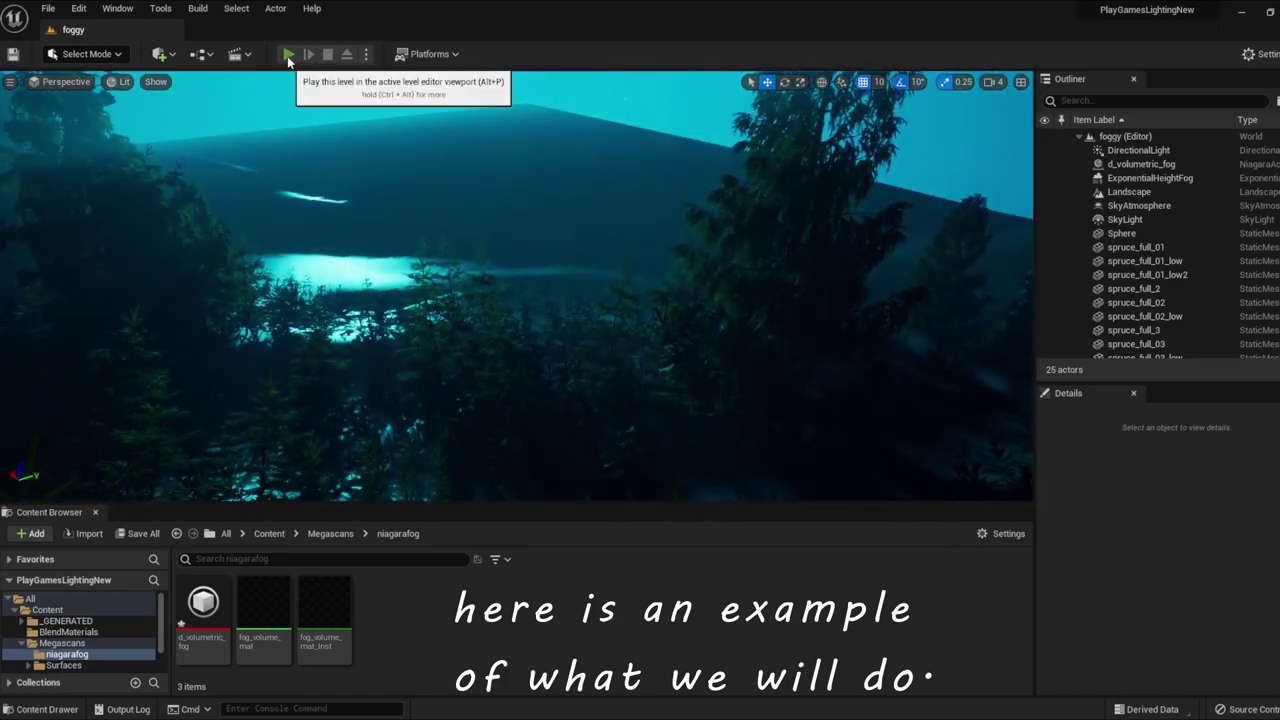
Play the foggy forest level as a preview, then stop and return to the editor
click(287, 56)
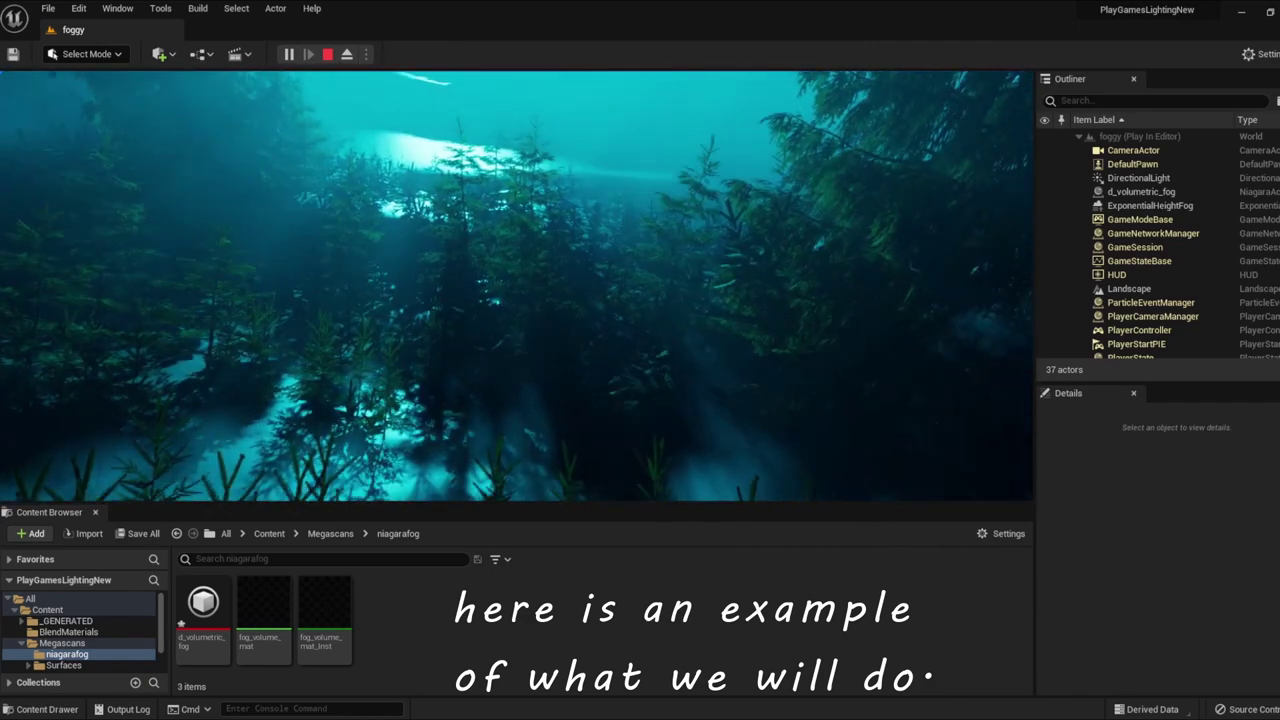
key(Escape)
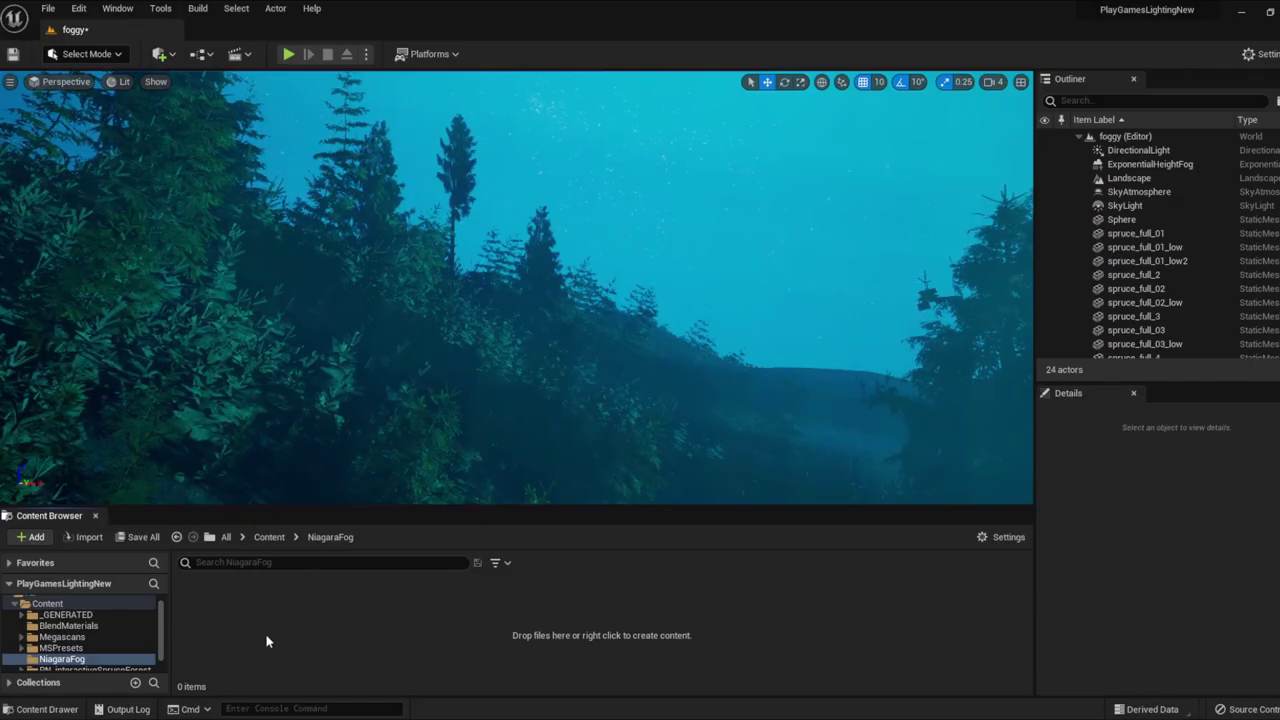
Create the Niagara system Volumetric_fog in NiagaraFog from the Empty emitter template
right_click(269, 640)
mouse_move(317, 485)
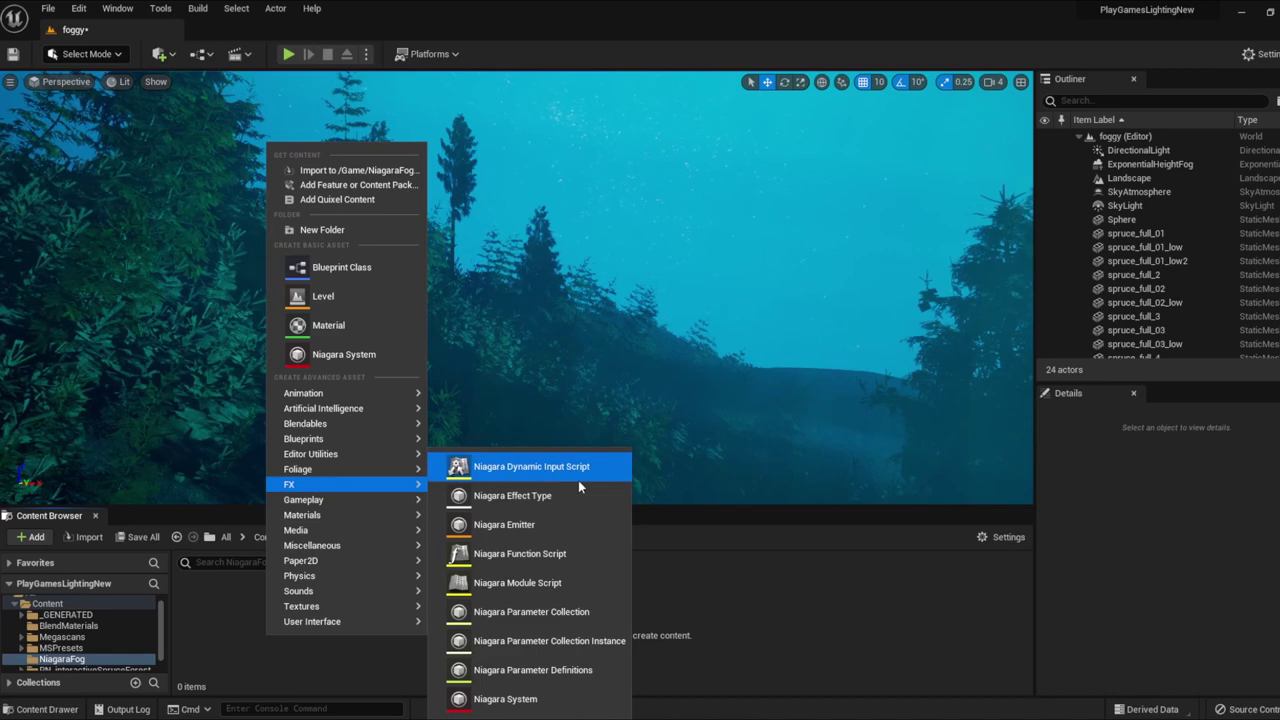
click(480, 698)
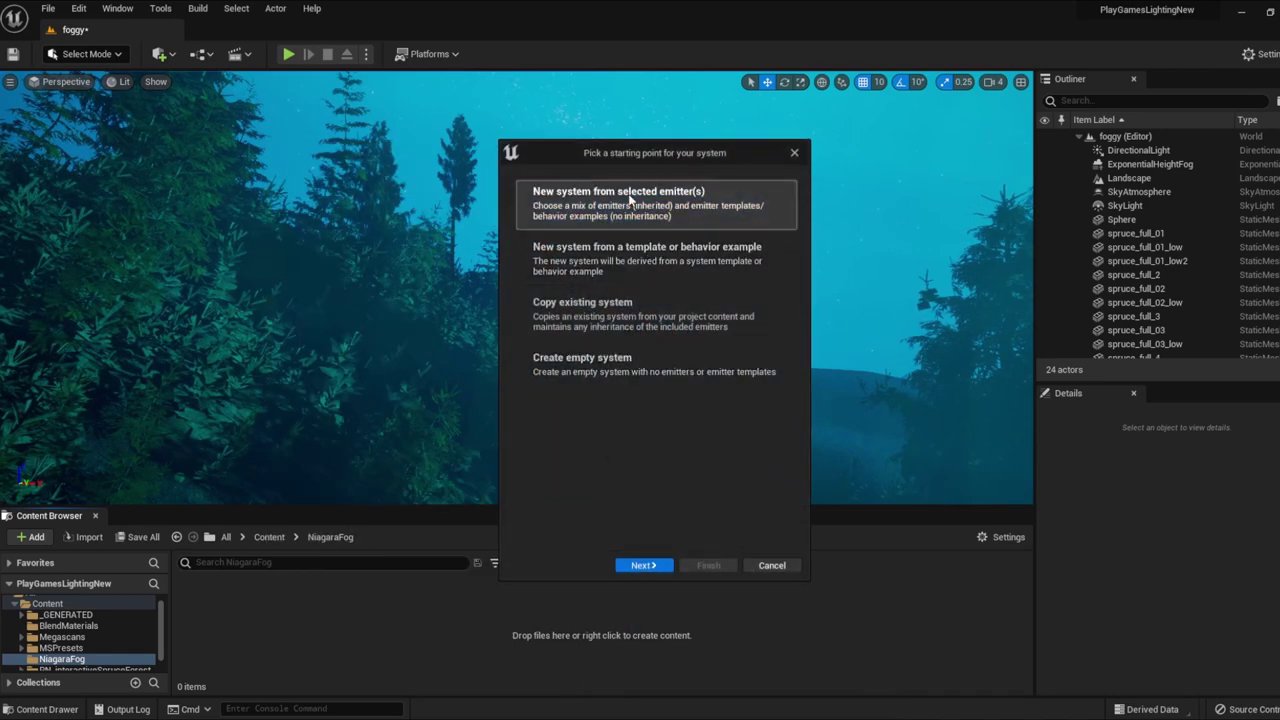
click(648, 561)
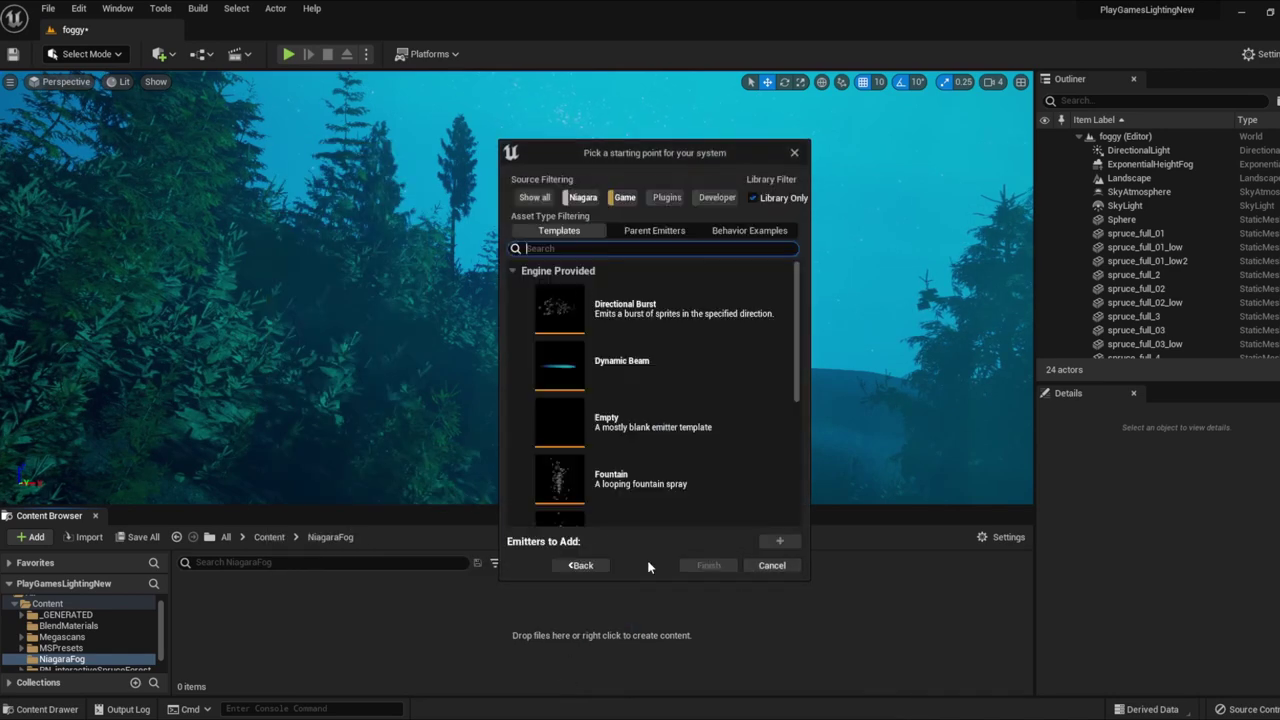
click(668, 428)
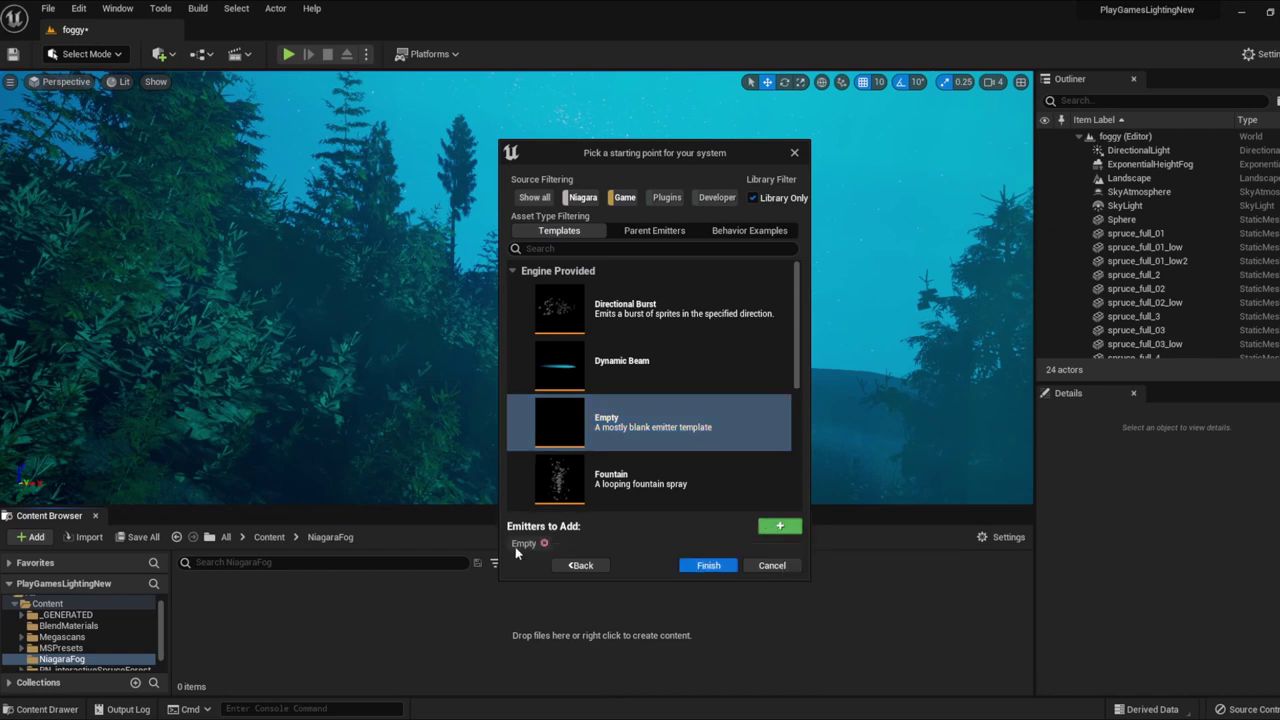
click(706, 567)
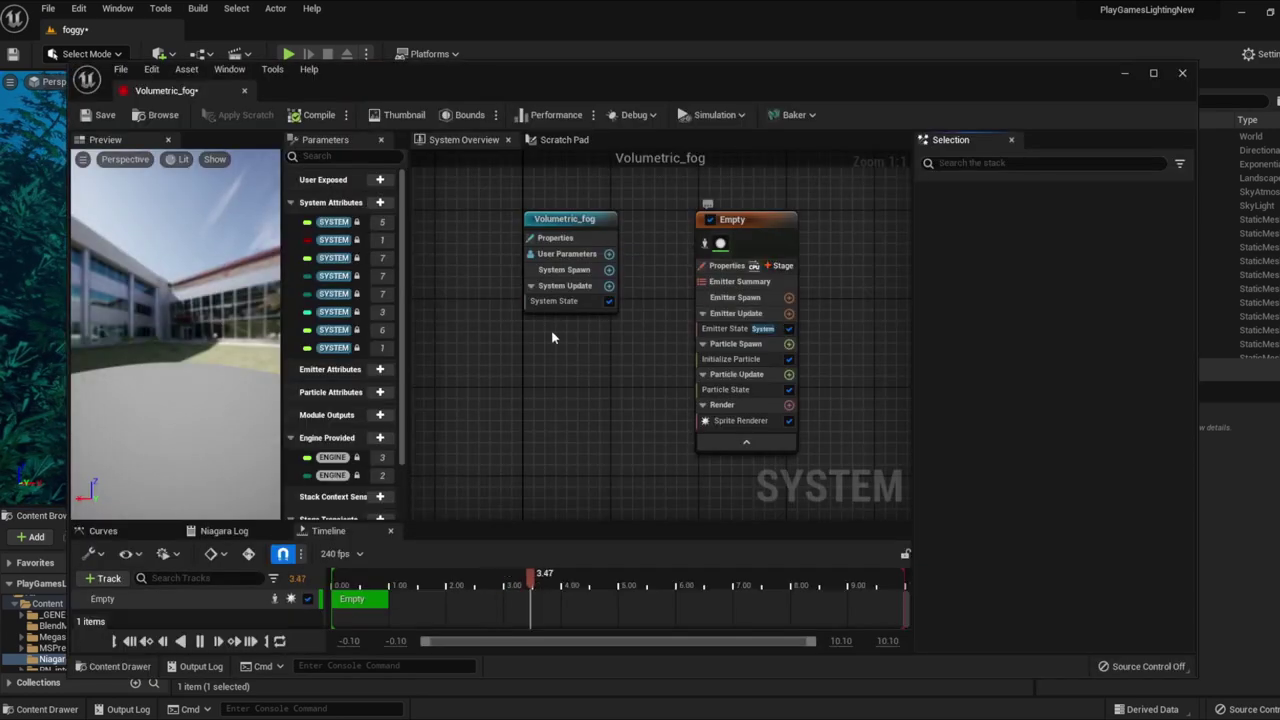
Add a Spawn Rate module under Emitter Spawn by mistake, then undo it
click(788, 314)
click(789, 298)
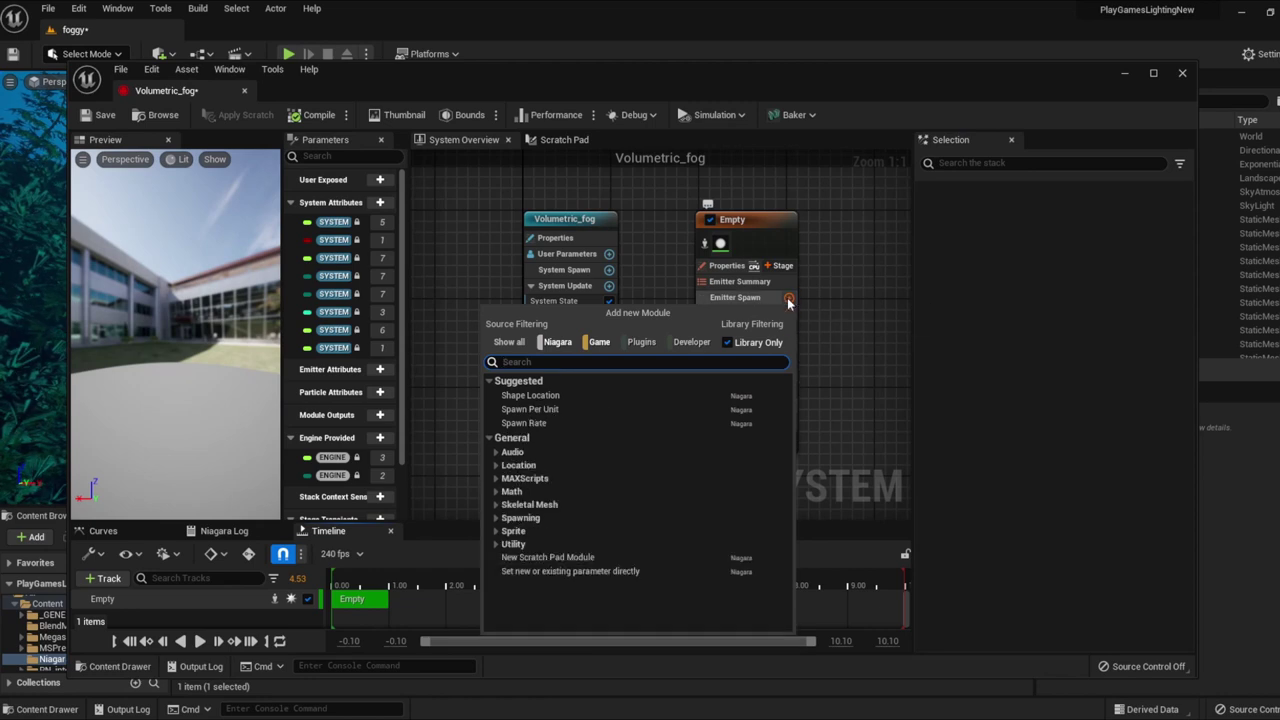
text(spawn)
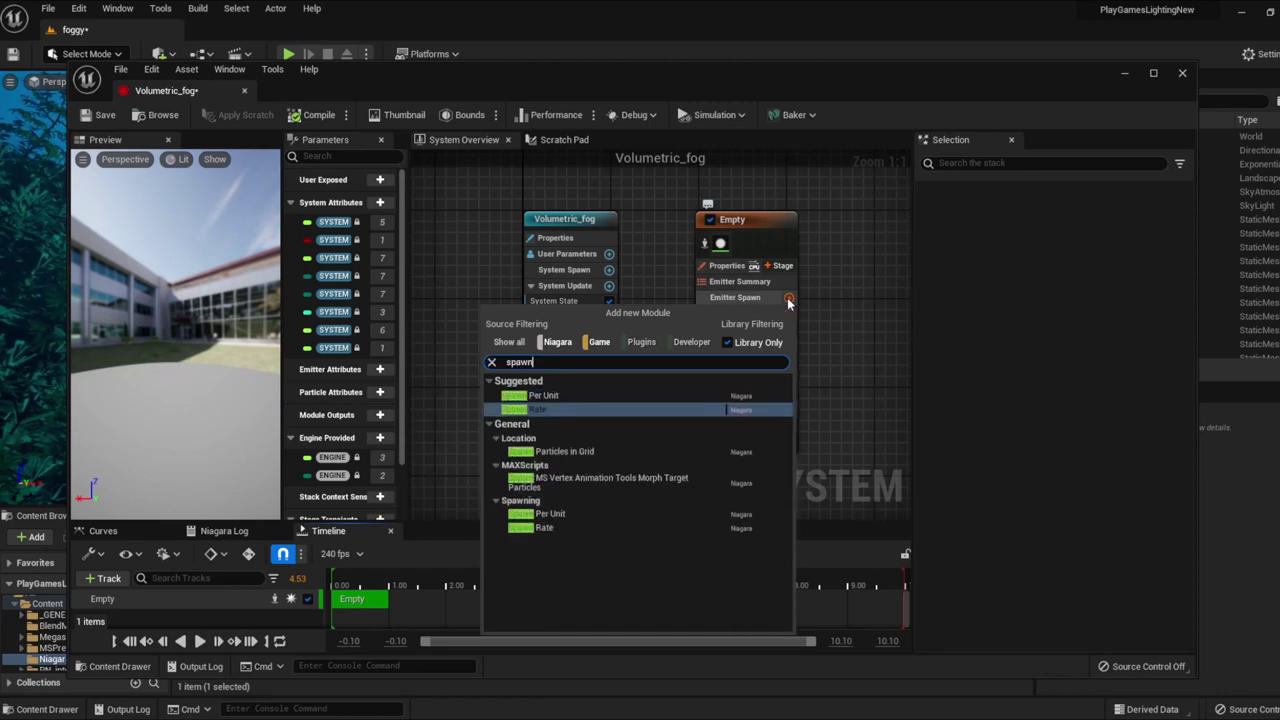
click(560, 411)
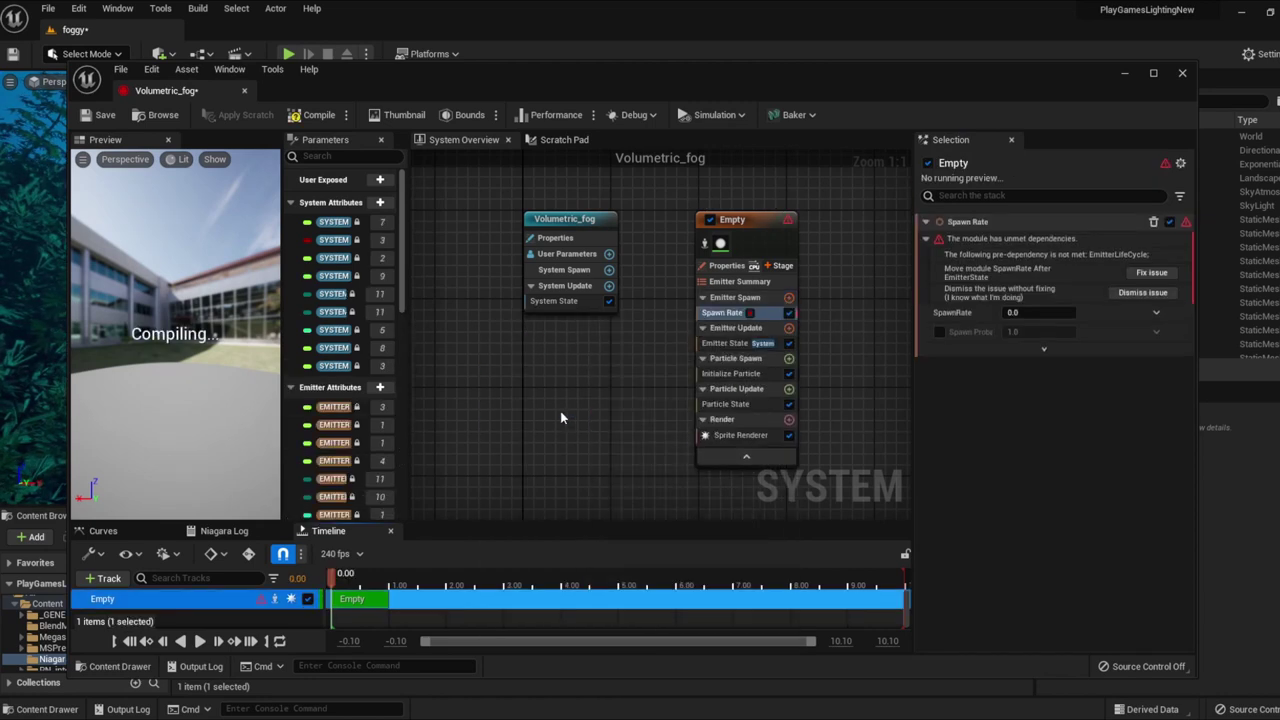
drag(728, 218, 705, 220)
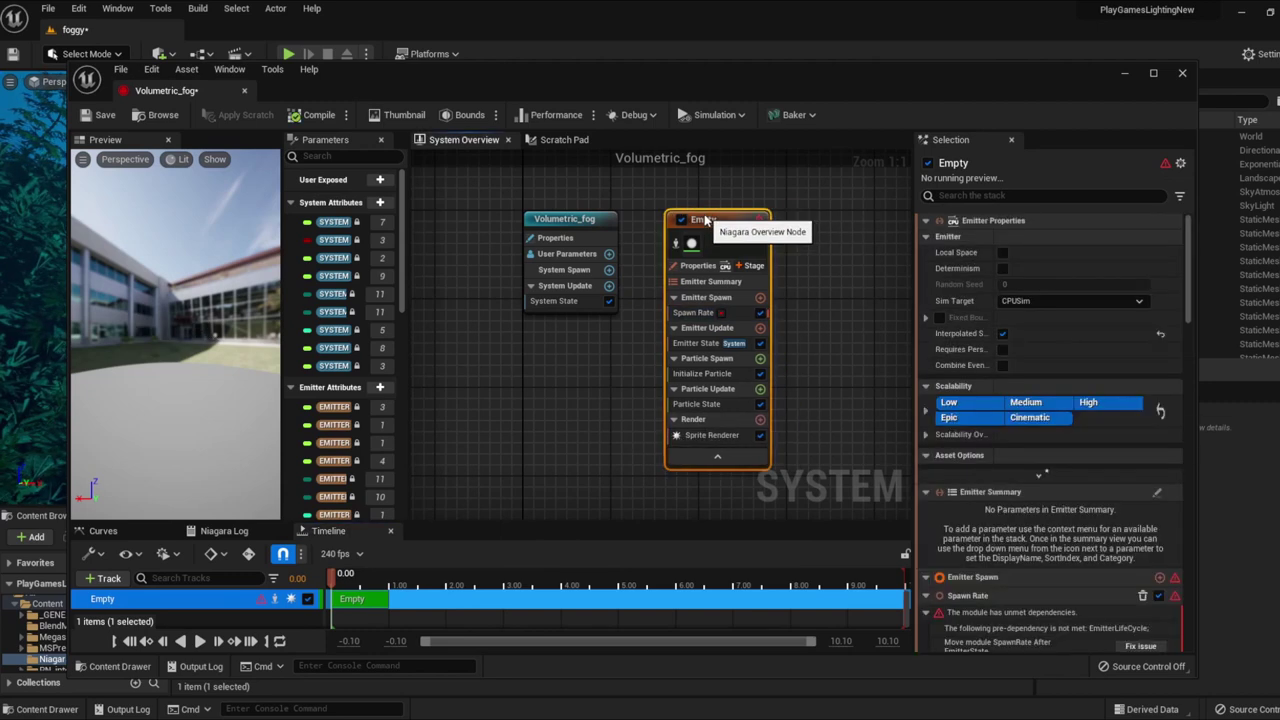
key(ctrl+z)
key(ctrl+z)
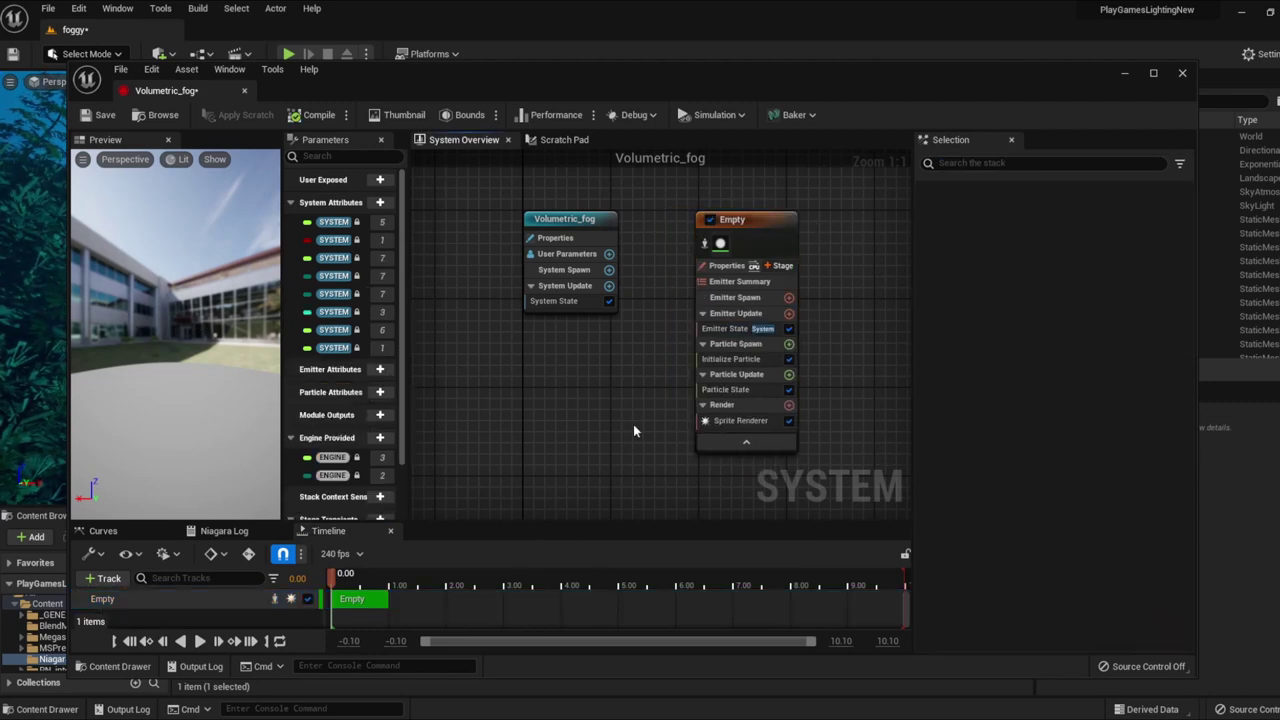
Add Spawn Rate to Emitter Update with a rate of 100 and play the preview
click(790, 313)
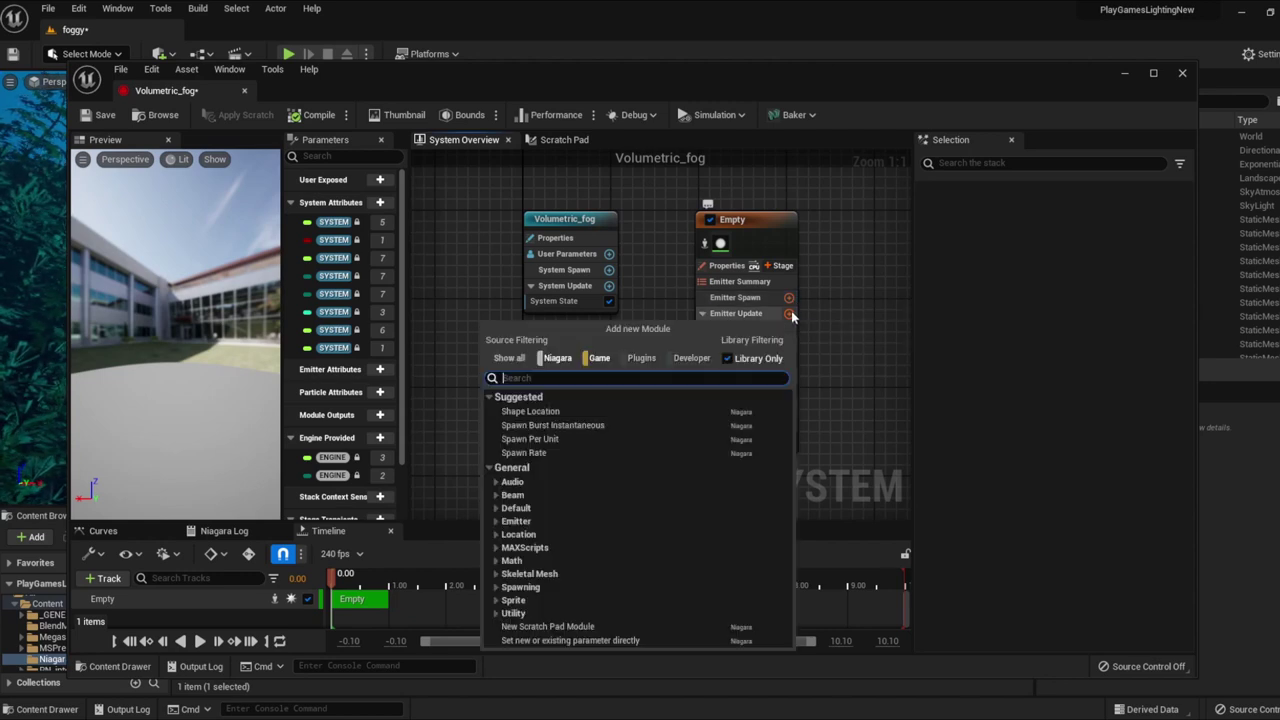
text(spawn)
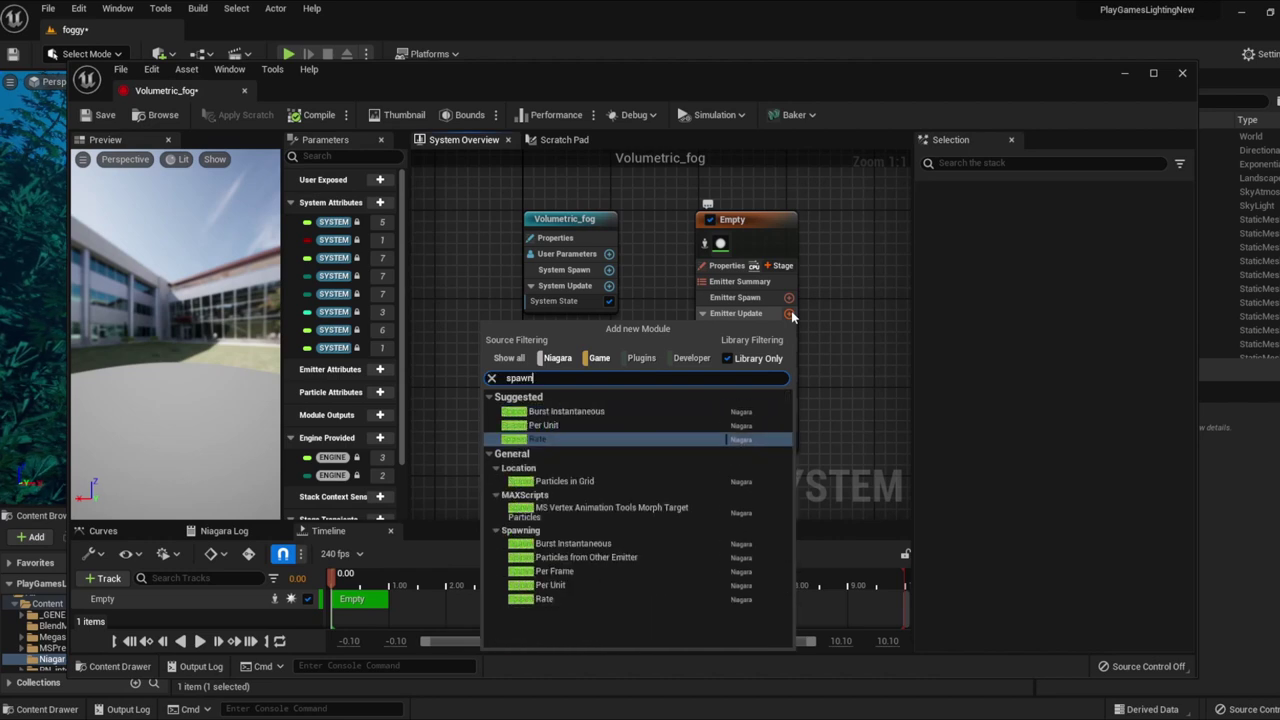
click(566, 440)
text(1)
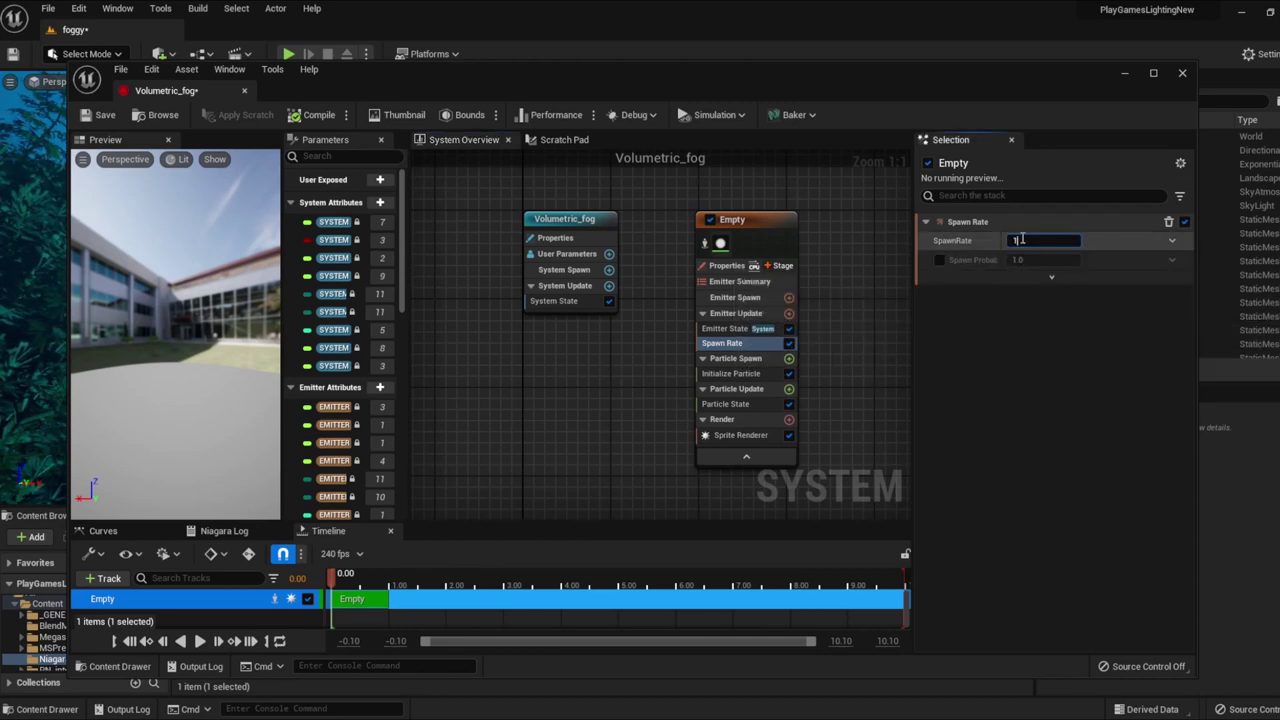
text(0)
key(Return)
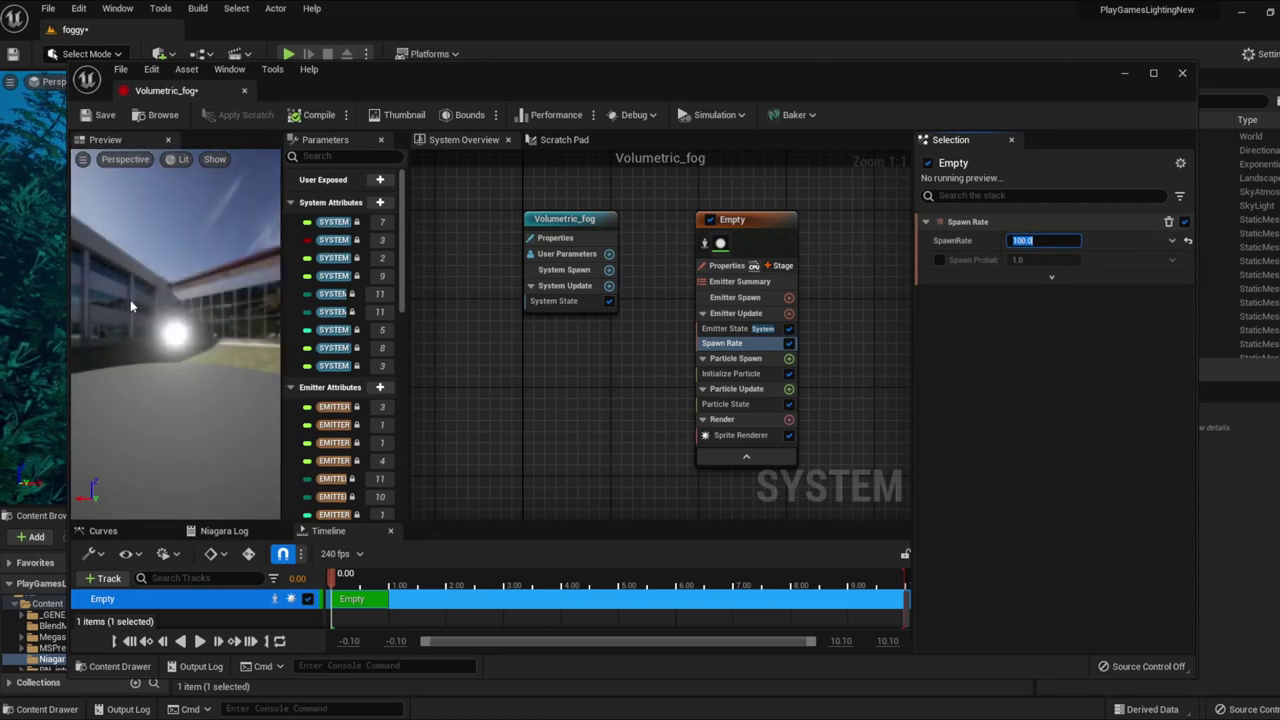
click(200, 641)
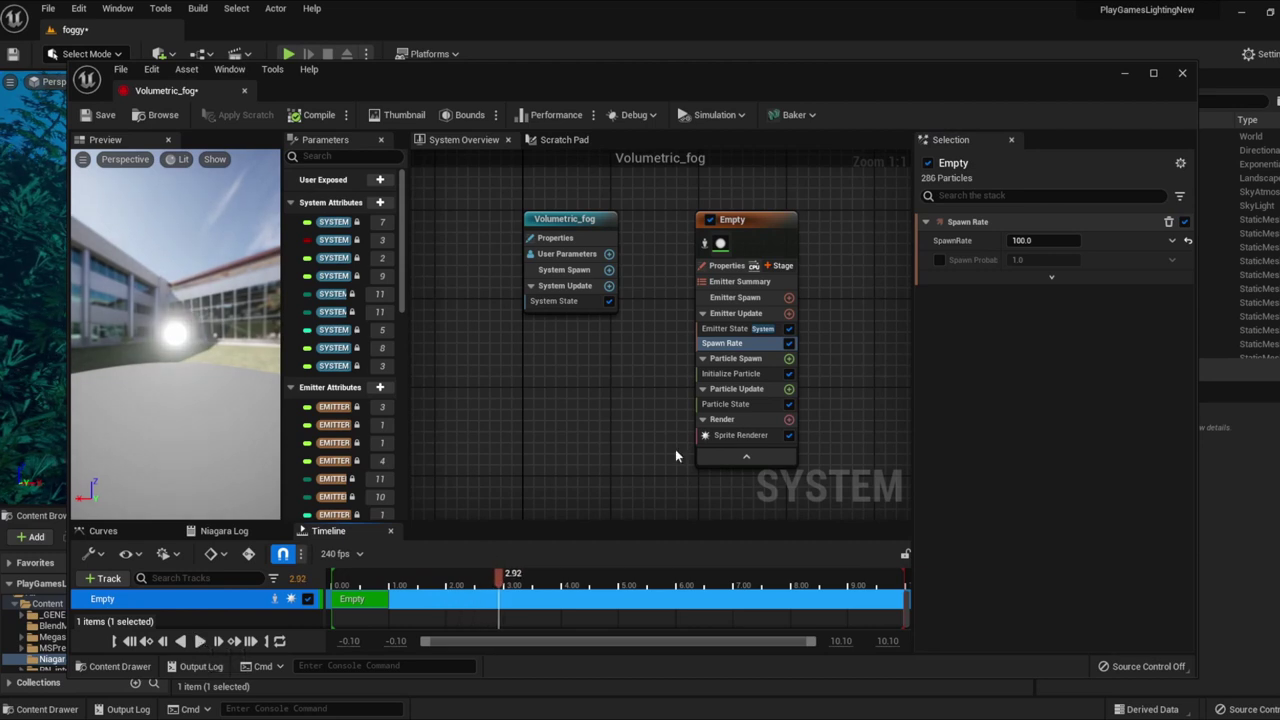
Set the particle Lifetime in Initialize Particle to 25 seconds
click(740, 376)
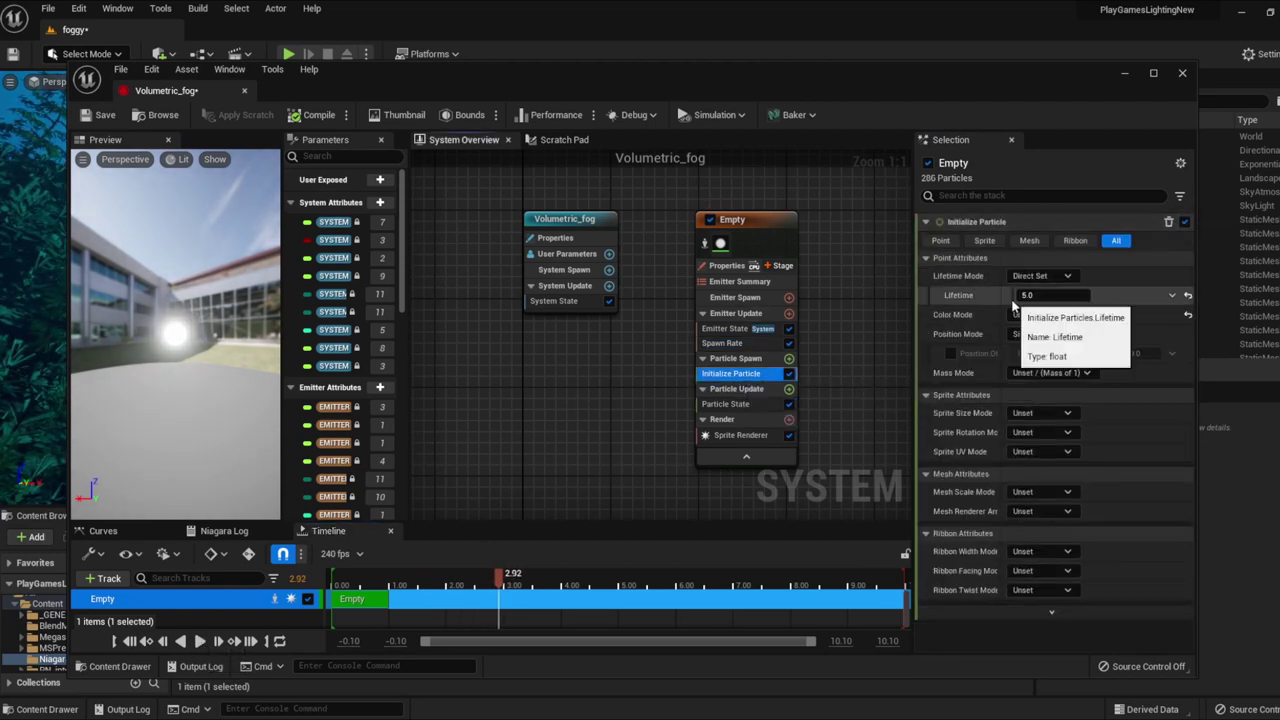
click(1030, 295)
text(25)
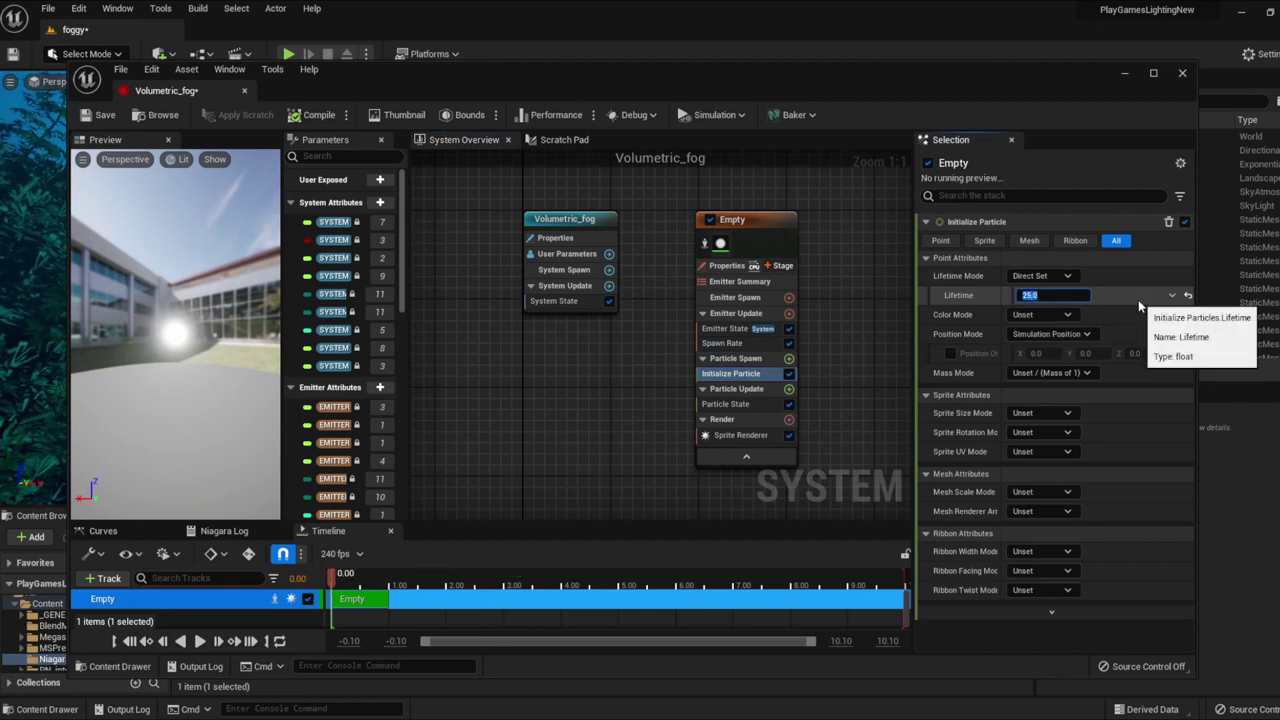
click(199, 641)
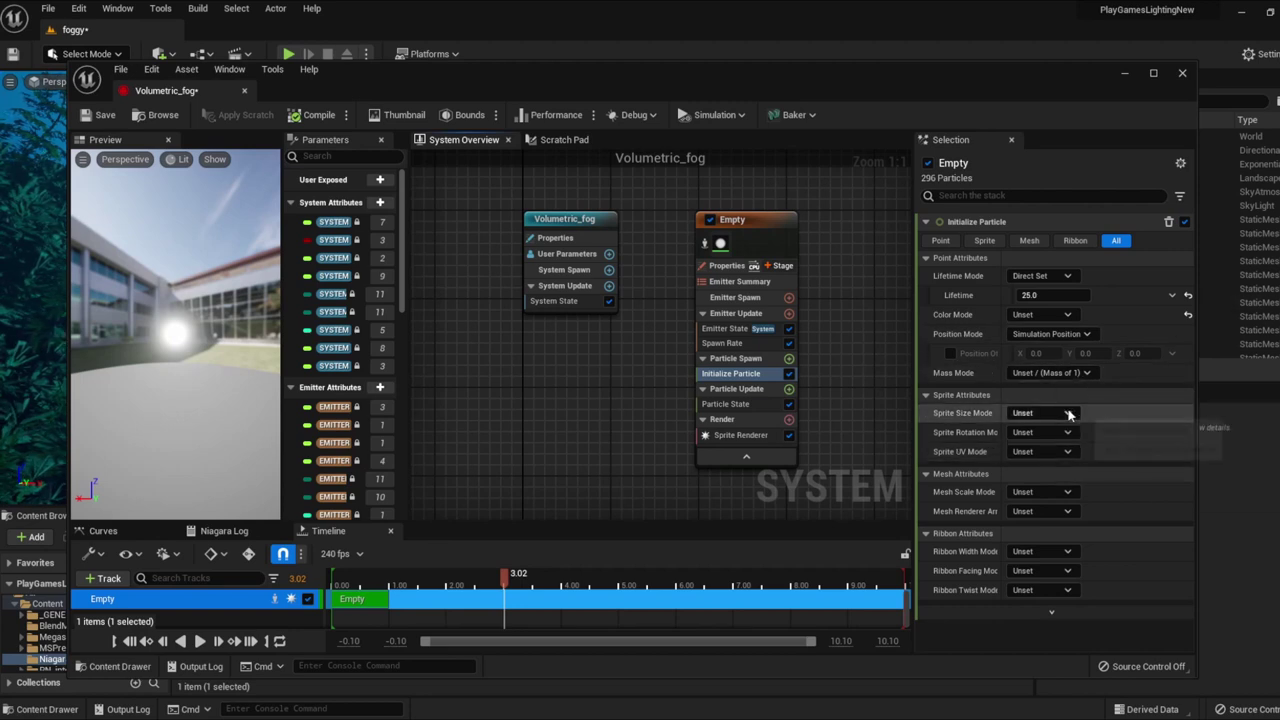
Switch Sprite Size Mode to Uniform and set Uniform Sprite Size to 180
click(1066, 413)
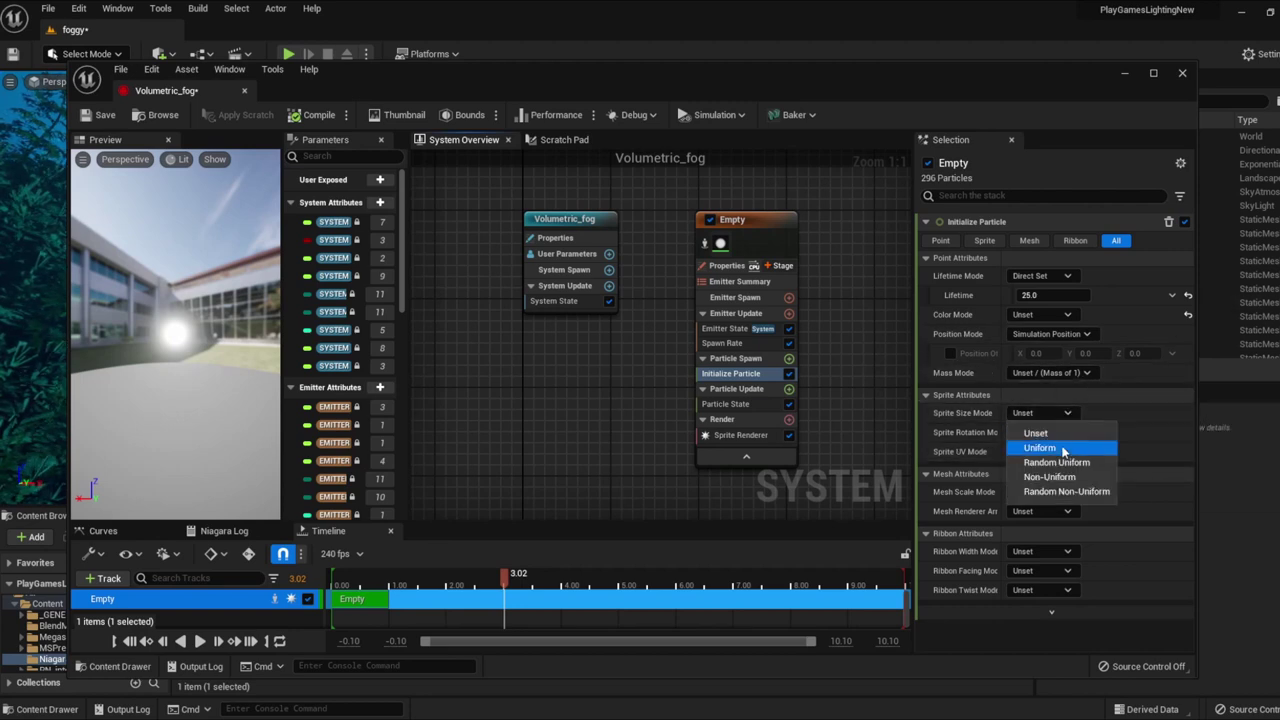
click(1040, 447)
click(1041, 431)
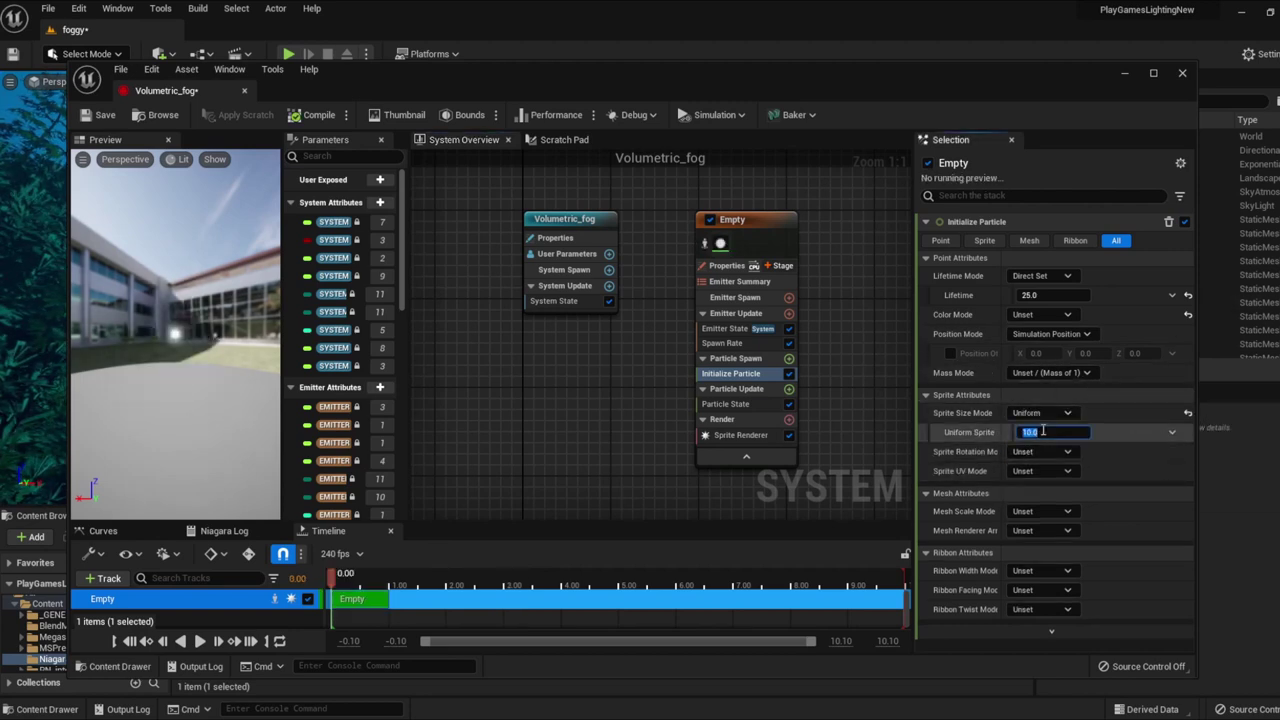
key(Return)
click(199, 641)
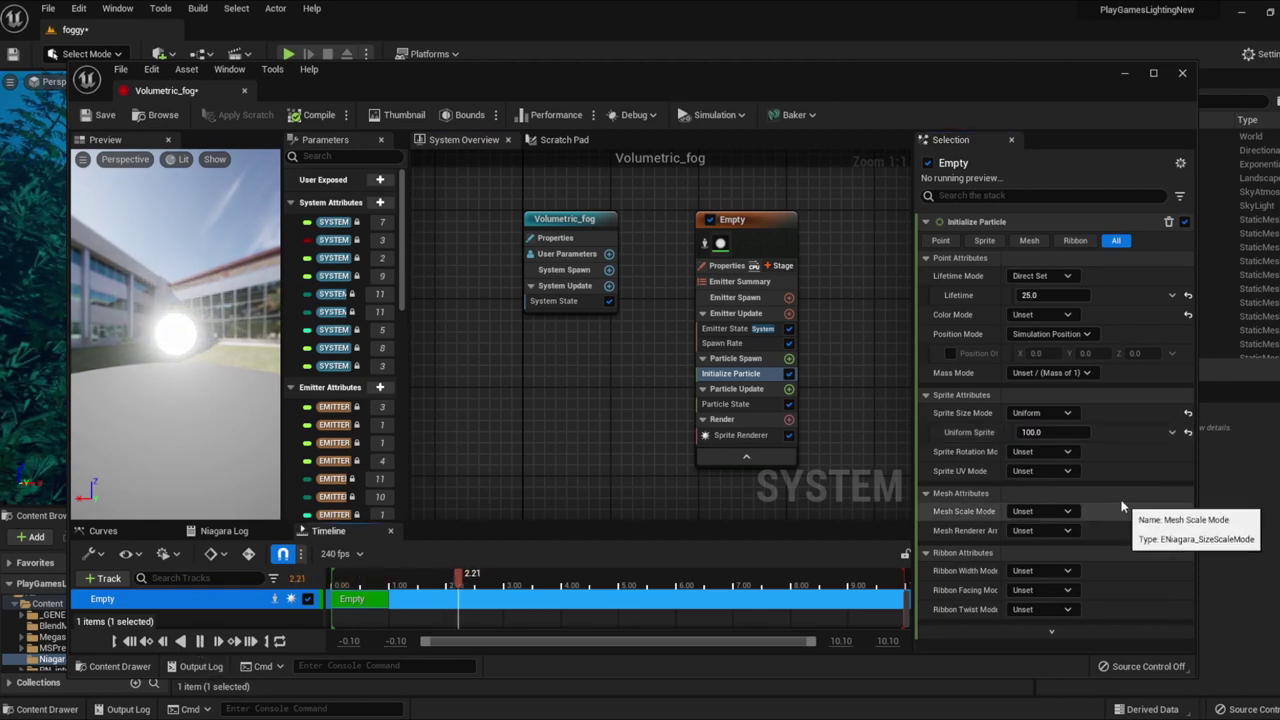
click(1043, 432)
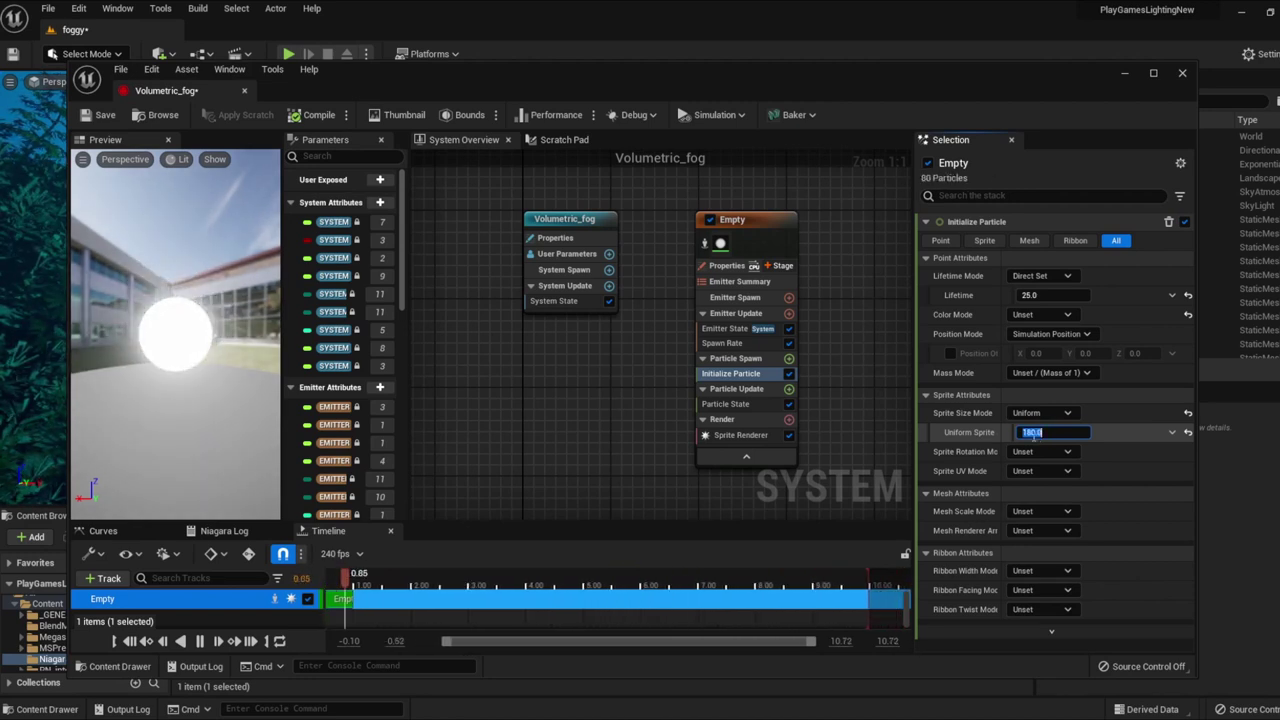
text(0)
key(Return)
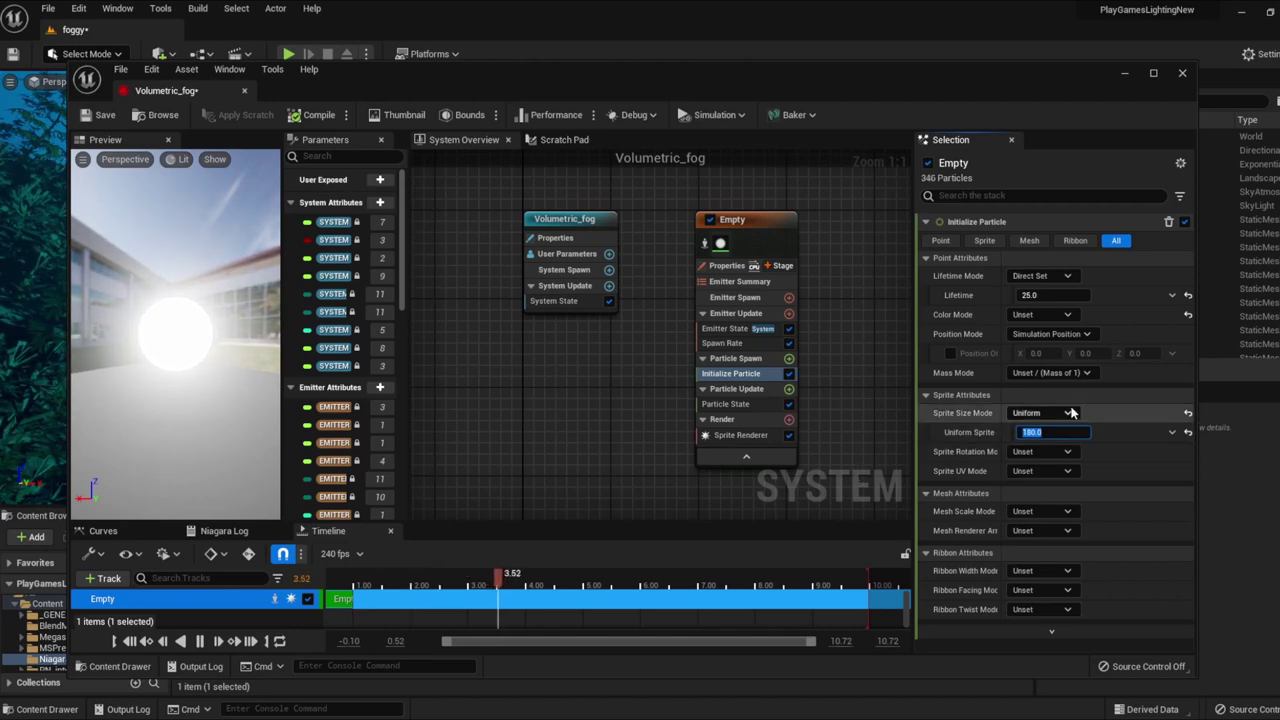
Try a blue Direct Set particle colour, then reset the colour to default white
click(1101, 468)
click(1065, 318)
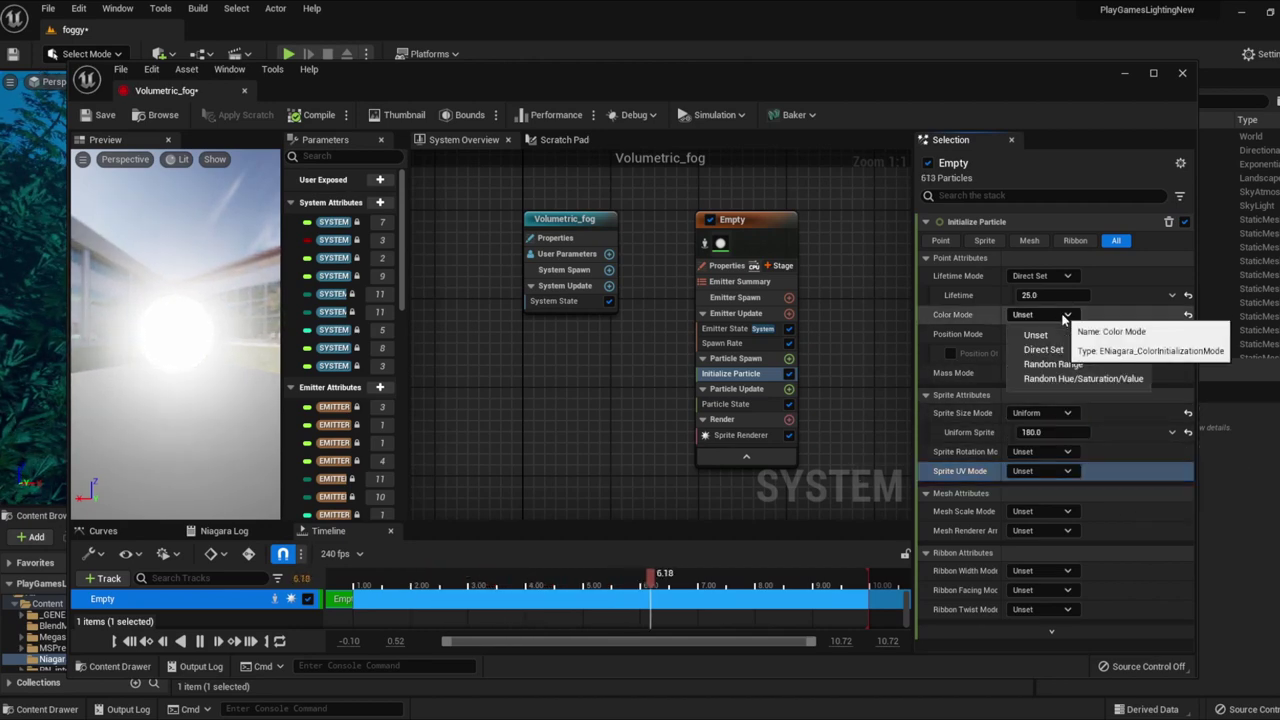
click(1035, 348)
click(1027, 334)
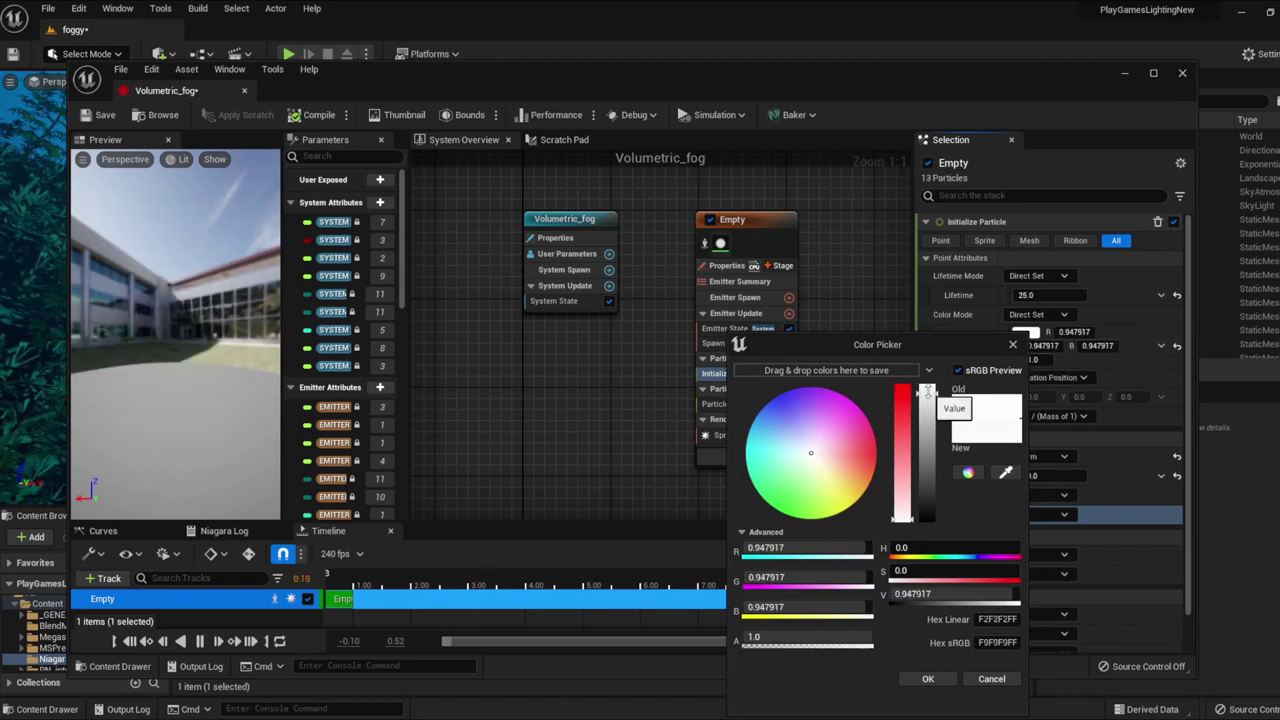
click(812, 456)
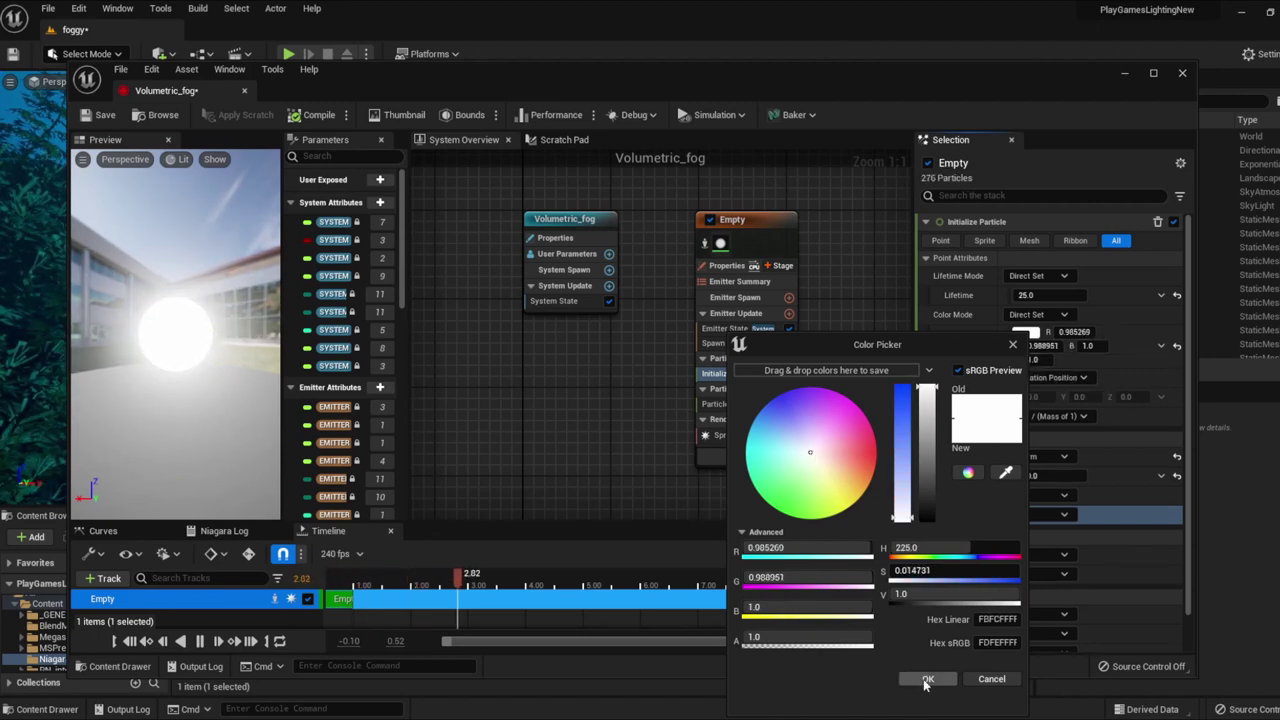
drag(900, 513, 937, 366)
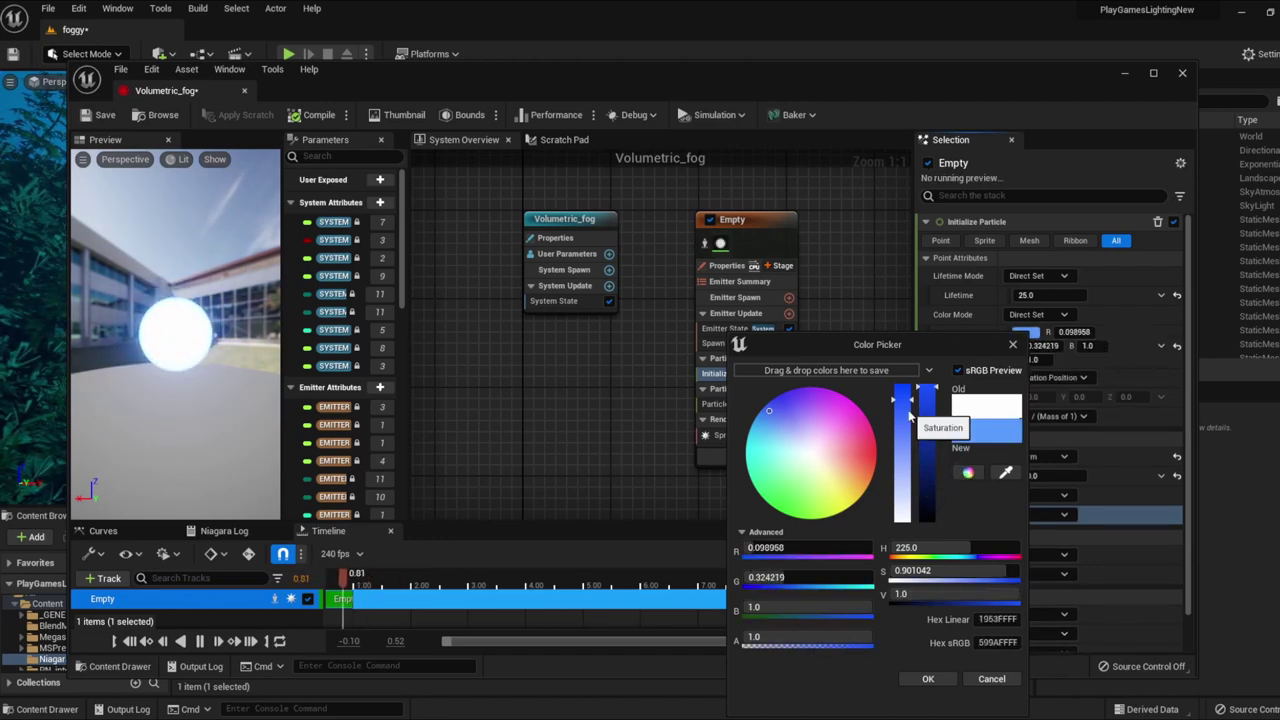
click(928, 678)
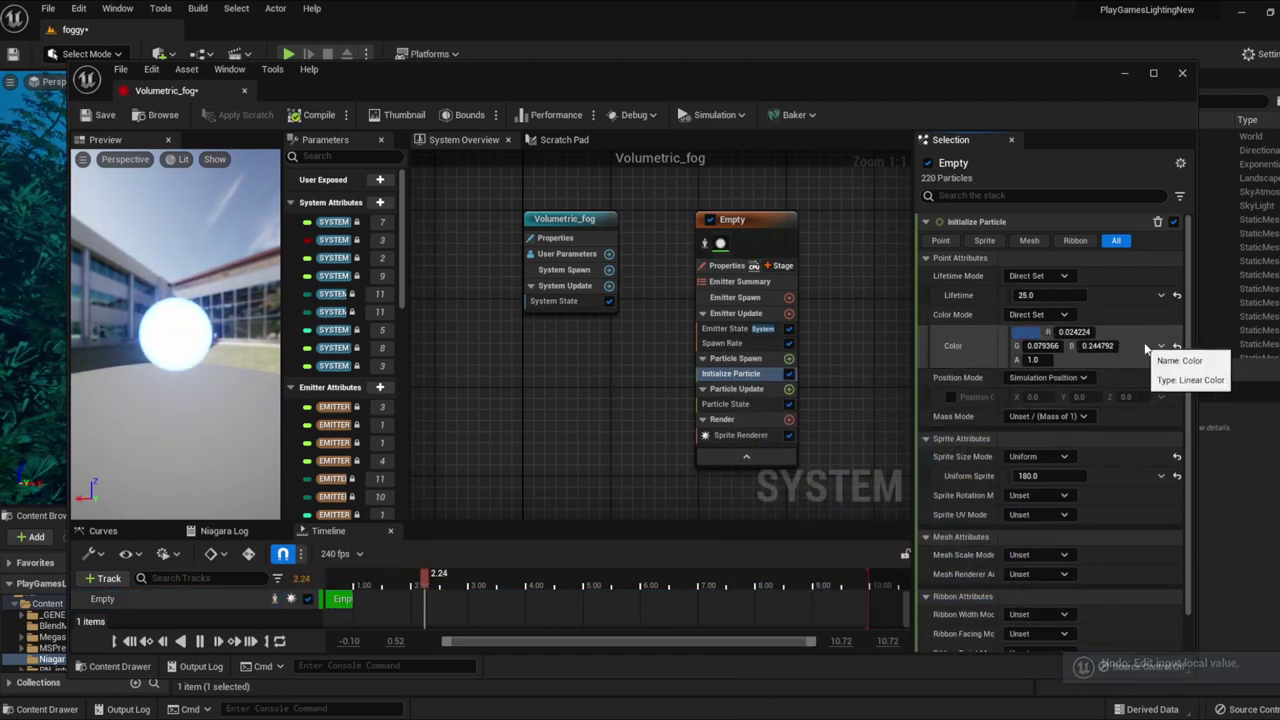
click(1176, 346)
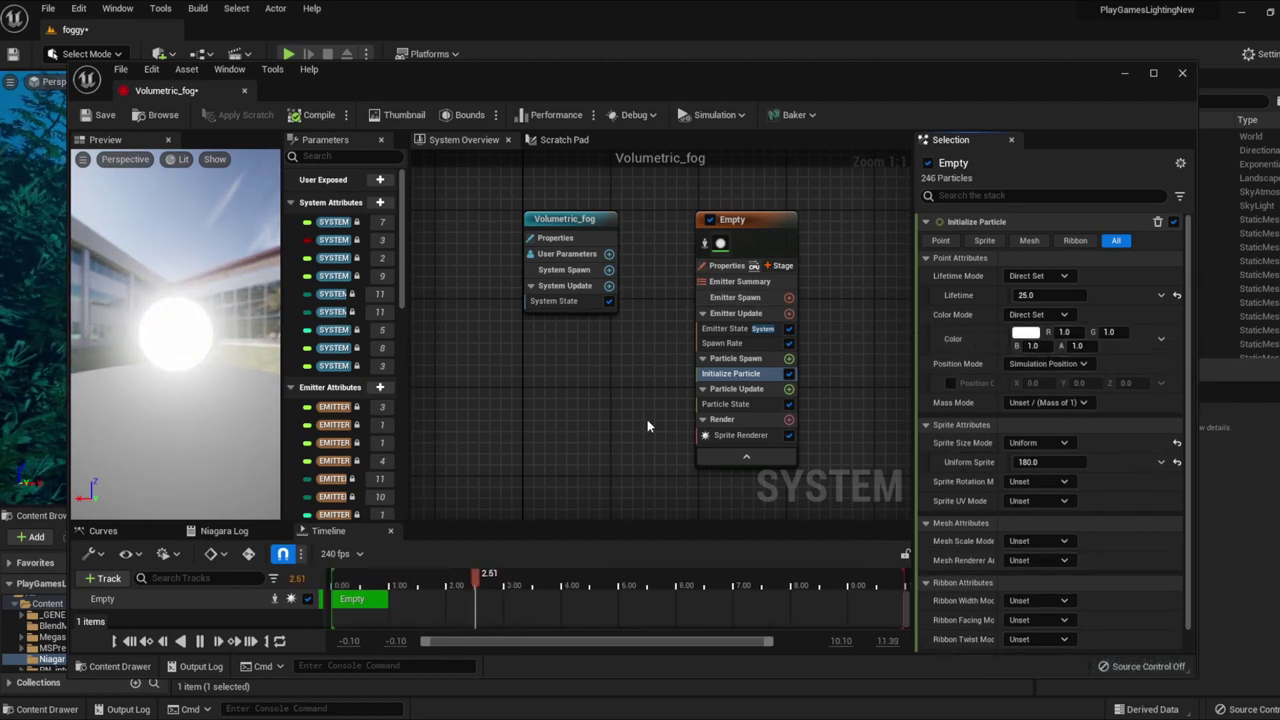
Add Shape Location under Particle Spawn as a Box/Plane with length 6000
click(789, 359)
text(shape)
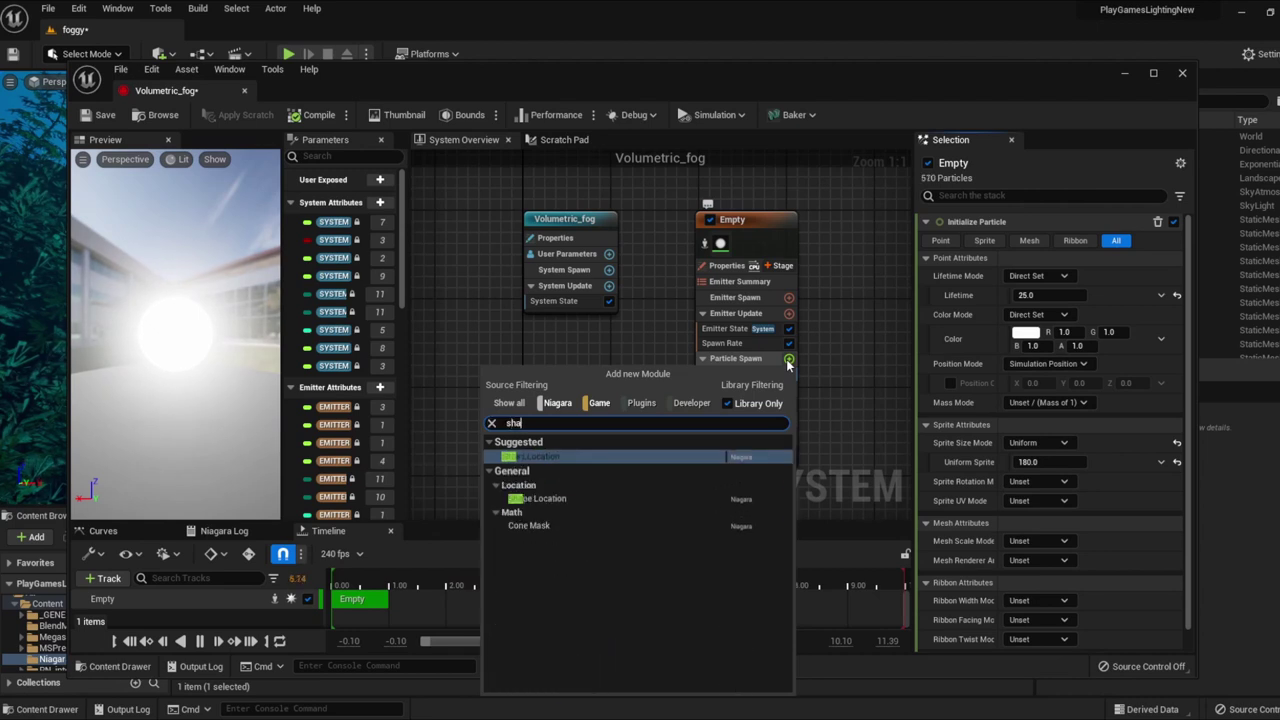
click(583, 456)
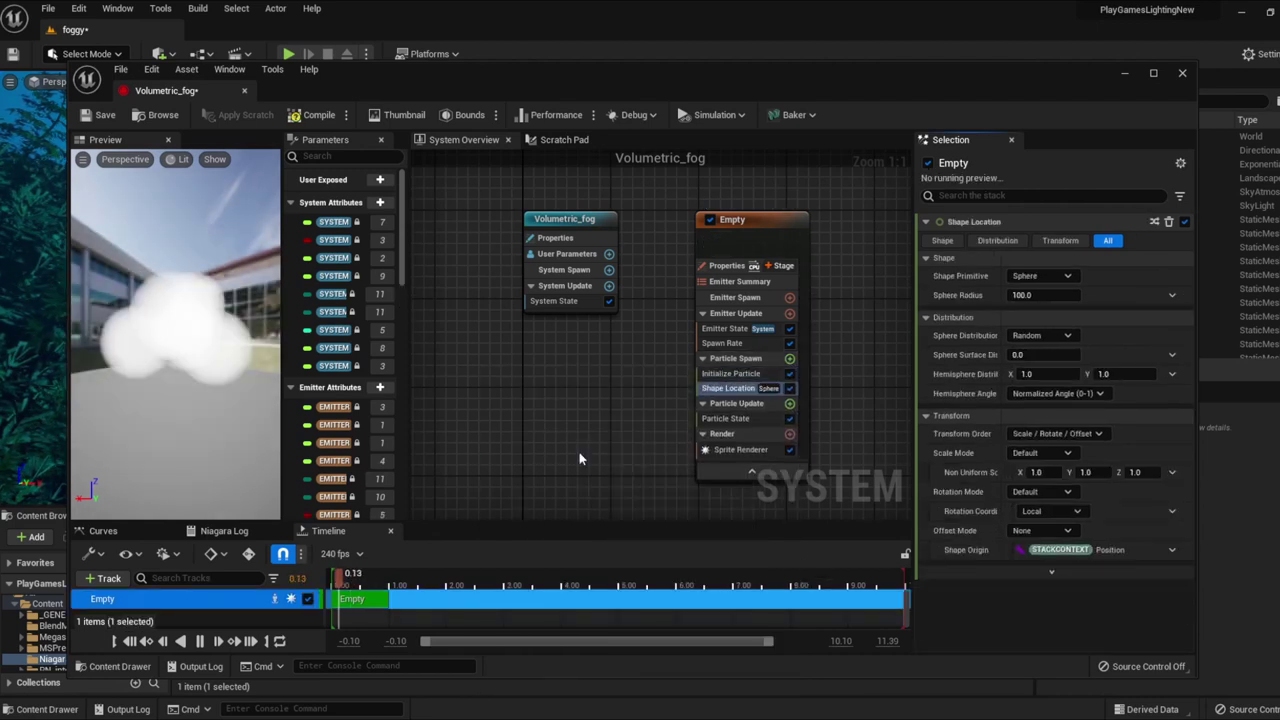
click(1045, 276)
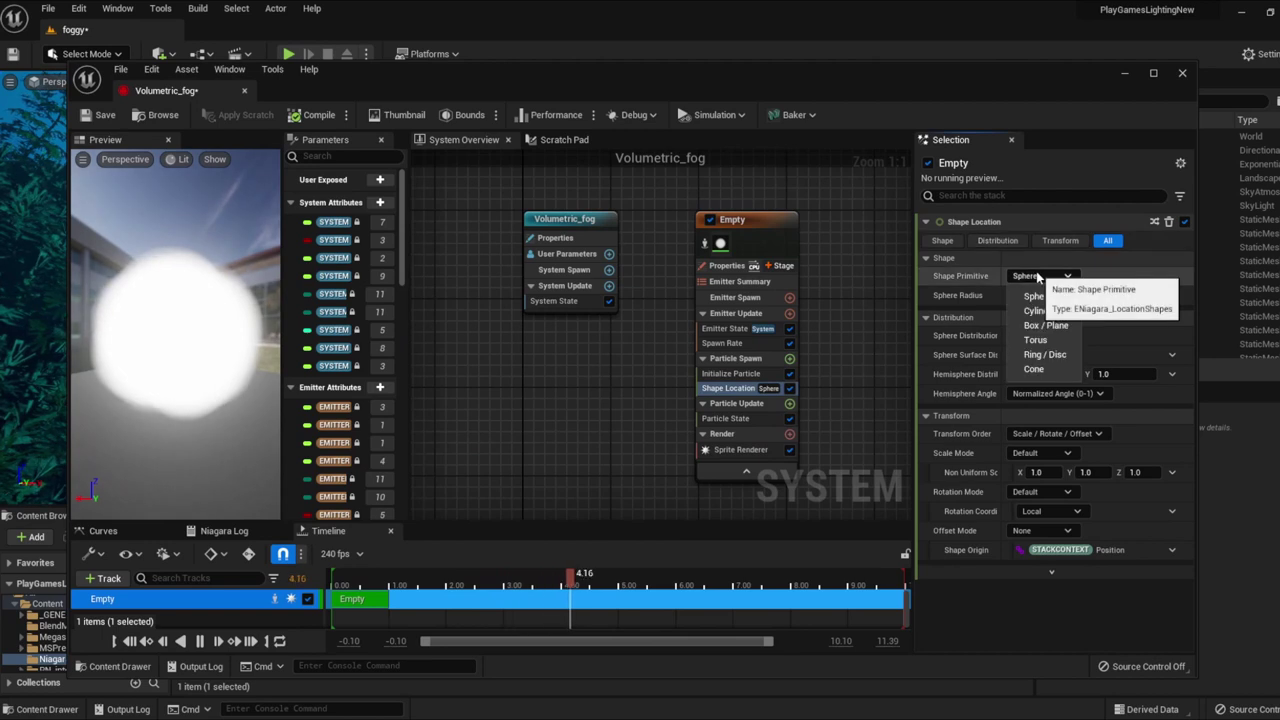
click(1046, 325)
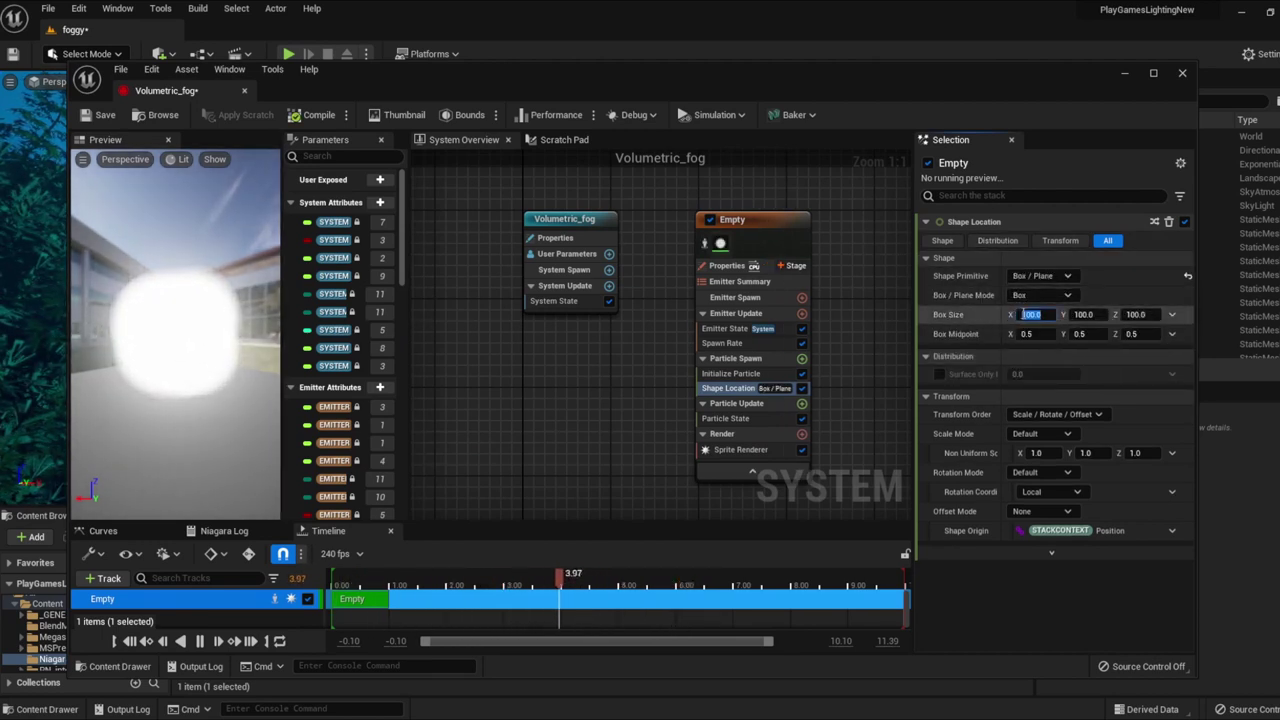
text(6000)
key(Return)
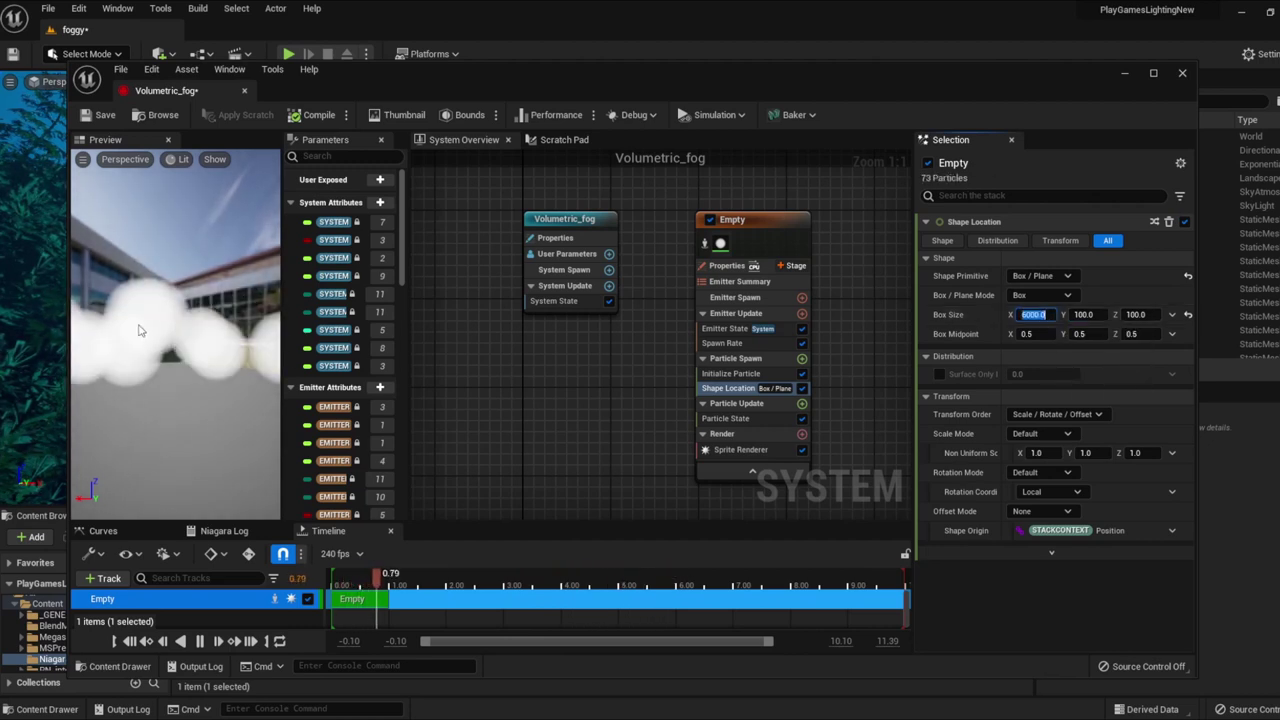
click(167, 333)
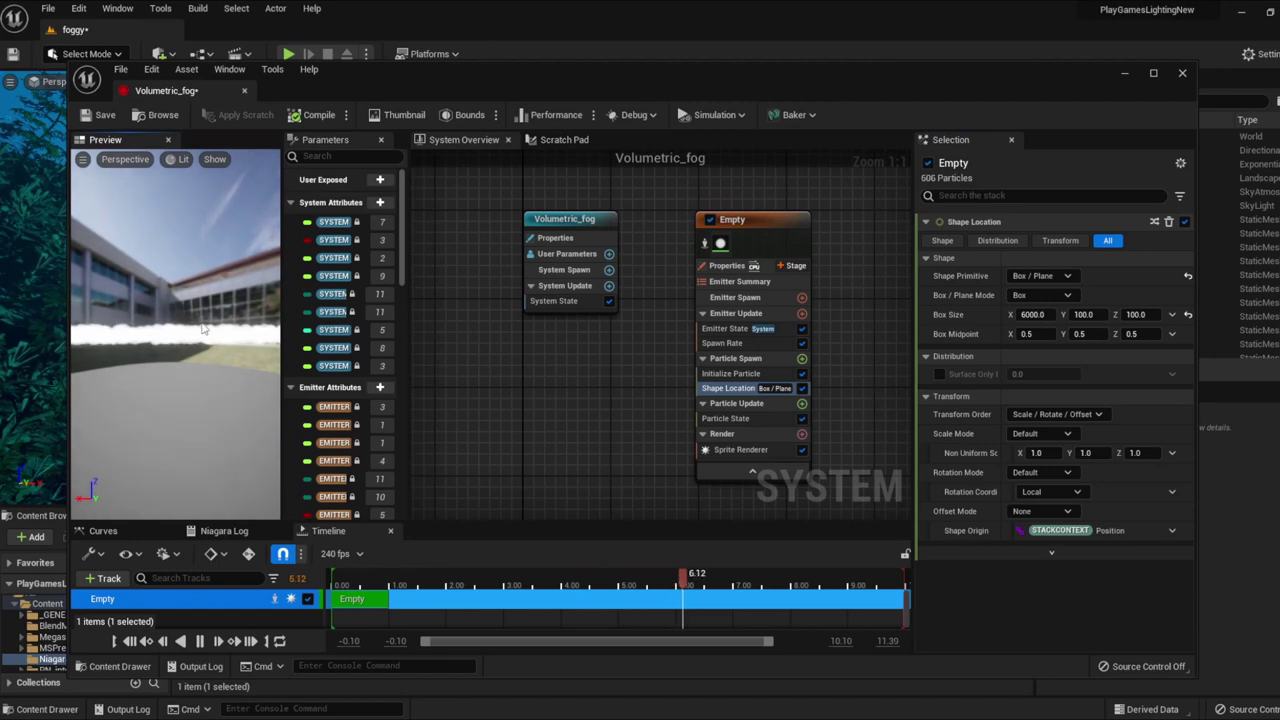
drag(203, 330, 240, 320)
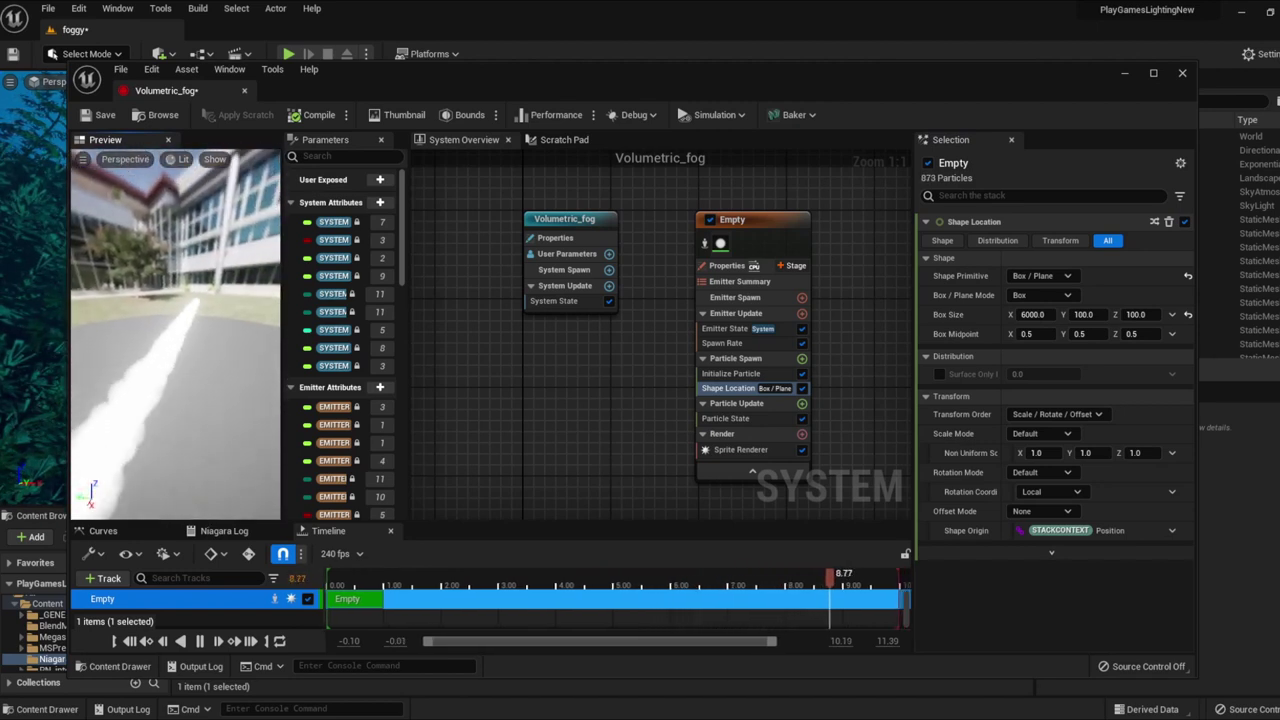
mouse_move(240, 320)
mouse_down()
mouse_move(210, 330)
mouse_move(216, 306)
mouse_up()
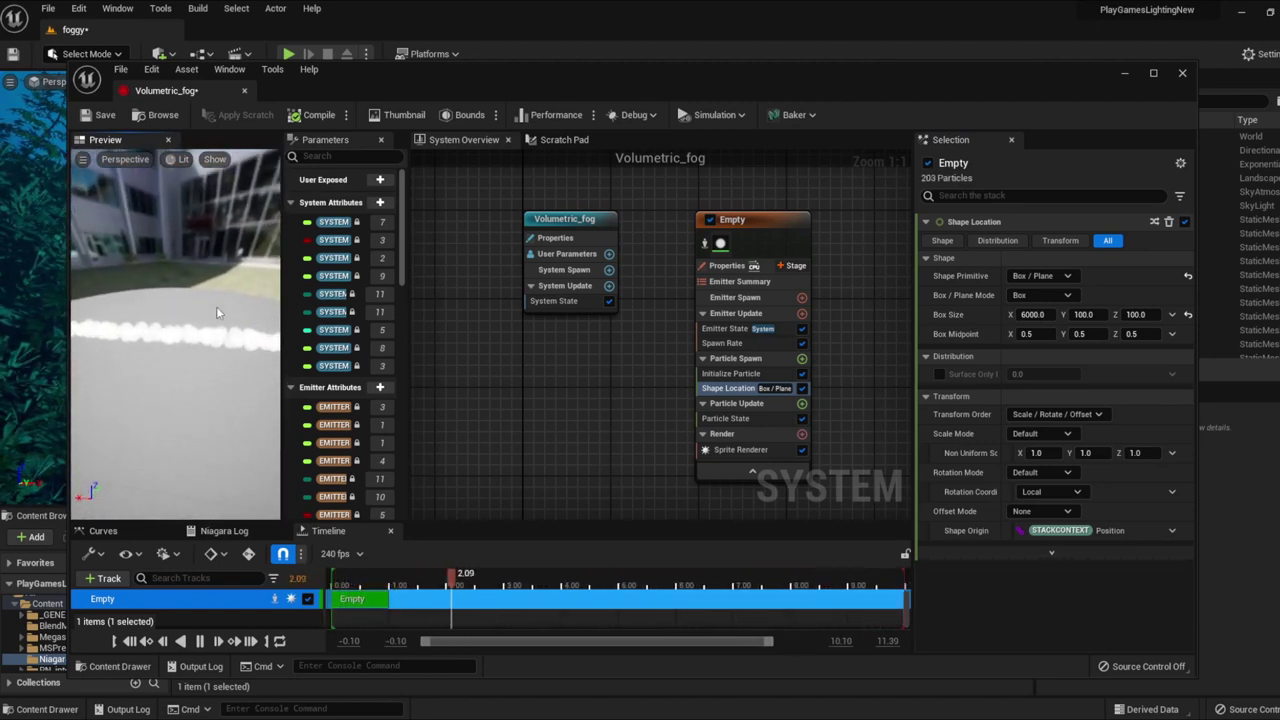
Switch the spawn shape to Sphere and then back to Box/Plane
click(1040, 276)
click(1040, 295)
click(1035, 314)
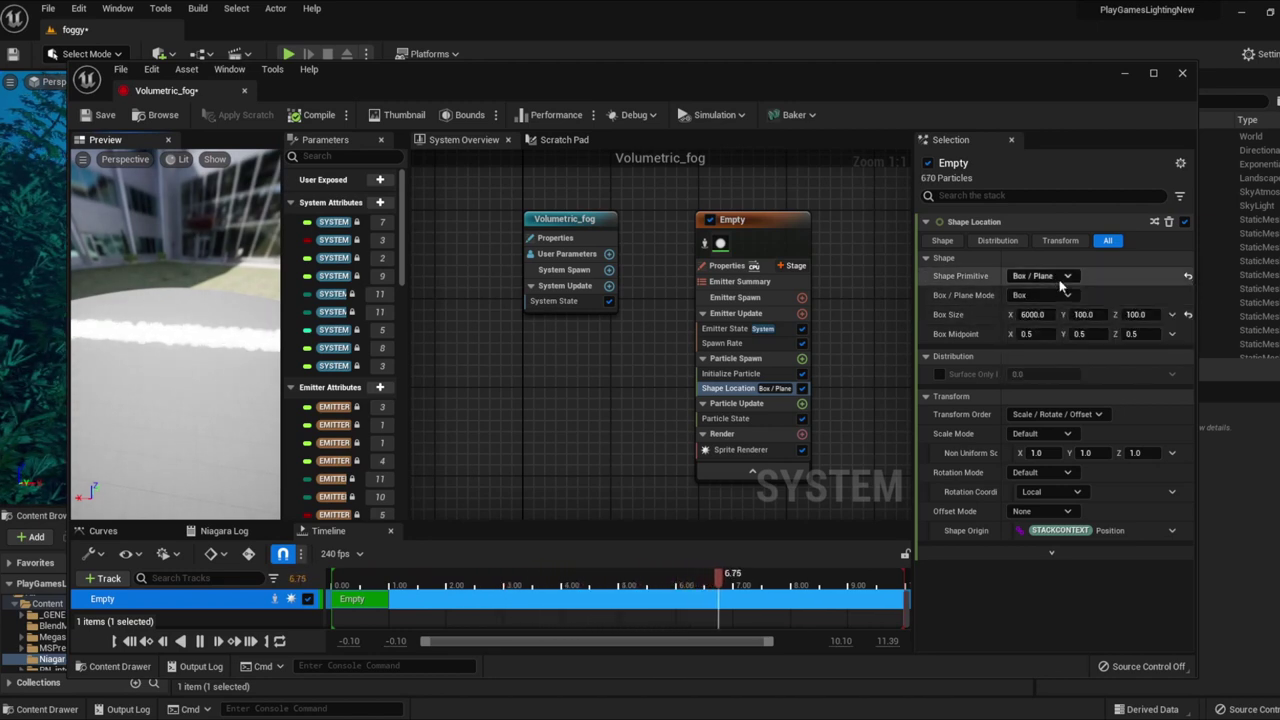
click(1062, 283)
click(1043, 296)
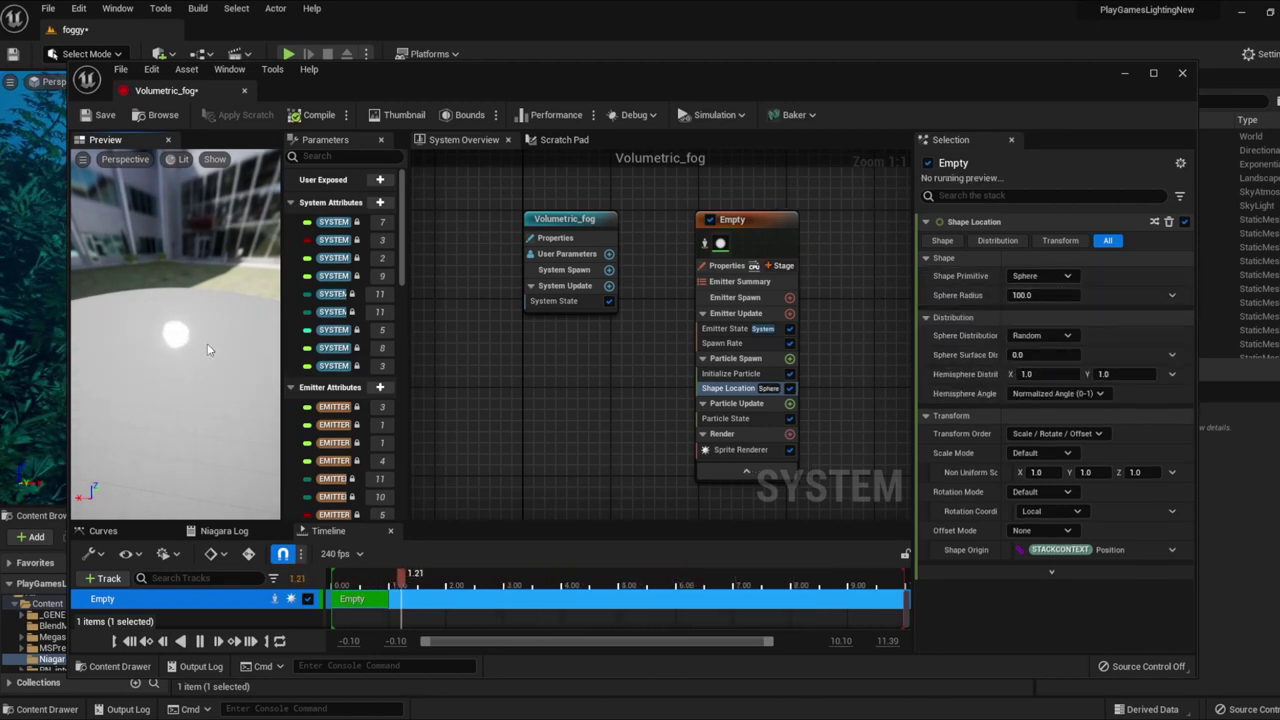
click(1042, 276)
click(1053, 326)
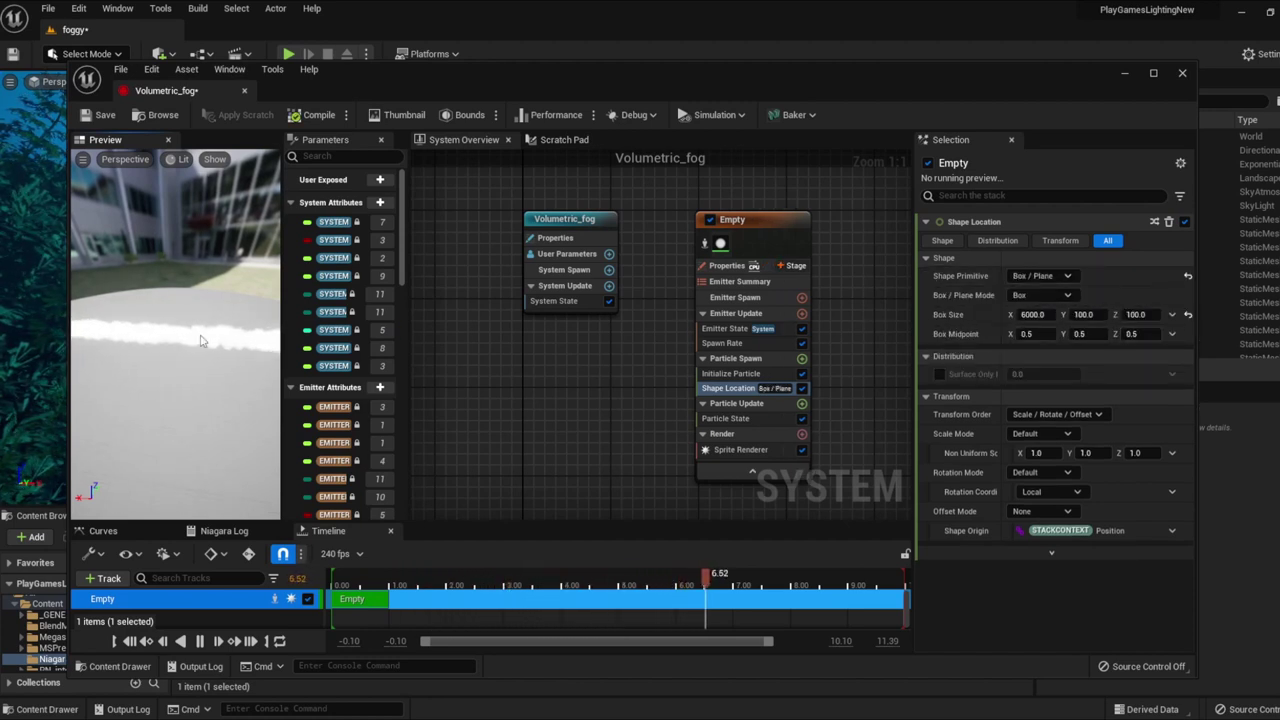
drag(149, 344, 196, 341)
Set the box's Y size to 300 and its height to 120
drag(1083, 314, 1103, 314)
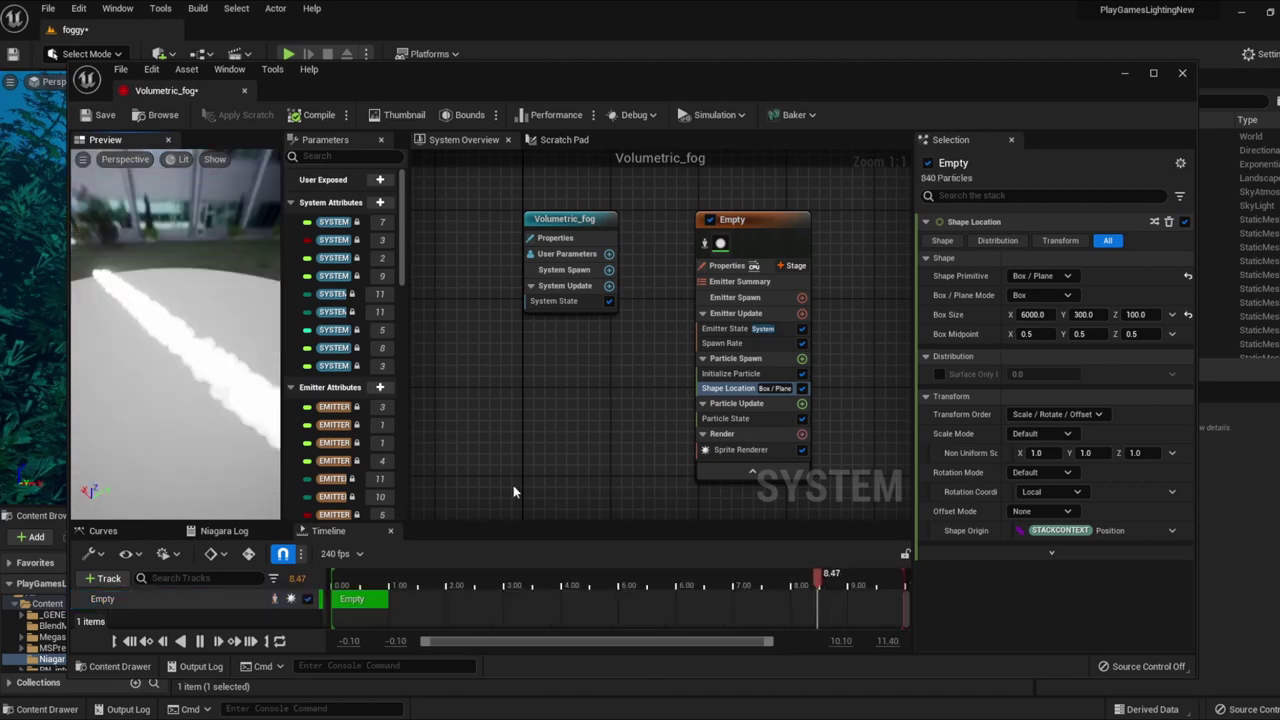
click(1088, 314)
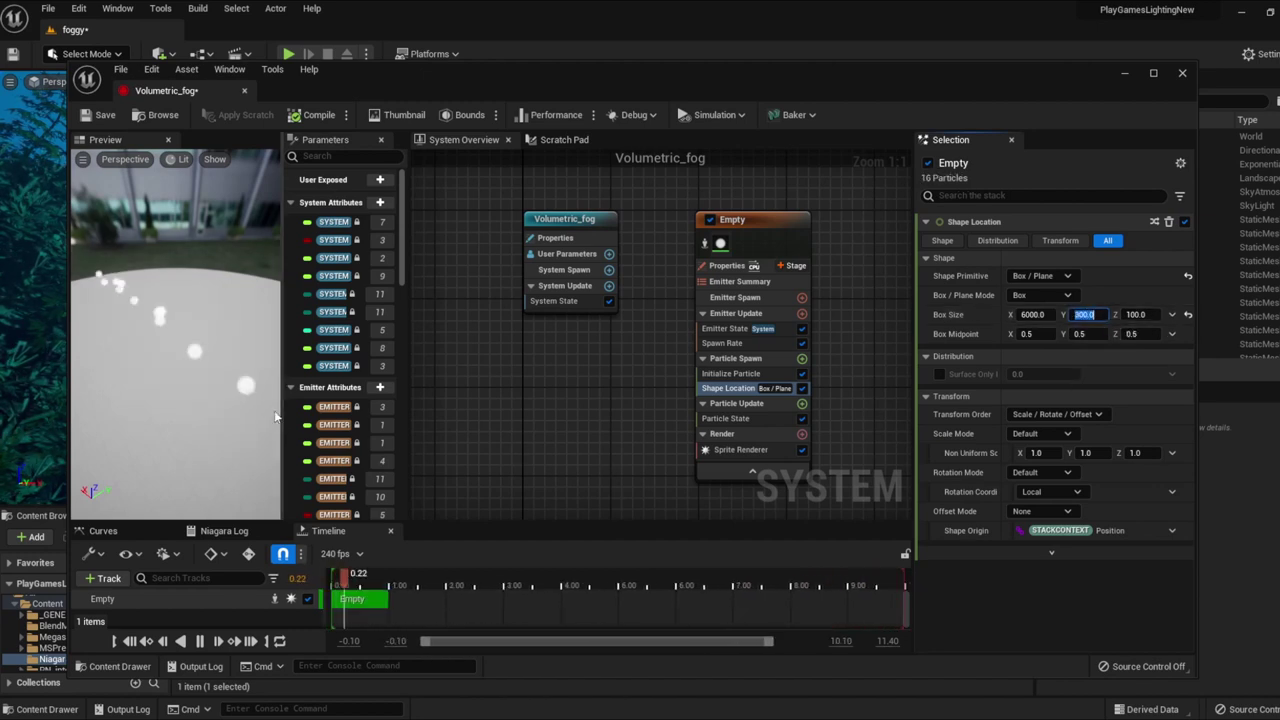
click(1136, 314)
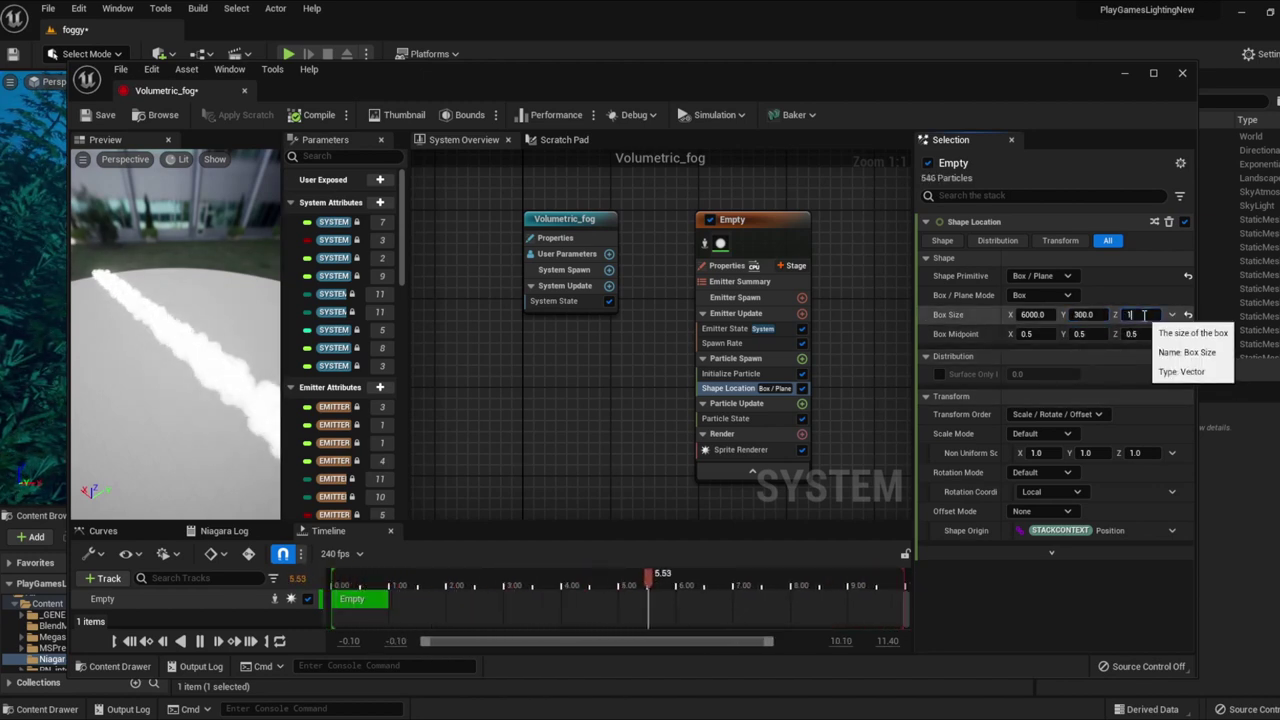
text(20)
key(Return)
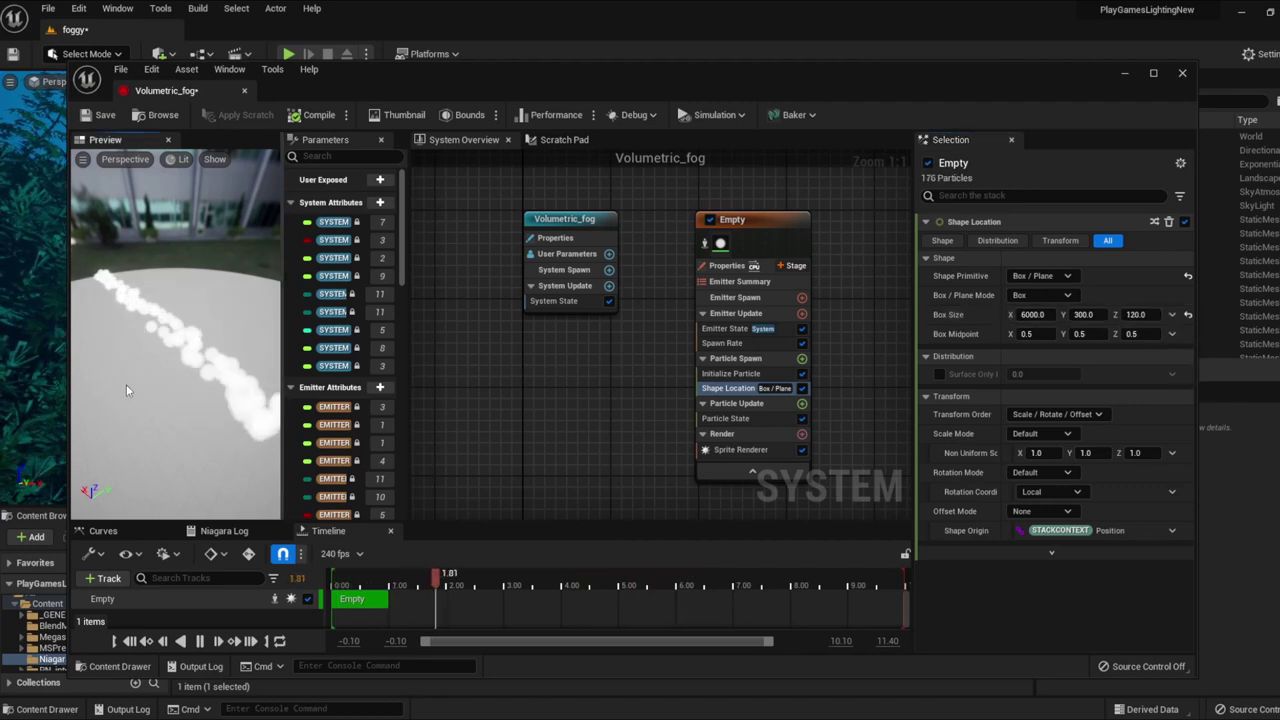
drag(126, 390, 140, 430)
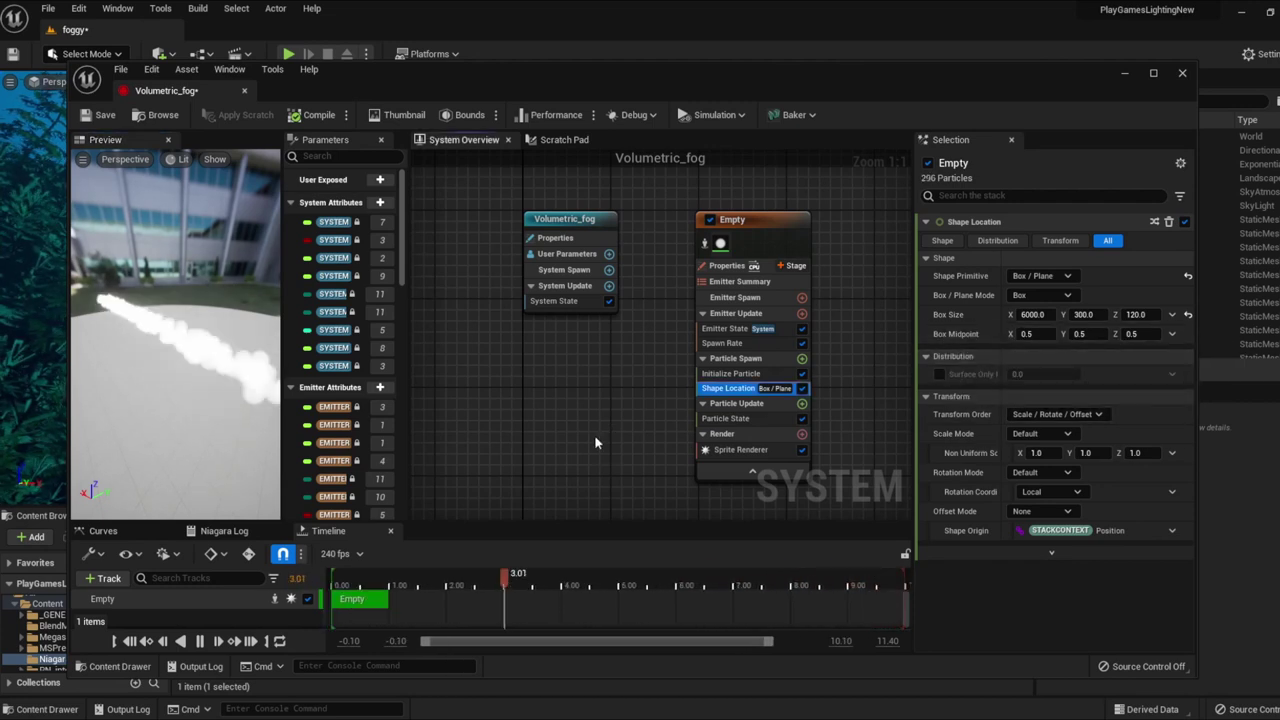
Add a Jitter Position module to Particle Spawn below Shape Location
click(745, 403)
click(792, 360)
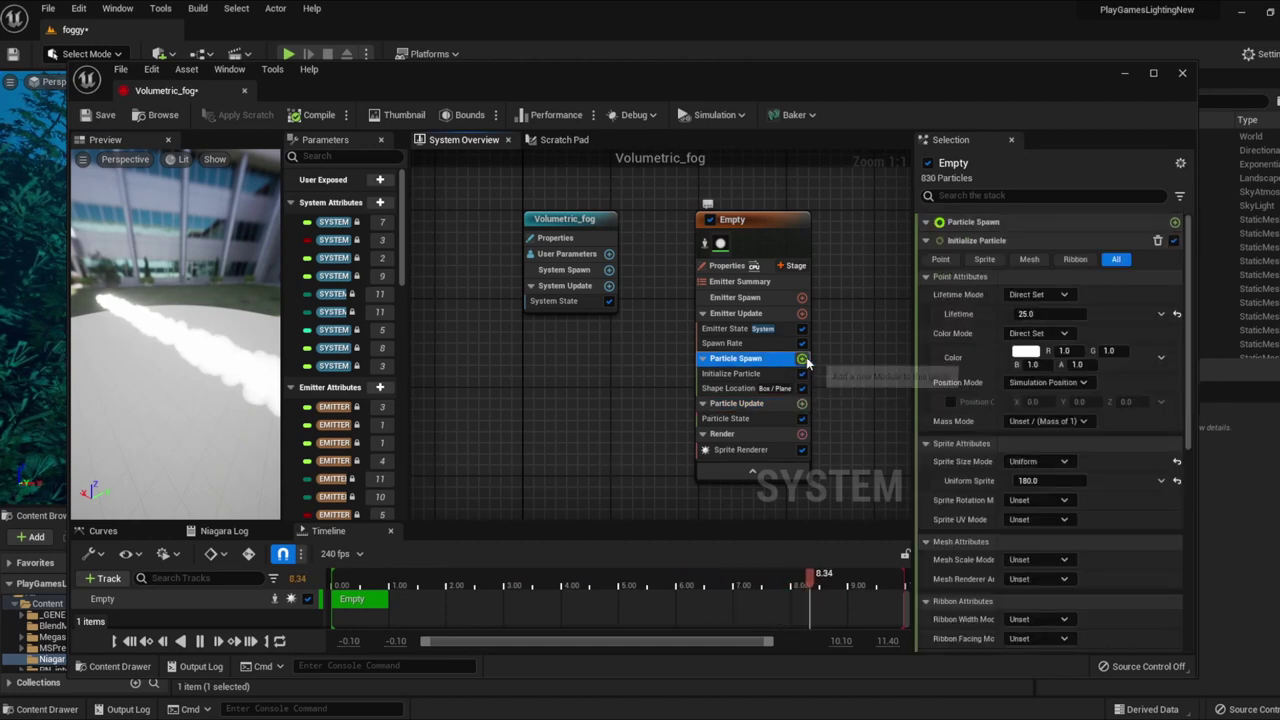
click(803, 359)
text(jit)
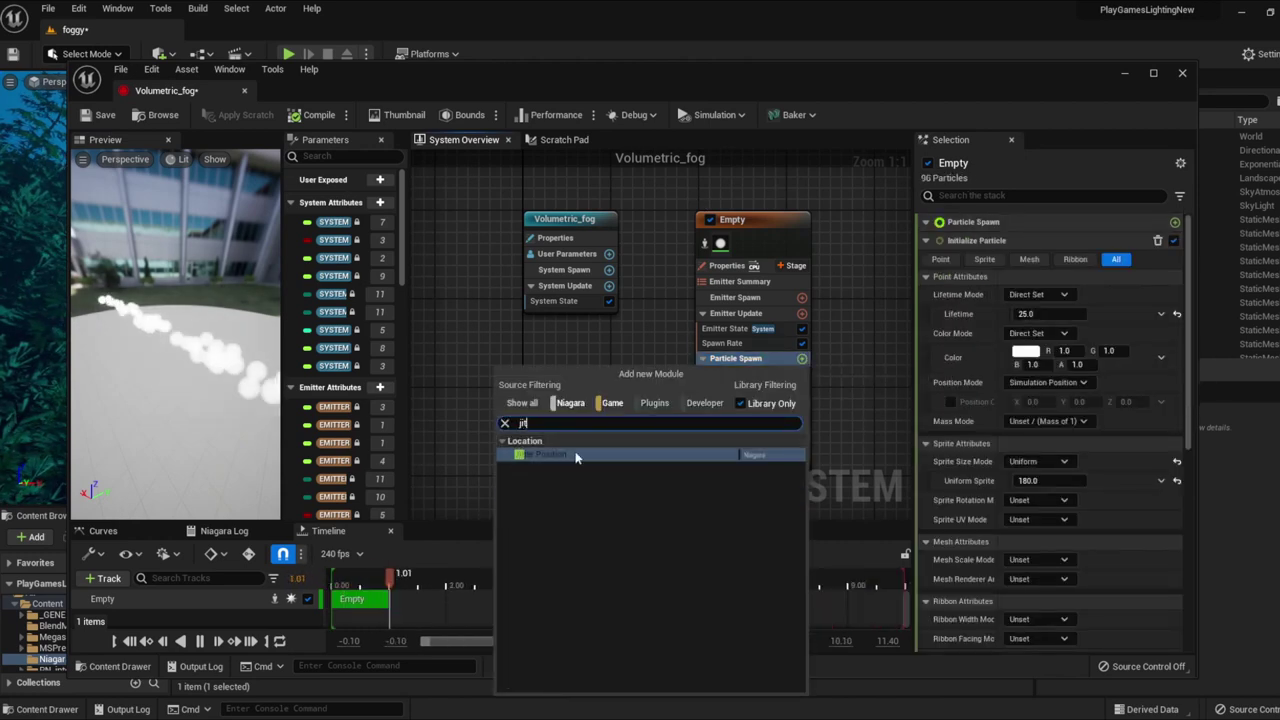
click(569, 455)
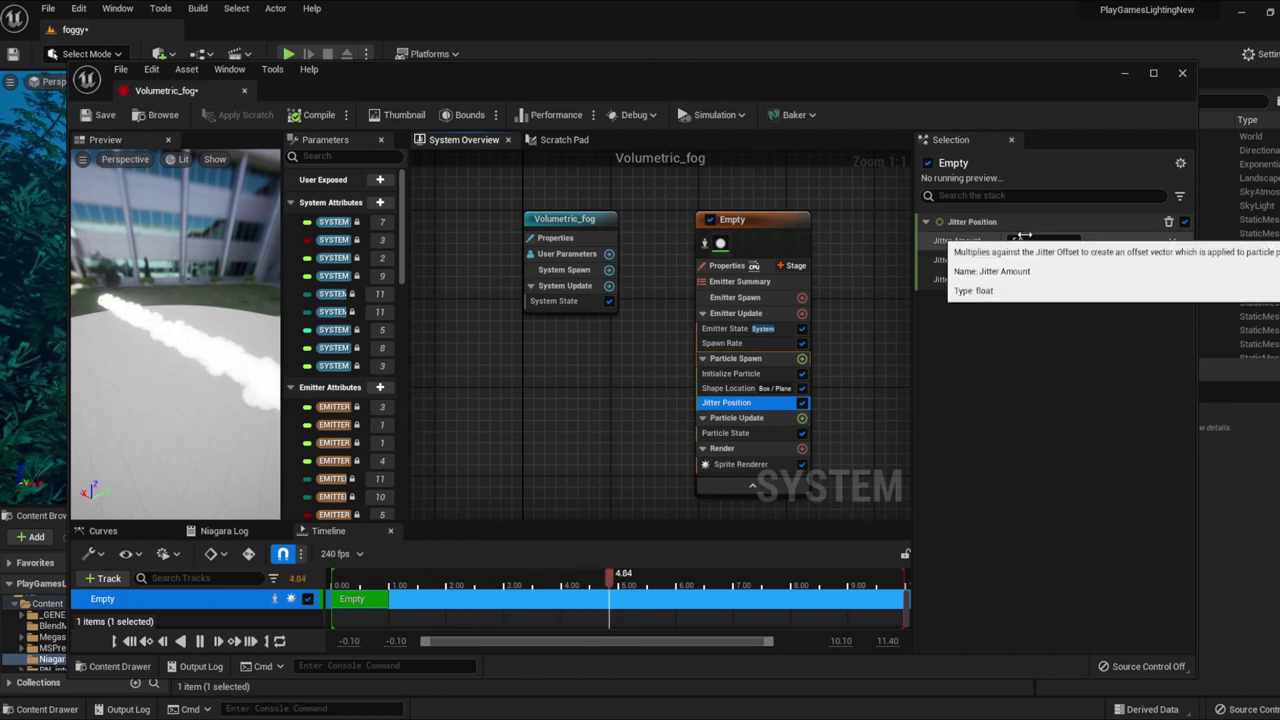
click(738, 358)
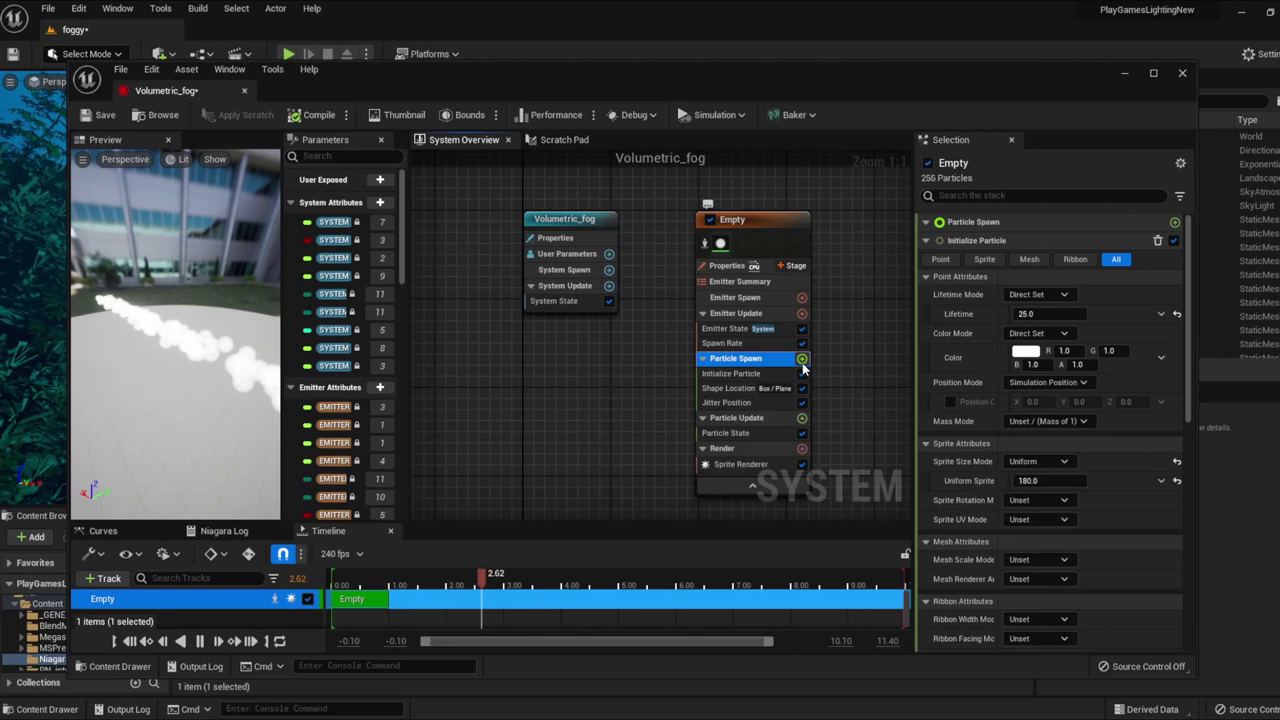
click(802, 418)
Add Gravity Force with Solve Forces and Velocity to Particle Update, setting Gravity Z to -20
text(grav)
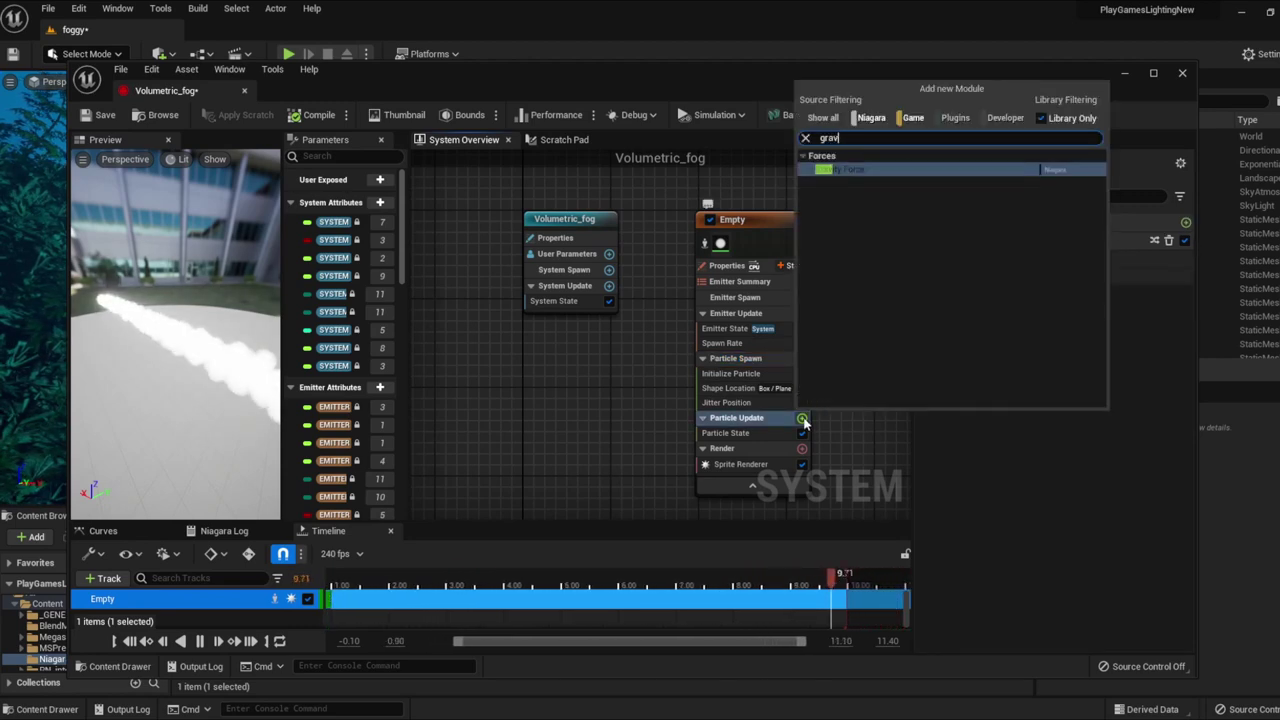
click(864, 176)
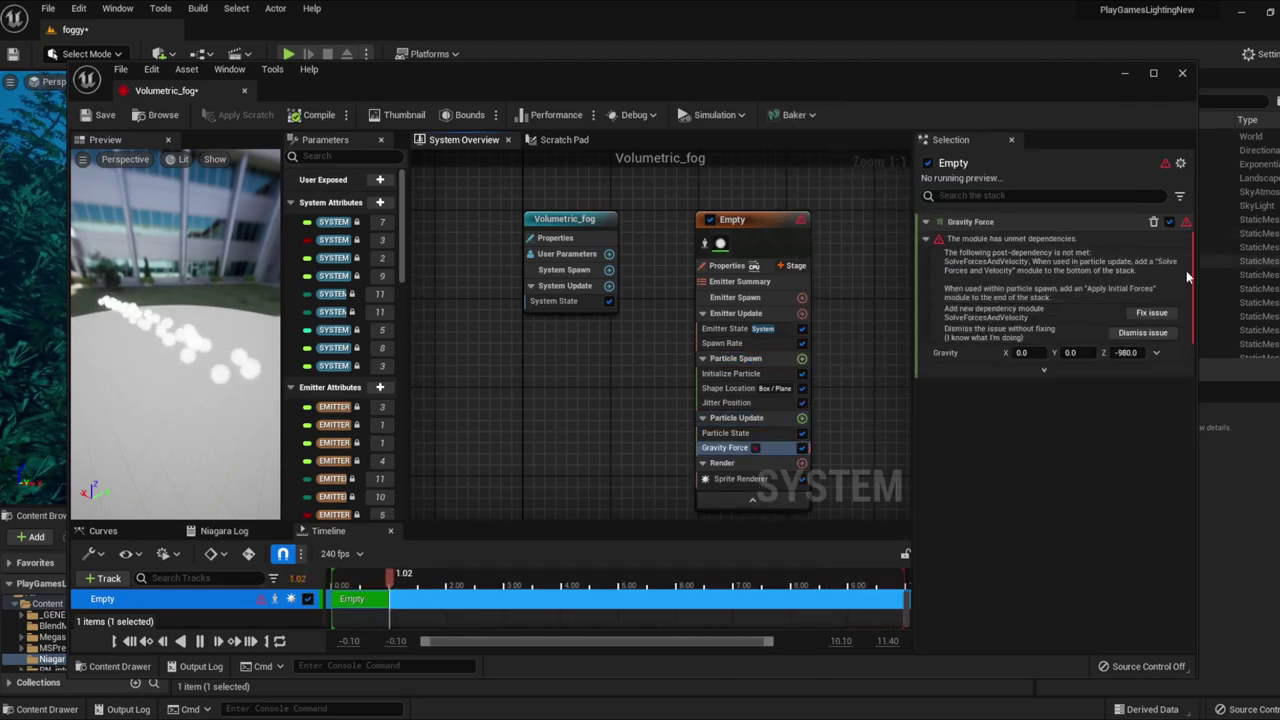
click(1155, 312)
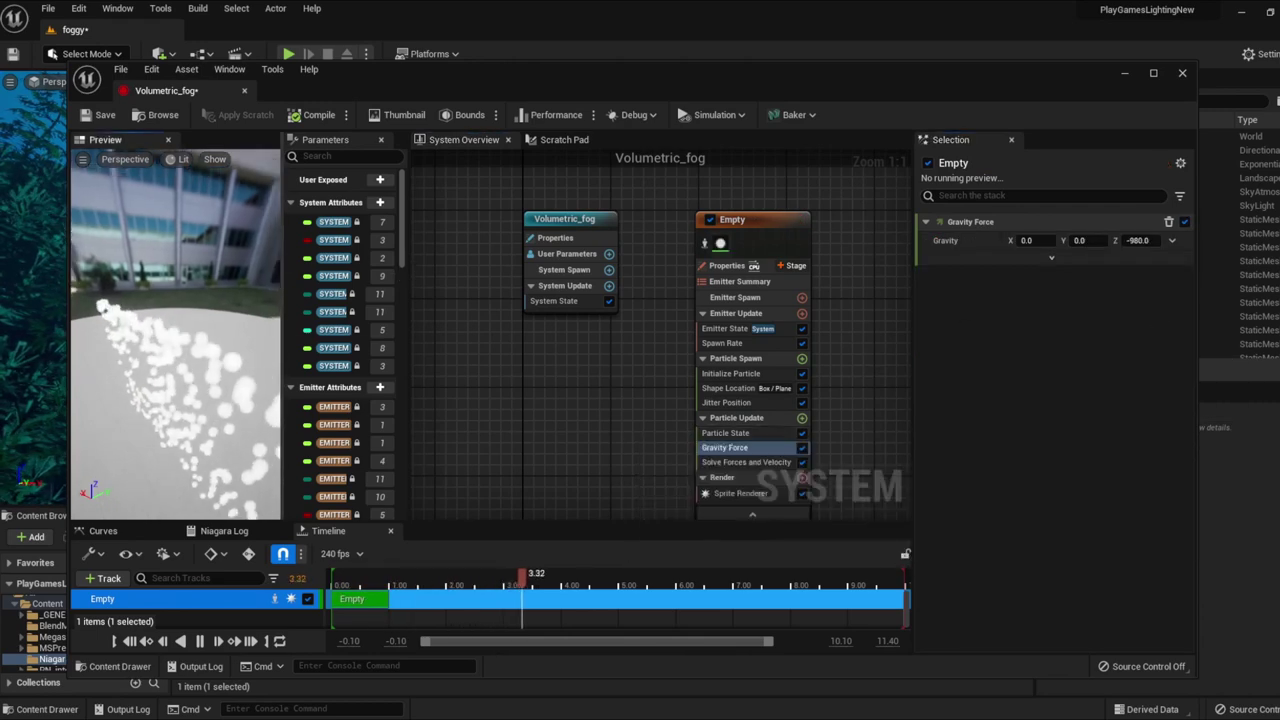
mouse_move(189, 367)
mouse_down()
mouse_move(230, 345)
mouse_move(200, 330)
mouse_up()
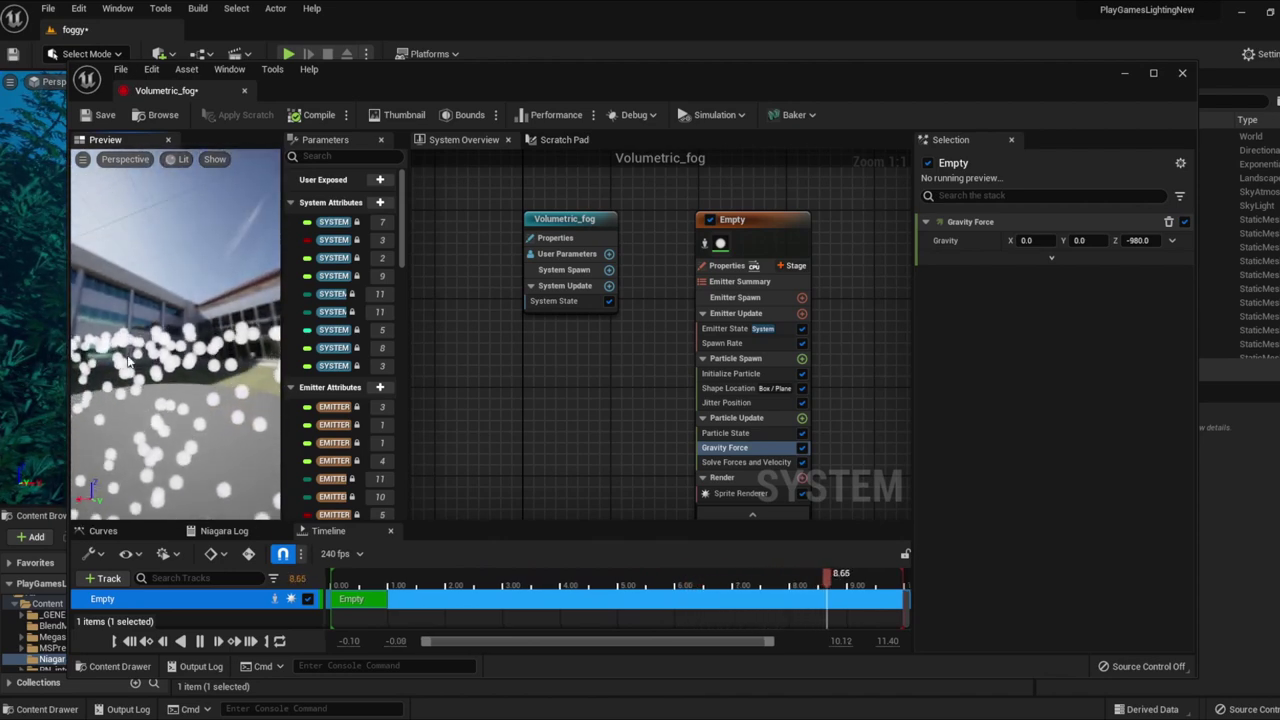
mouse_move(200, 330)
mouse_down()
mouse_move(205, 360)
mouse_move(200, 335)
mouse_up()
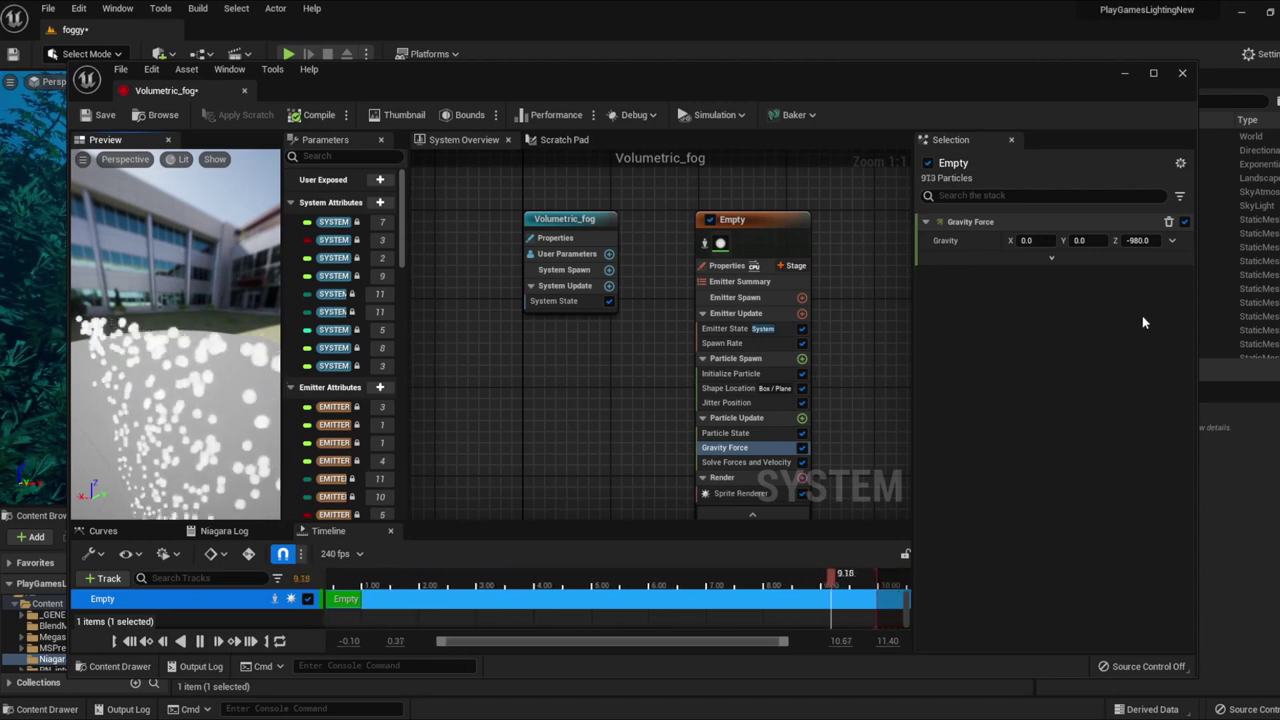
click(1137, 240)
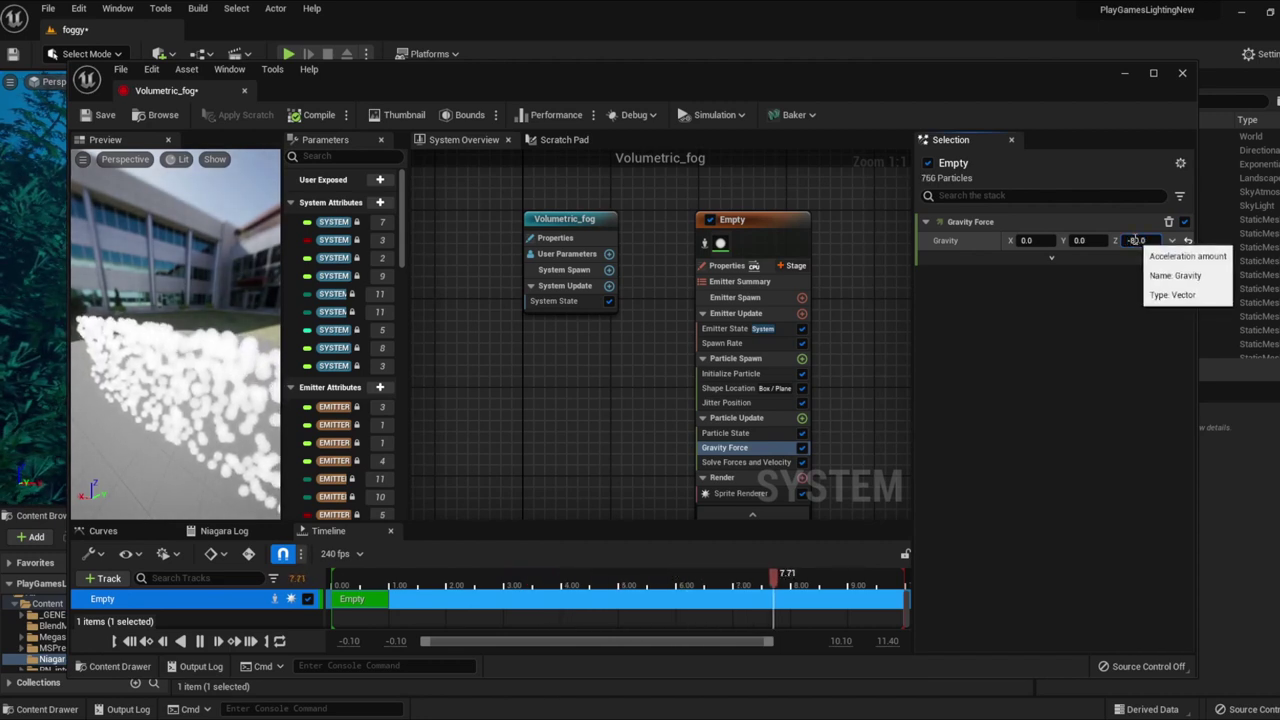
text(2)
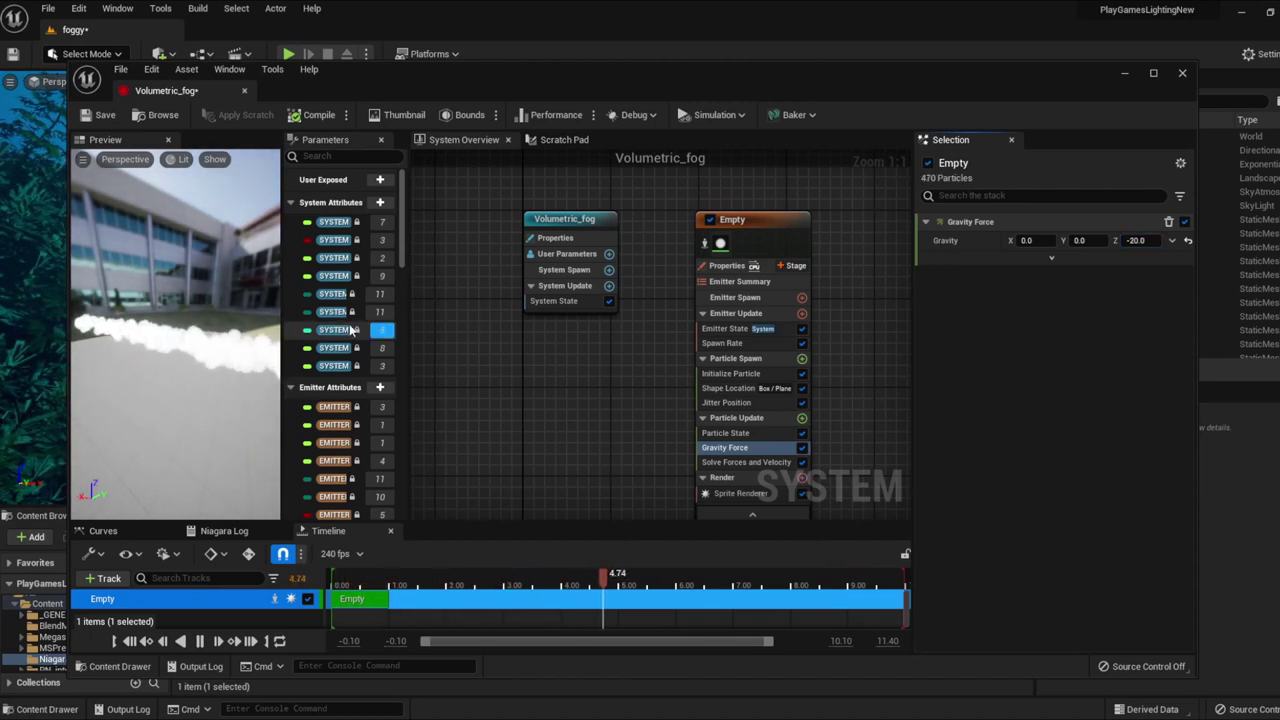
drag(200, 300, 237, 331)
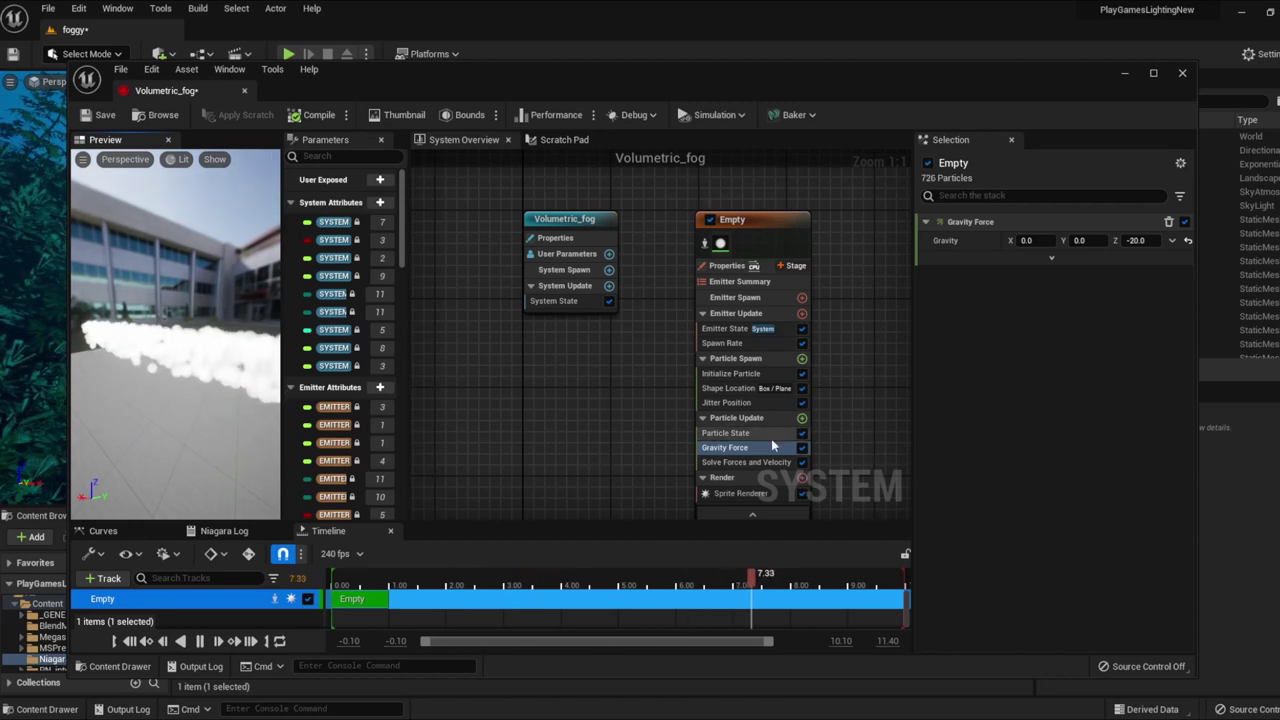
Add a Collision module to Particle Update with Particle Radius Scale 0.3
click(751, 420)
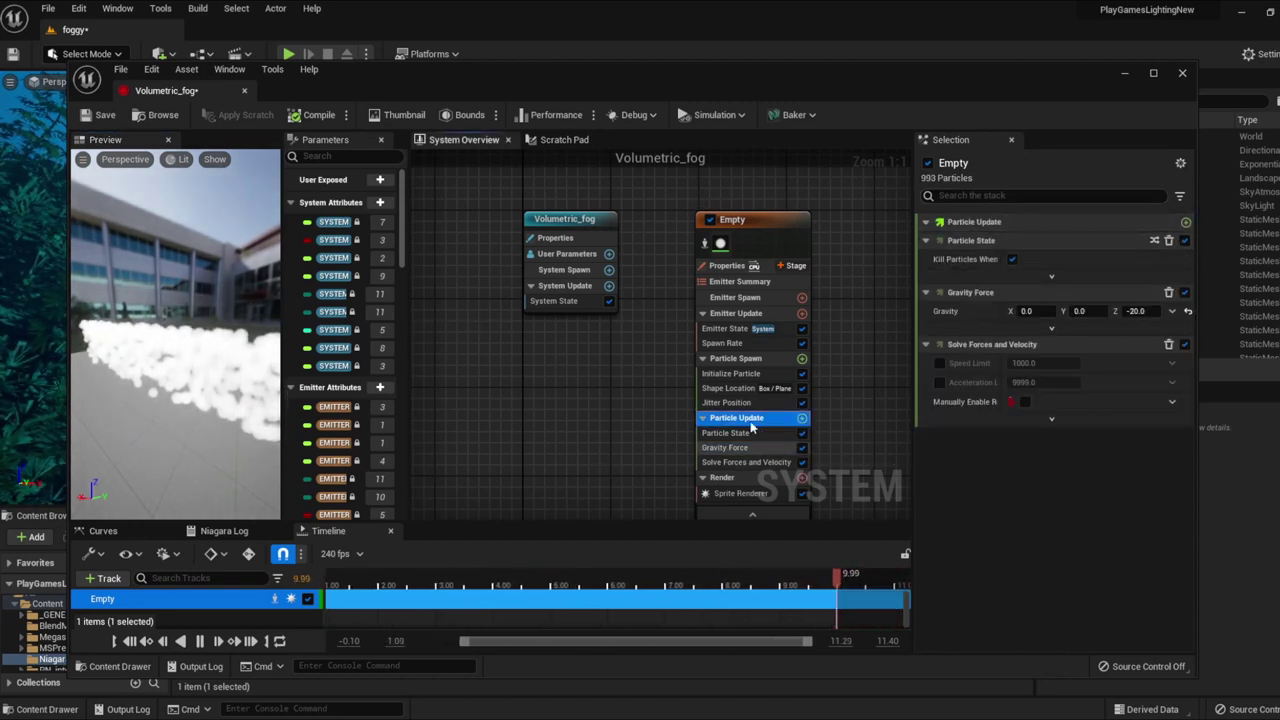
click(802, 418)
text(coll)
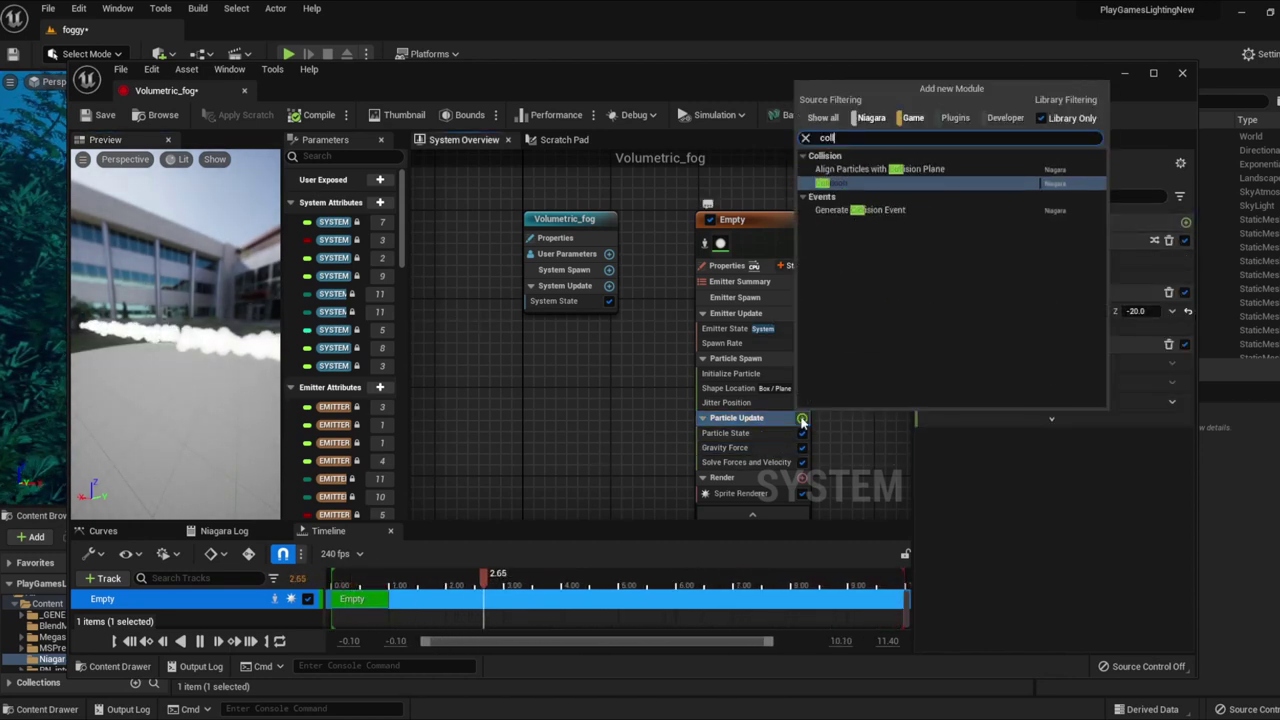
click(882, 184)
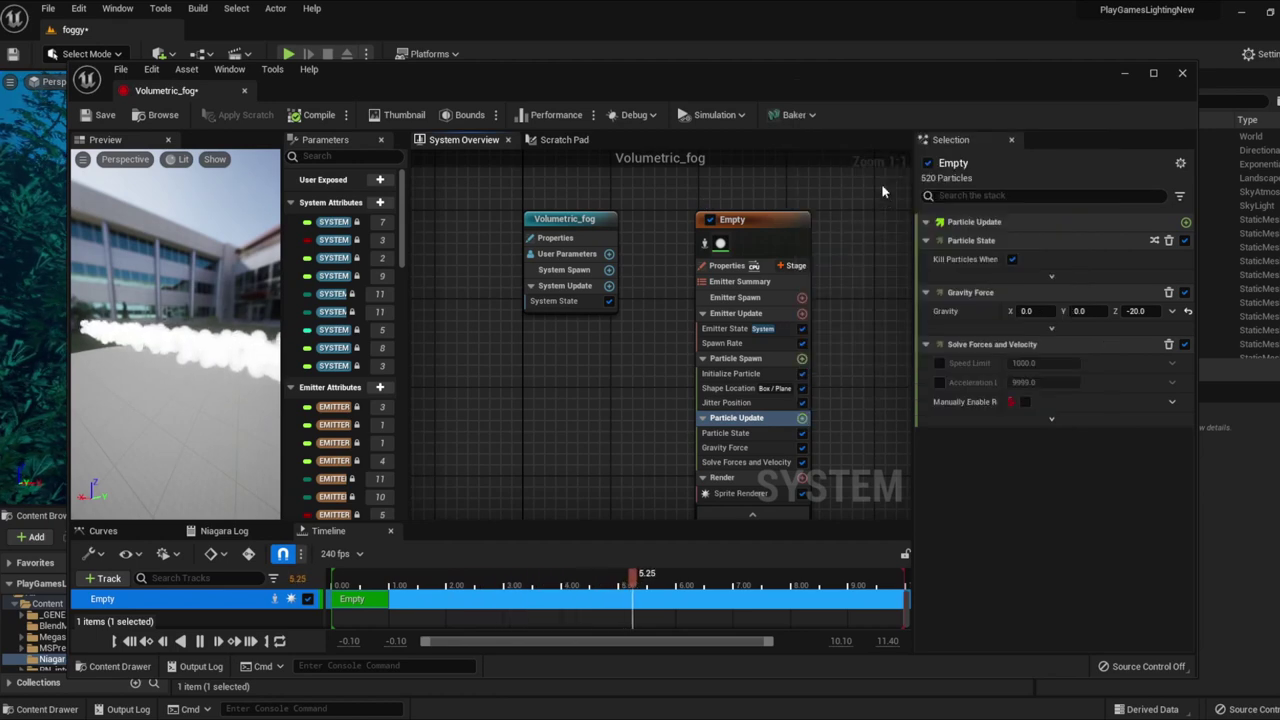
click(732, 186)
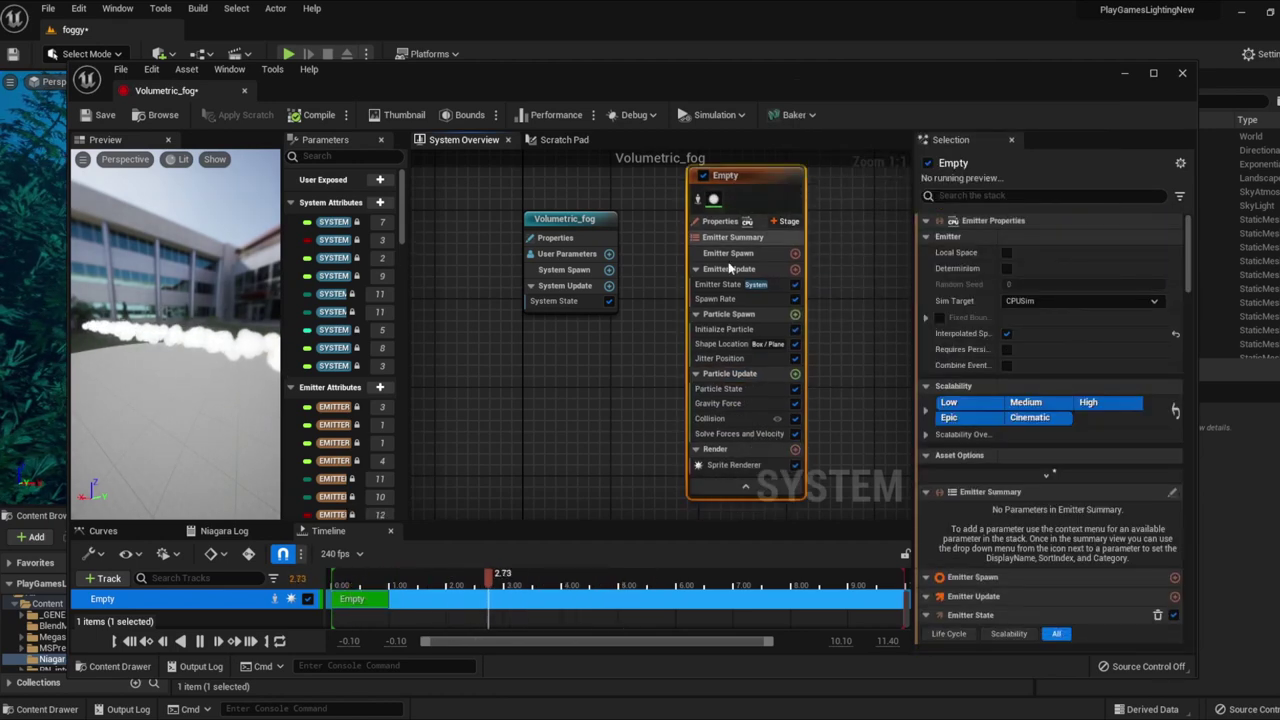
drag(1190, 233, 1178, 341)
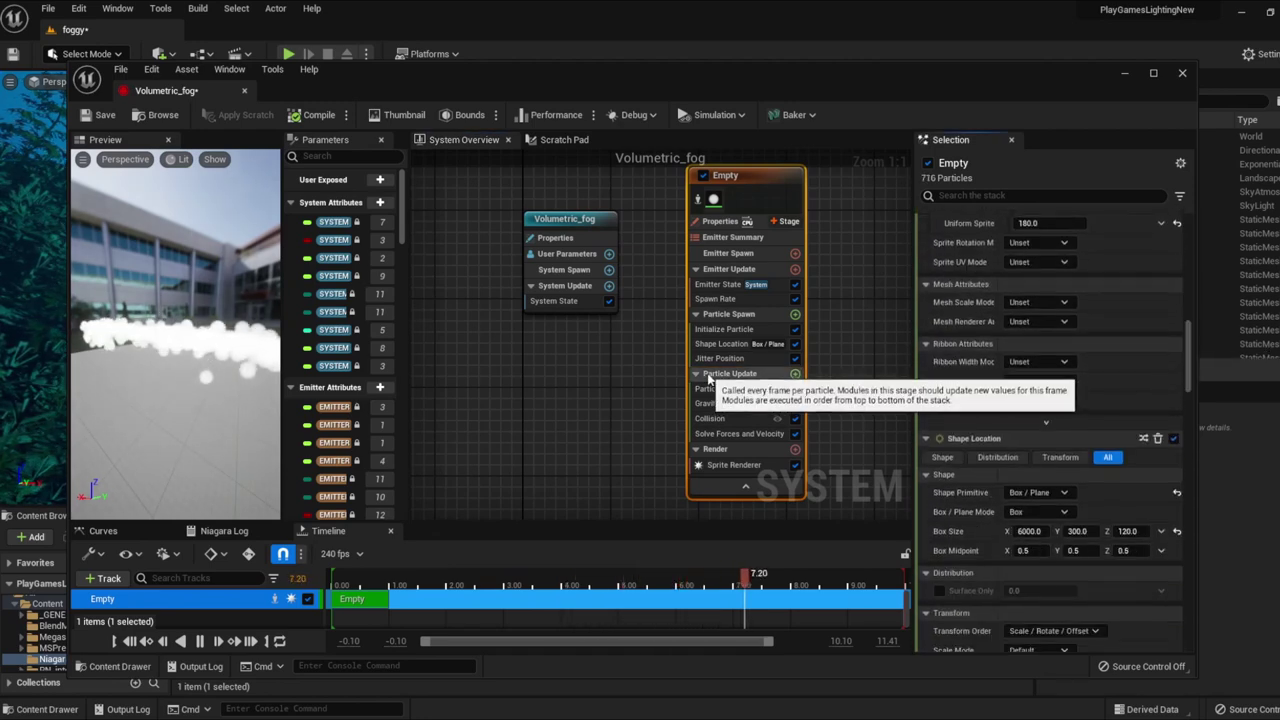
click(720, 418)
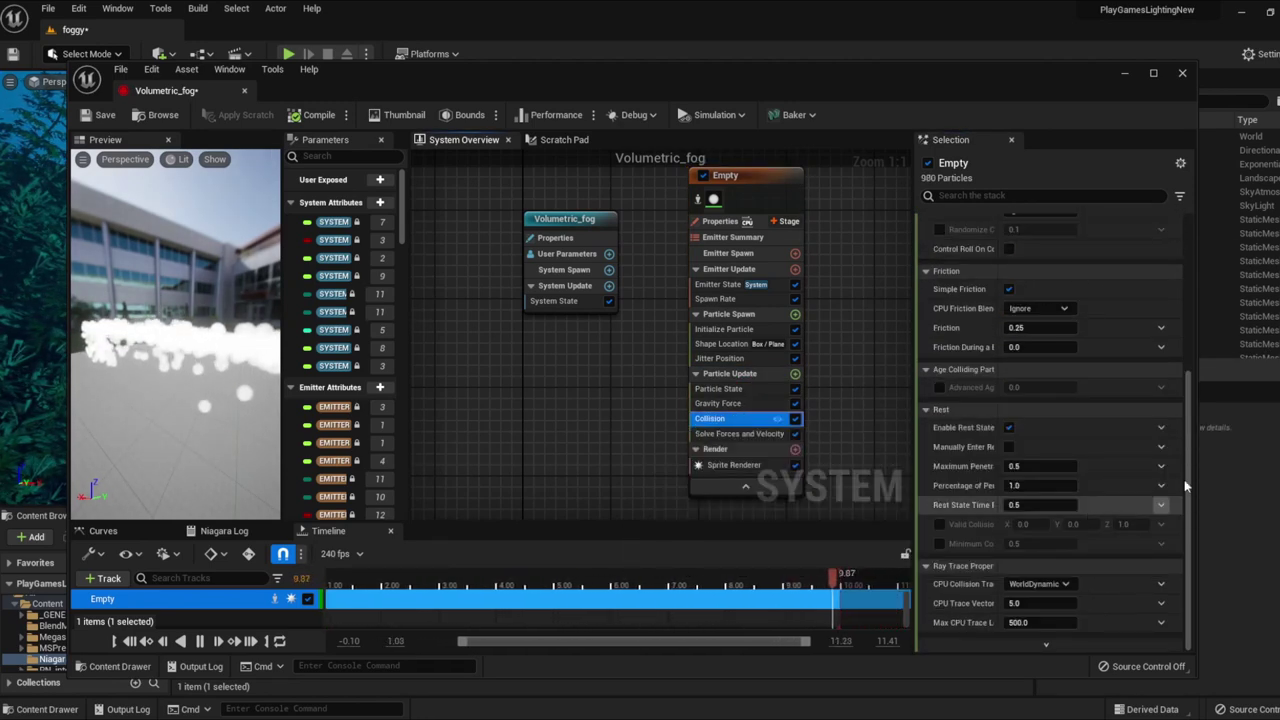
scroll(1060, 330, up, 5)
click(1027, 374)
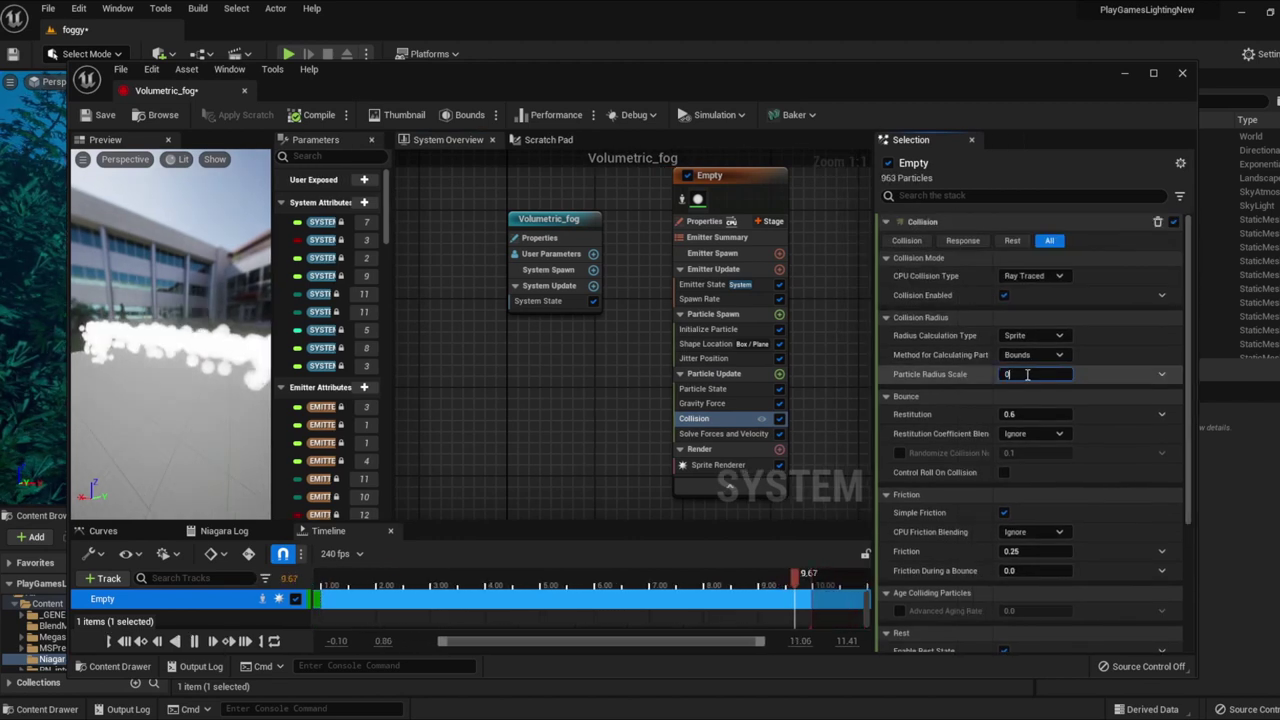
text(0.3)
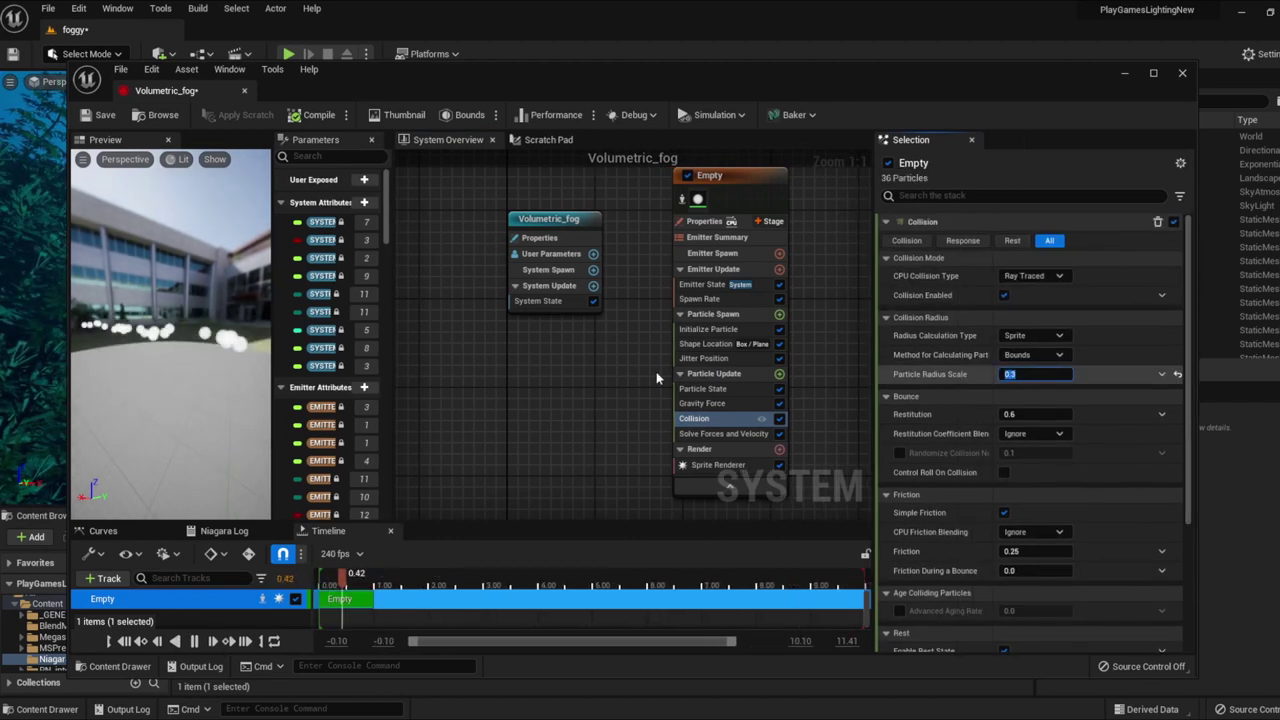
key(Return)
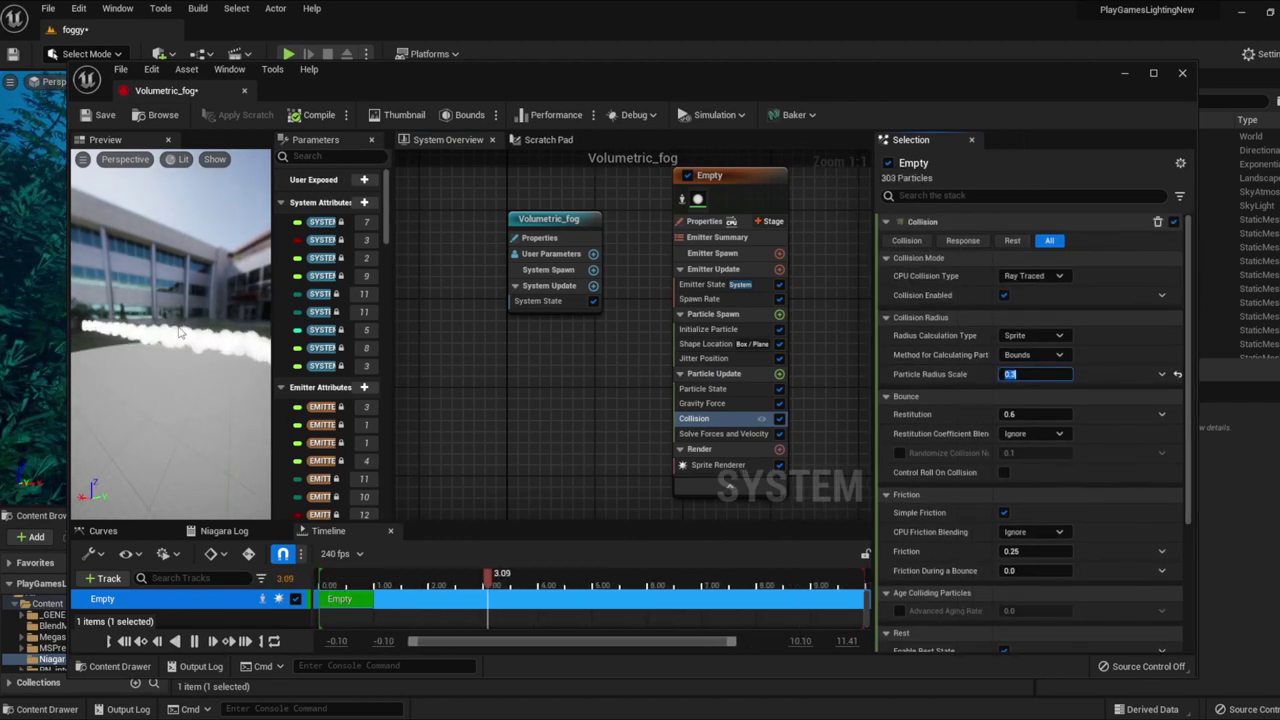
mouse_move(180, 333)
mouse_down()
mouse_move(175, 300)
mouse_move(165, 305)
mouse_up()
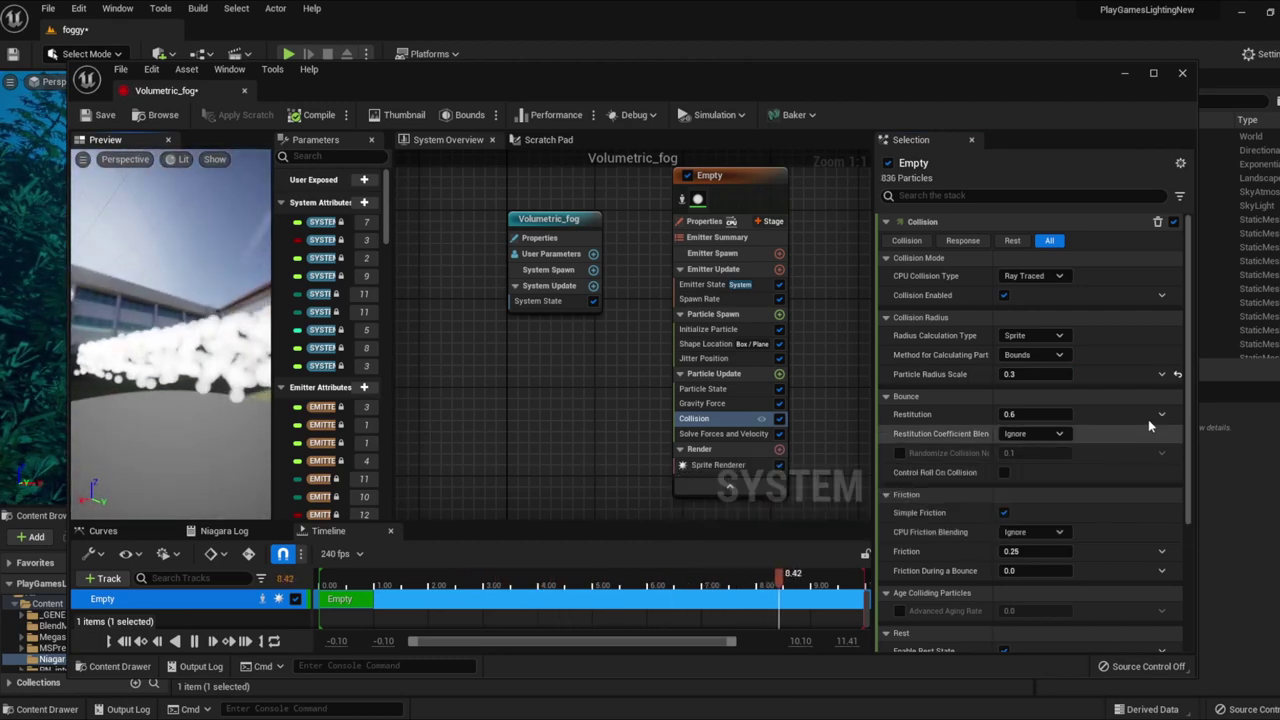
Set the Collision Restitution to 0.06
click(1024, 413)
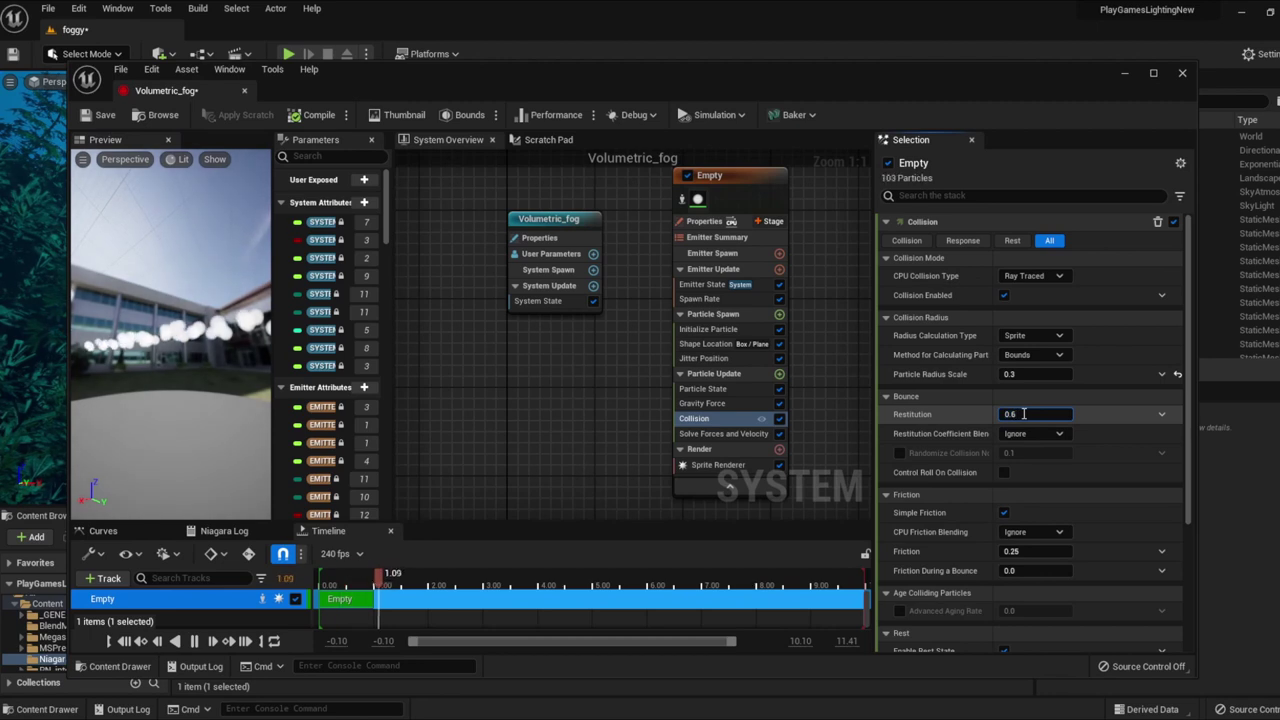
text(0.3)
key(Return)
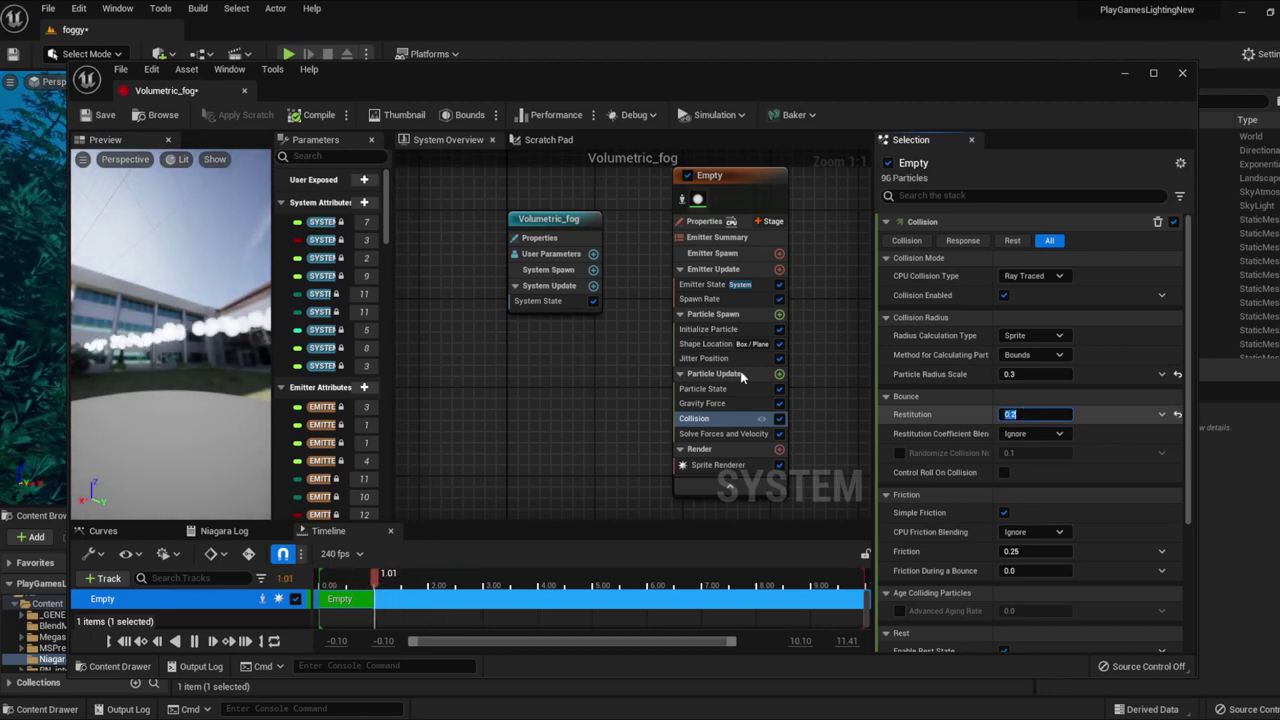
drag(170, 300, 150, 305)
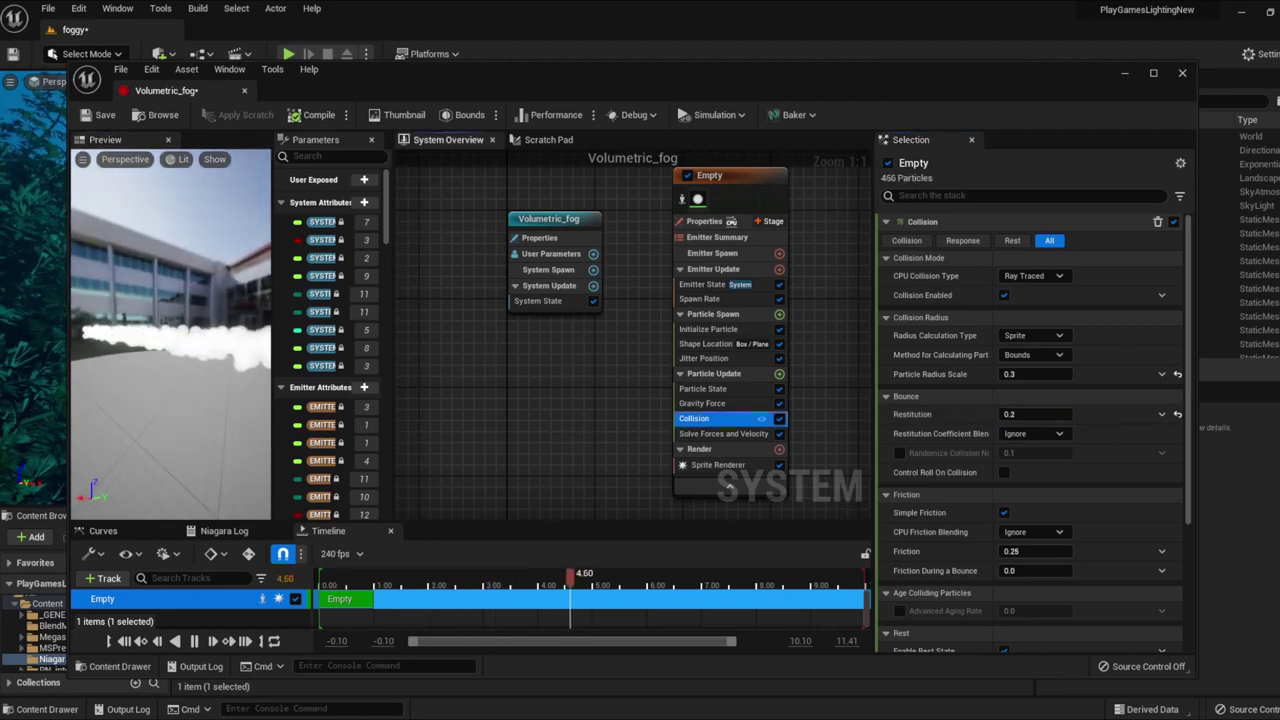
click(1177, 413)
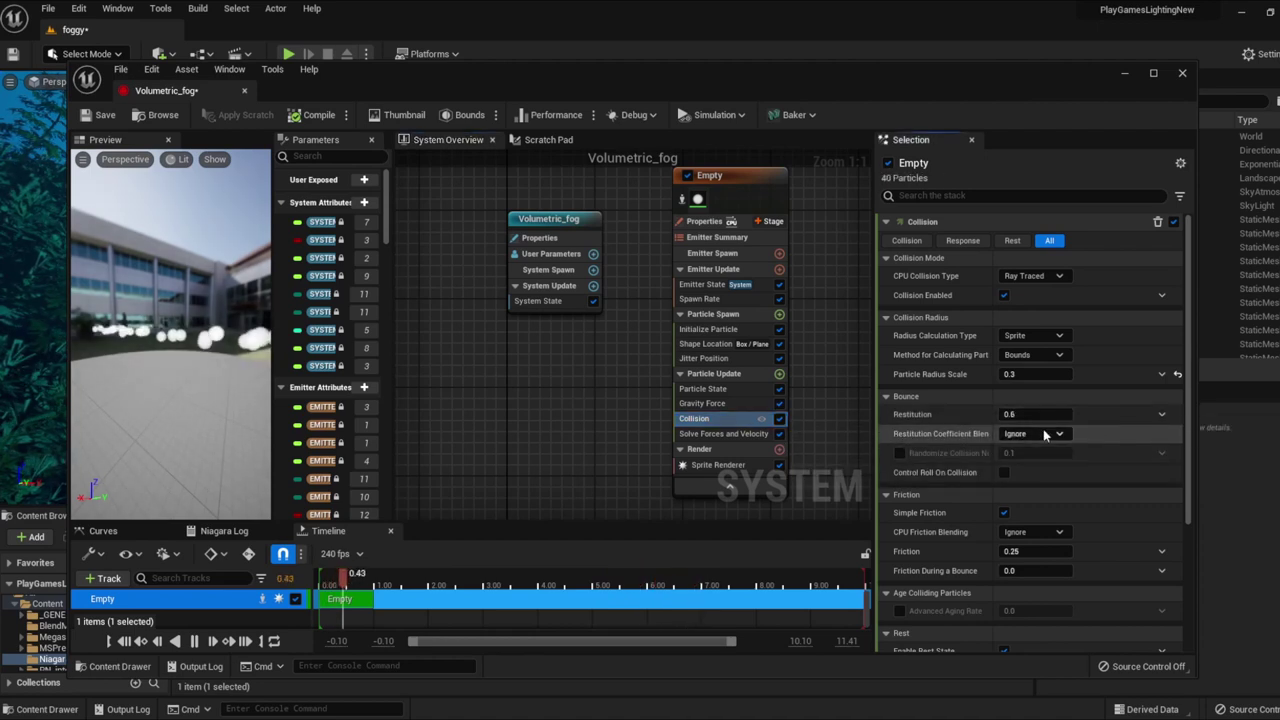
click(1012, 414)
click(1010, 414)
text(0)
key(Return)
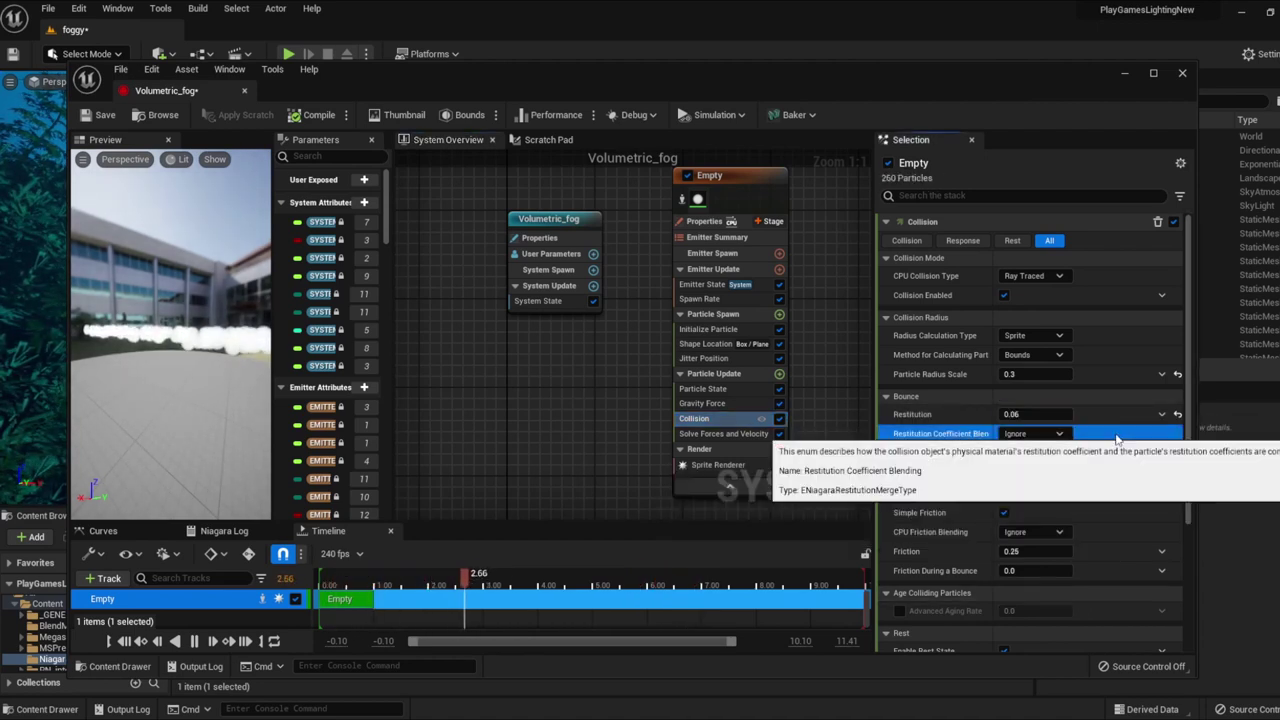
click(940, 433)
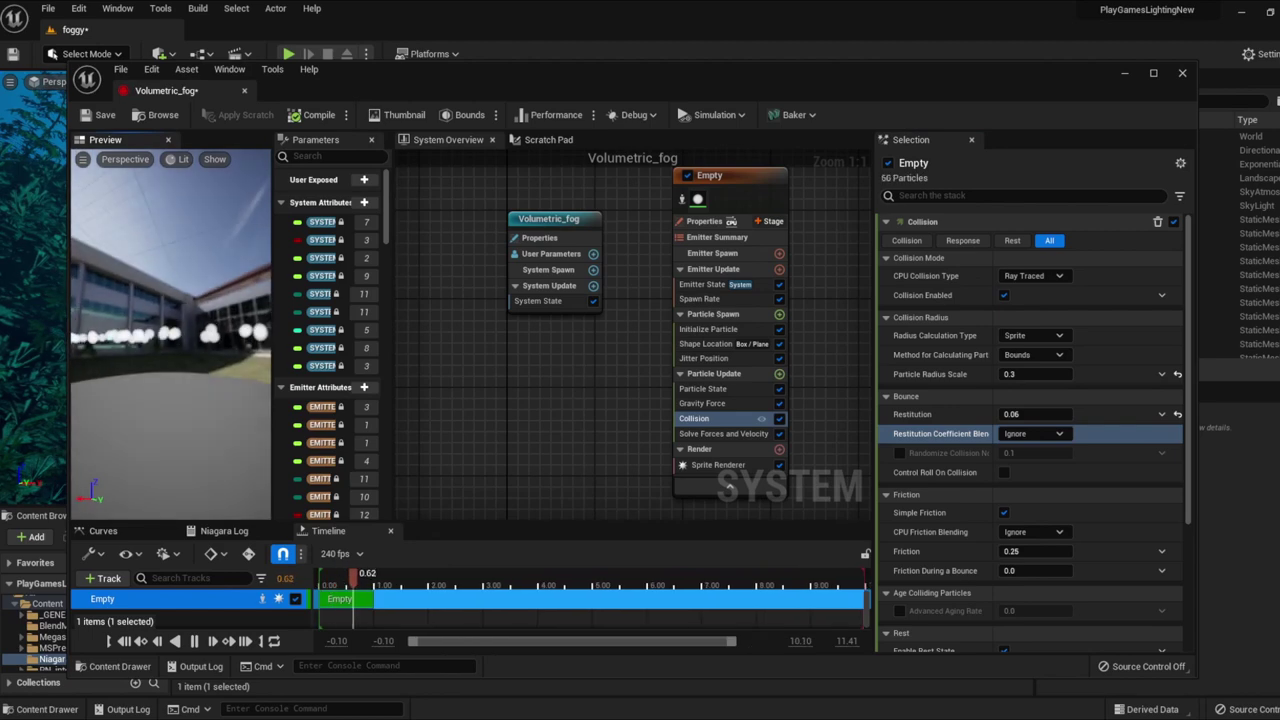
drag(189, 345, 189, 345)
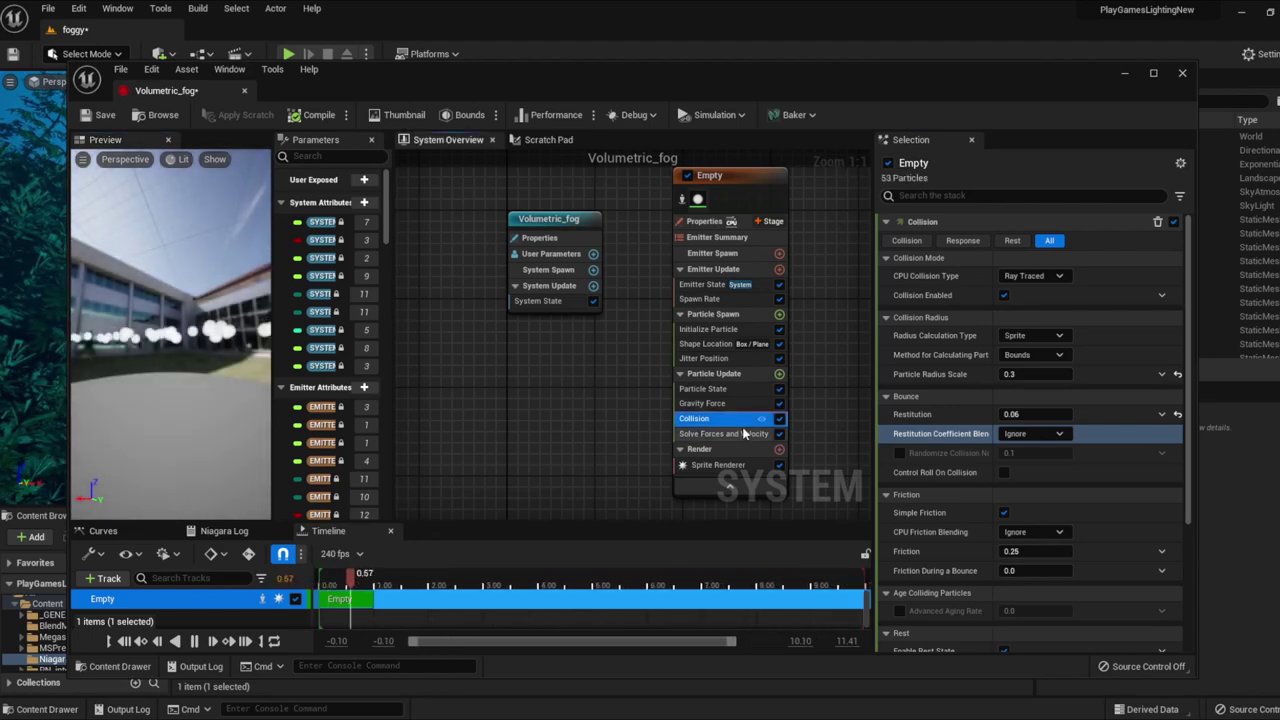
Add Curl Noise Force to Particle Update with a noise frequency of 350
click(730, 373)
click(779, 374)
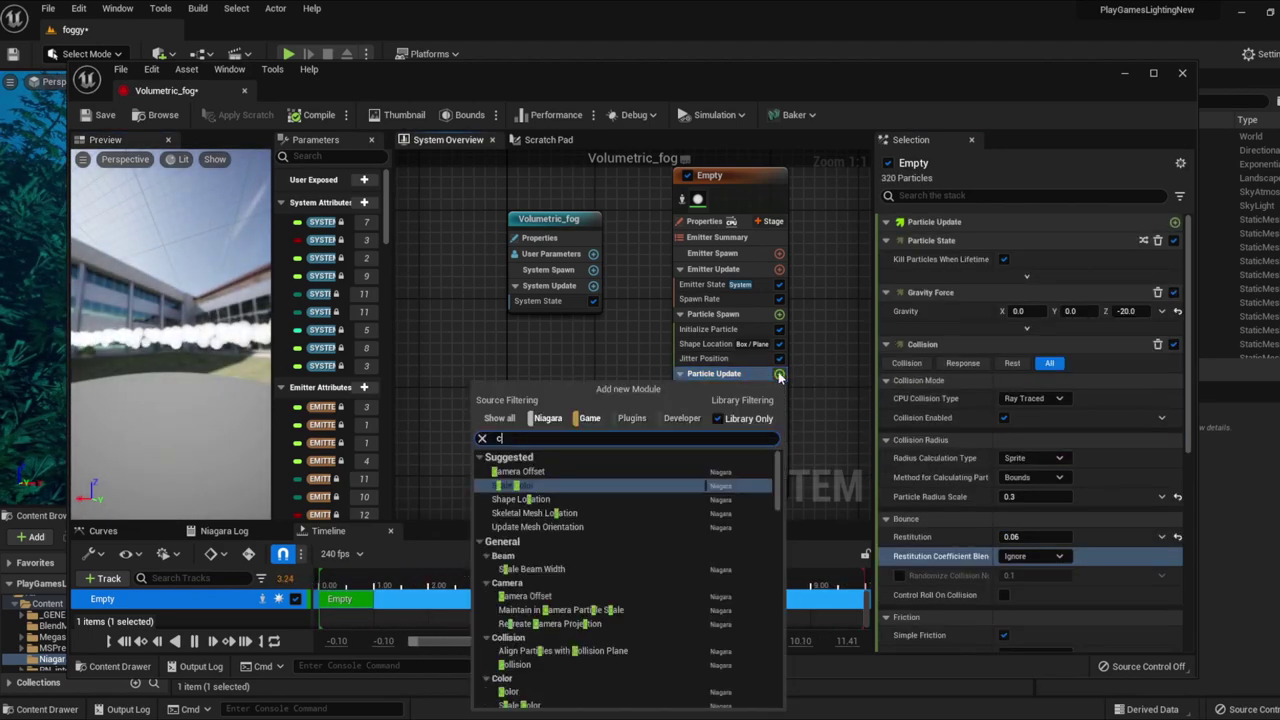
text(curl)
click(598, 472)
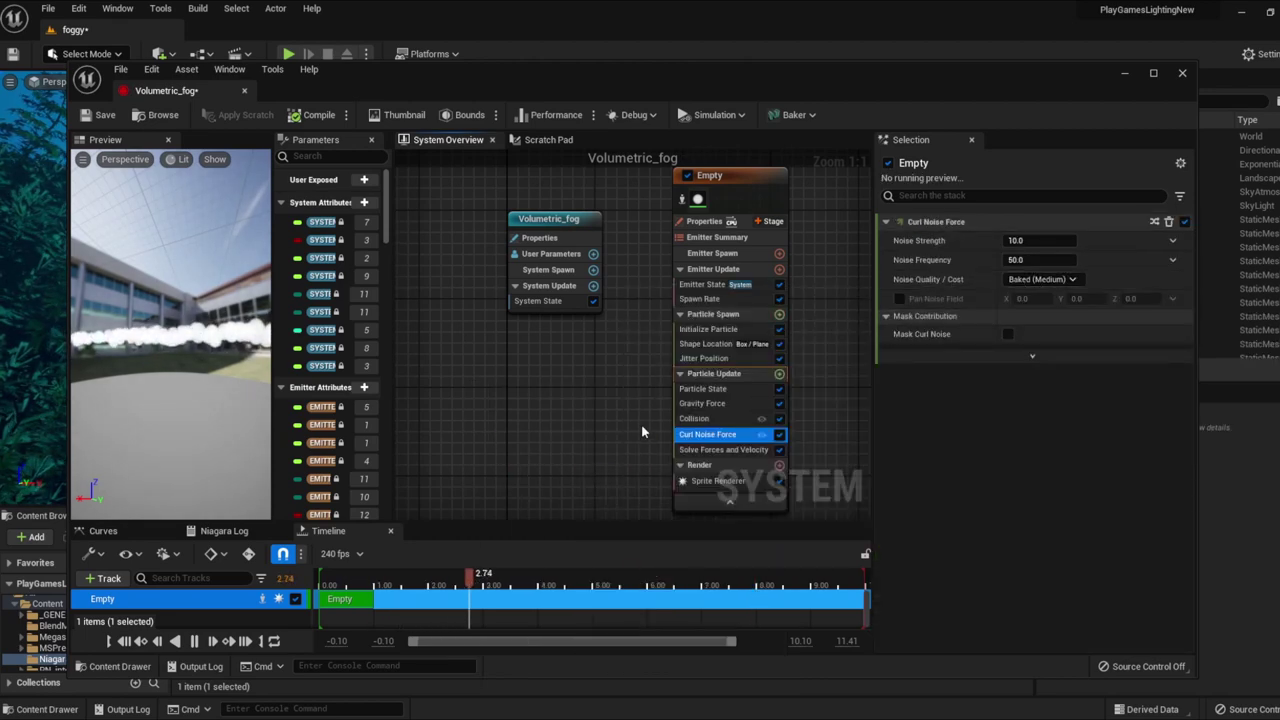
click(1038, 259)
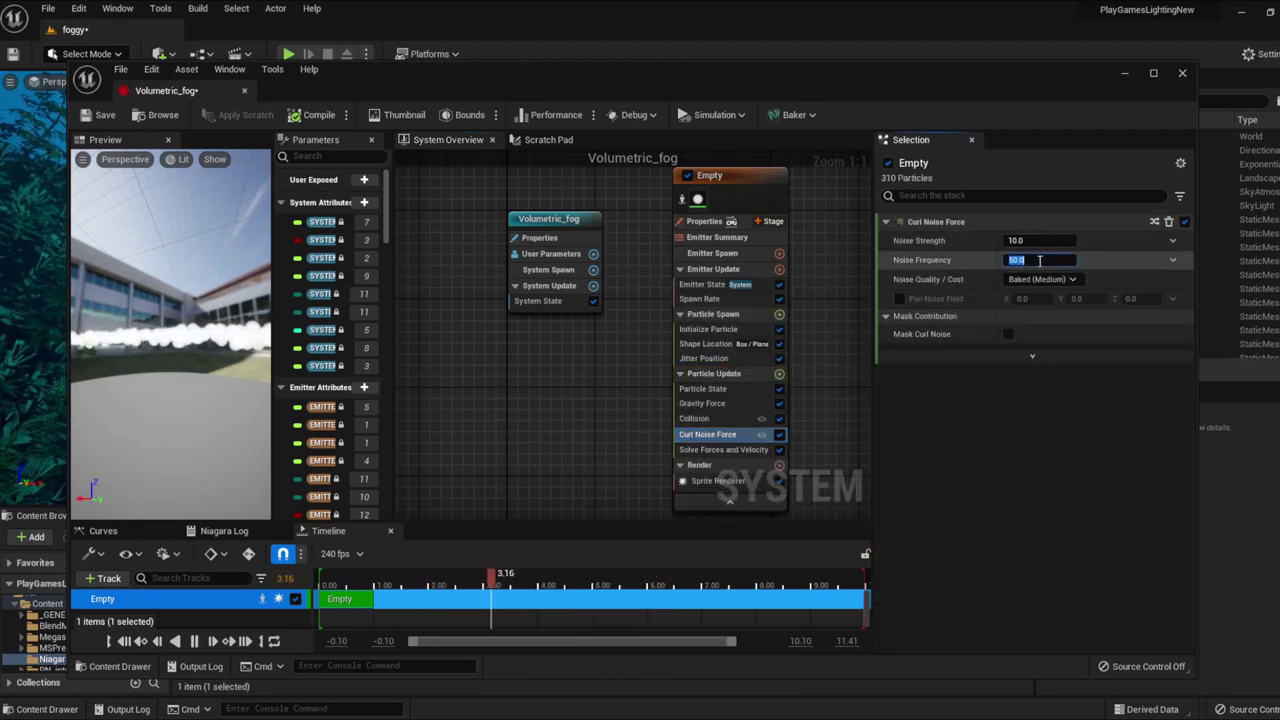
text(350)
key(Return)
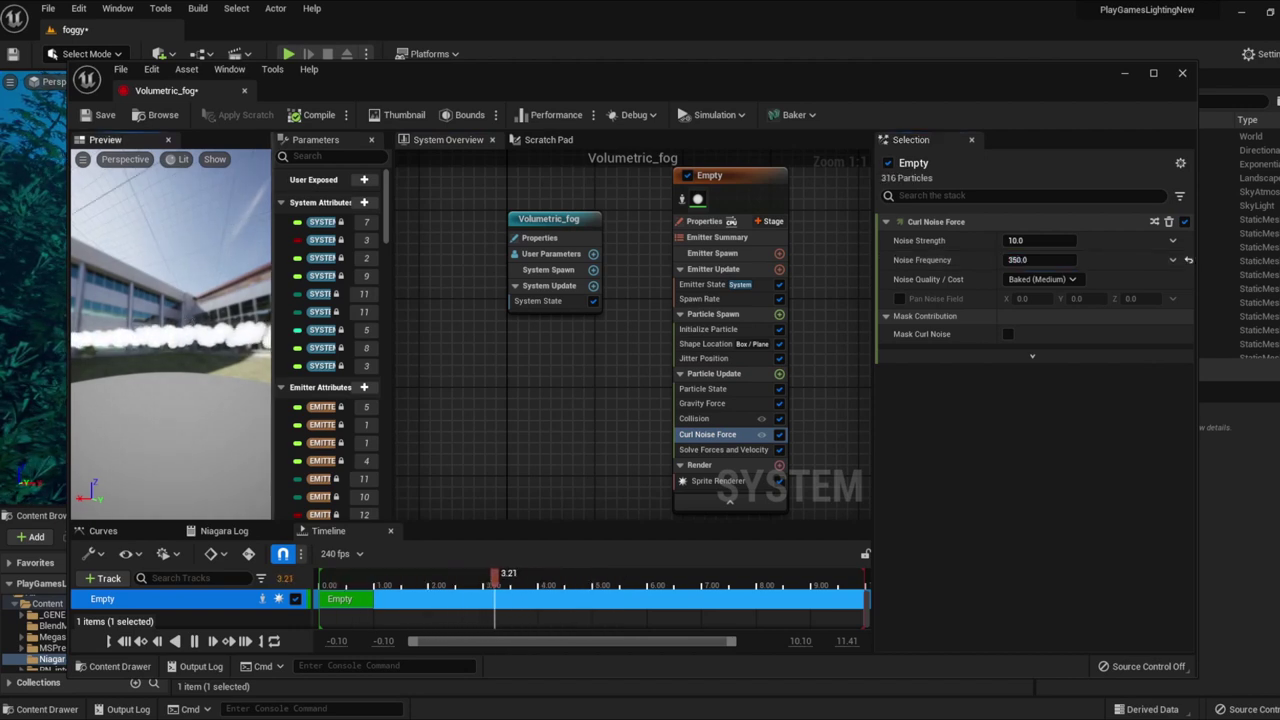
drag(229, 308, 229, 308)
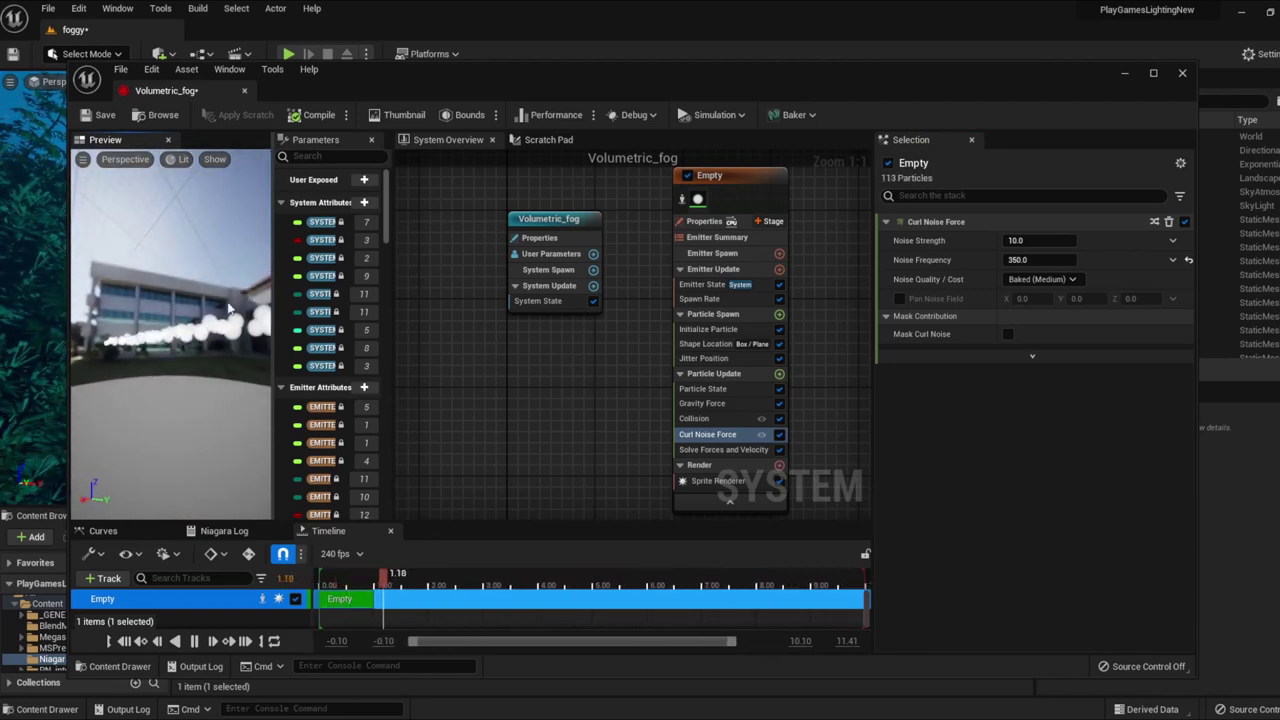
Enable Pan Noise Field with X 0.3, Y 0.3 and Z 0.6
click(899, 299)
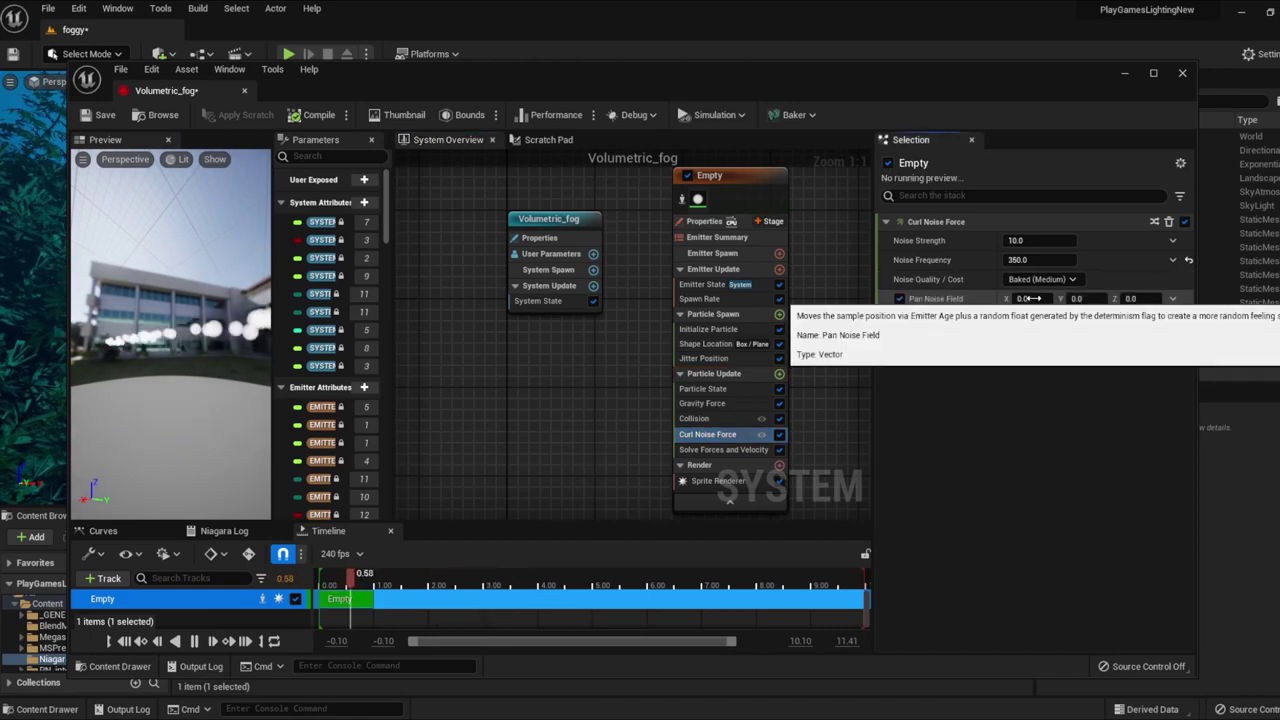
click(1036, 299)
text(0.3)
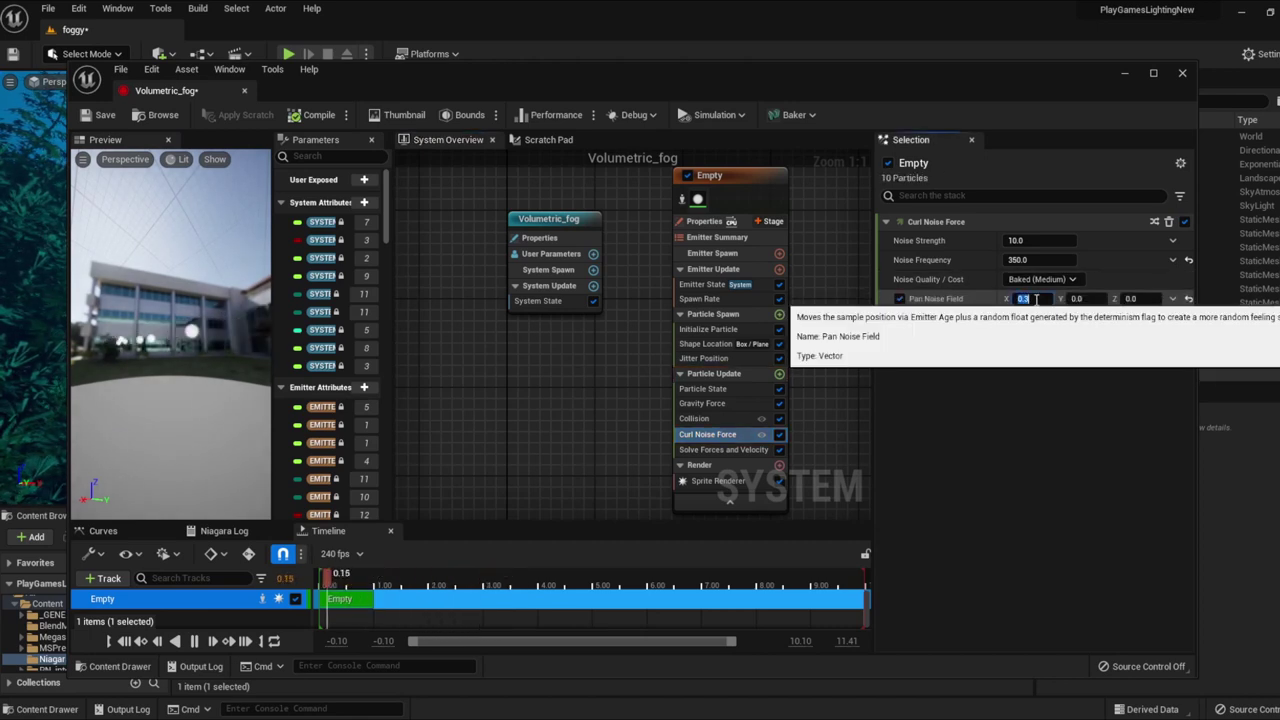
click(1092, 299)
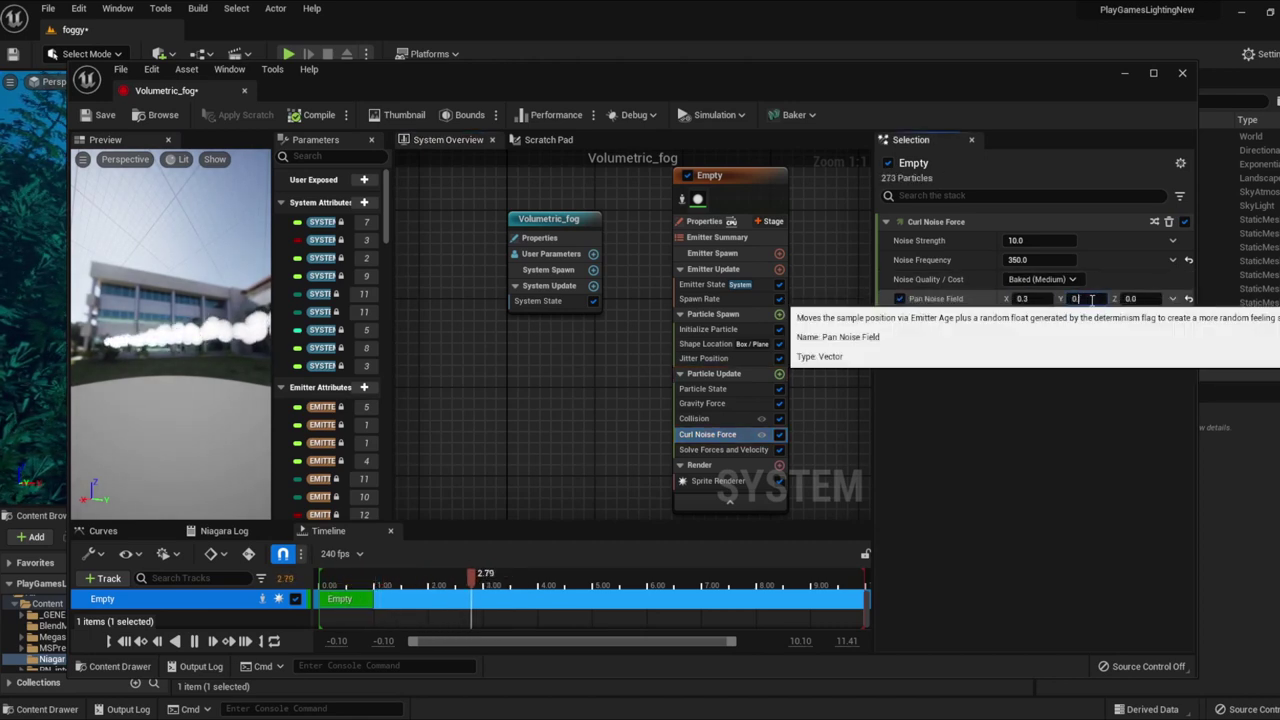
text(.3)
click(1141, 299)
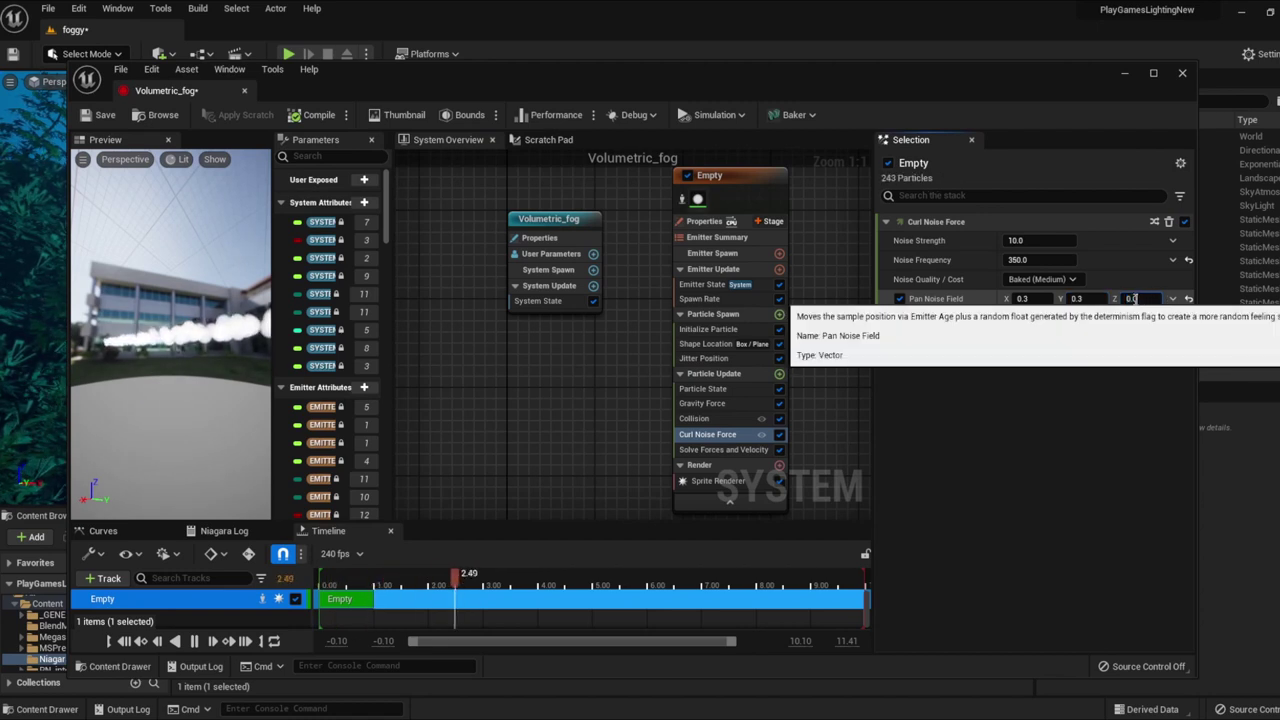
text(0.9)
key(Return)
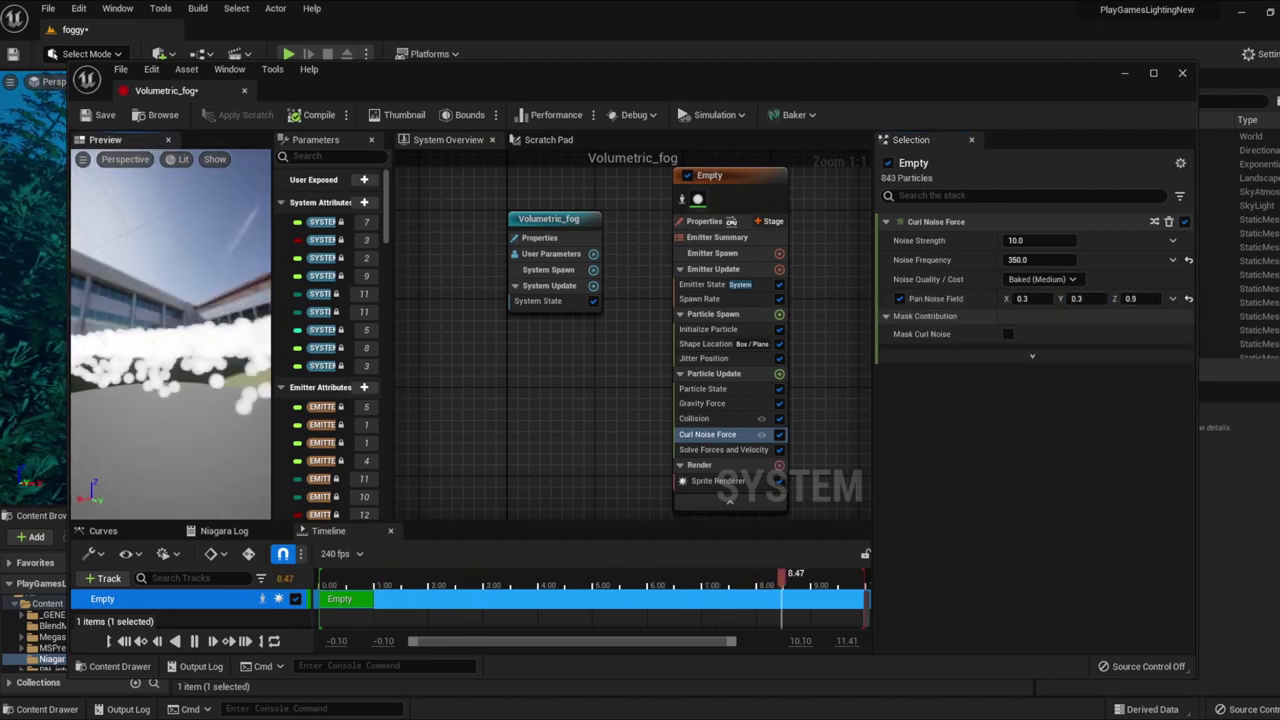
click(1141, 299)
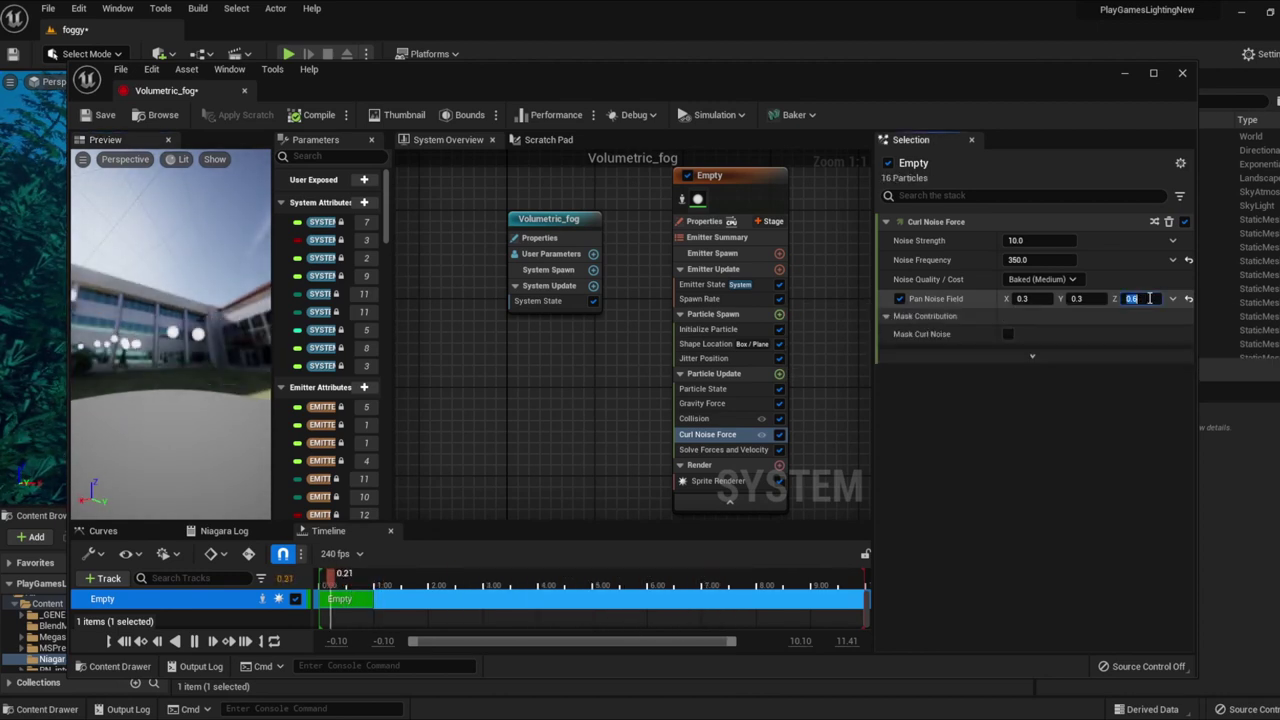
key(Return)
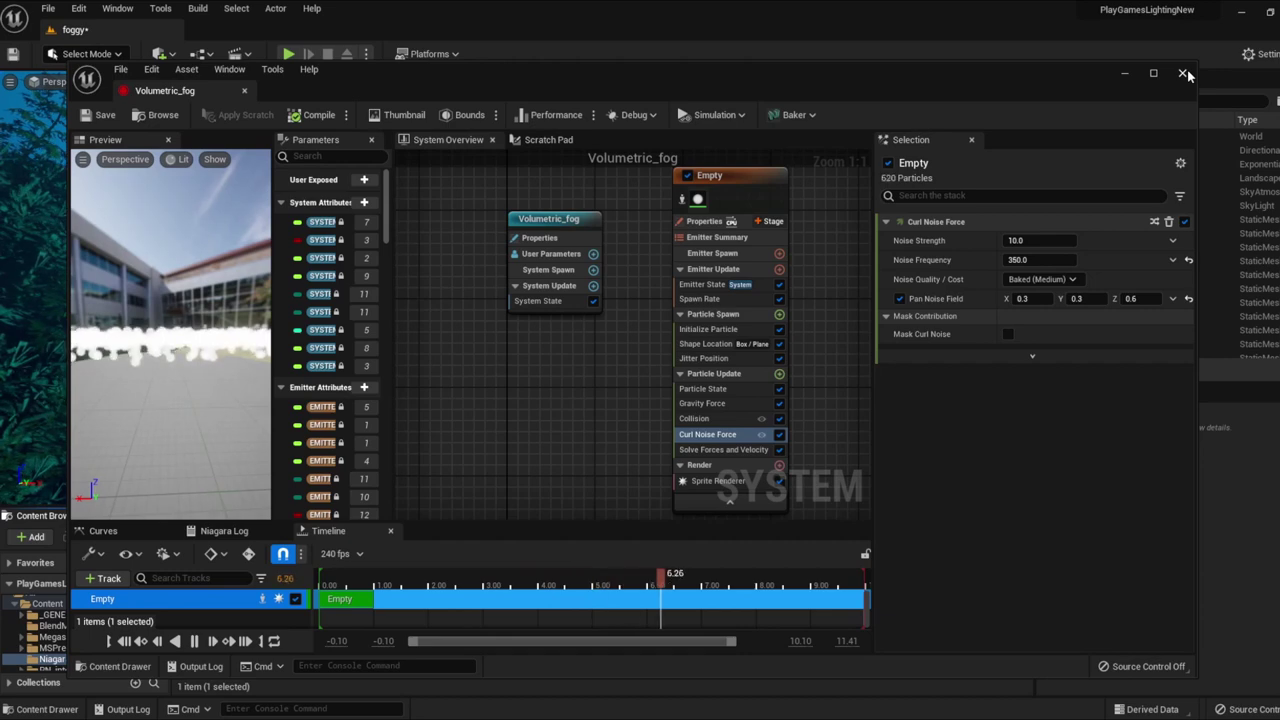
Create a material named volumetric_fog_mat in the NiagaraFog folder and open it for editing
click(1124, 75)
click(296, 612)
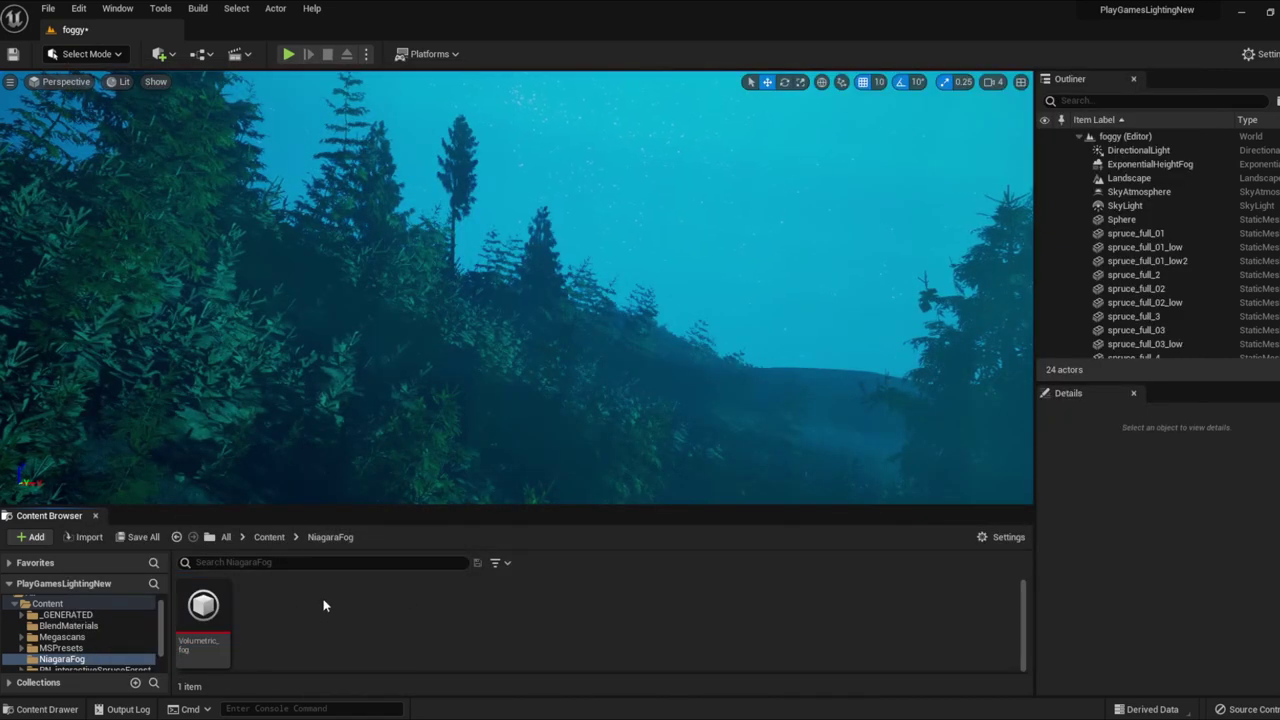
right_click(294, 613)
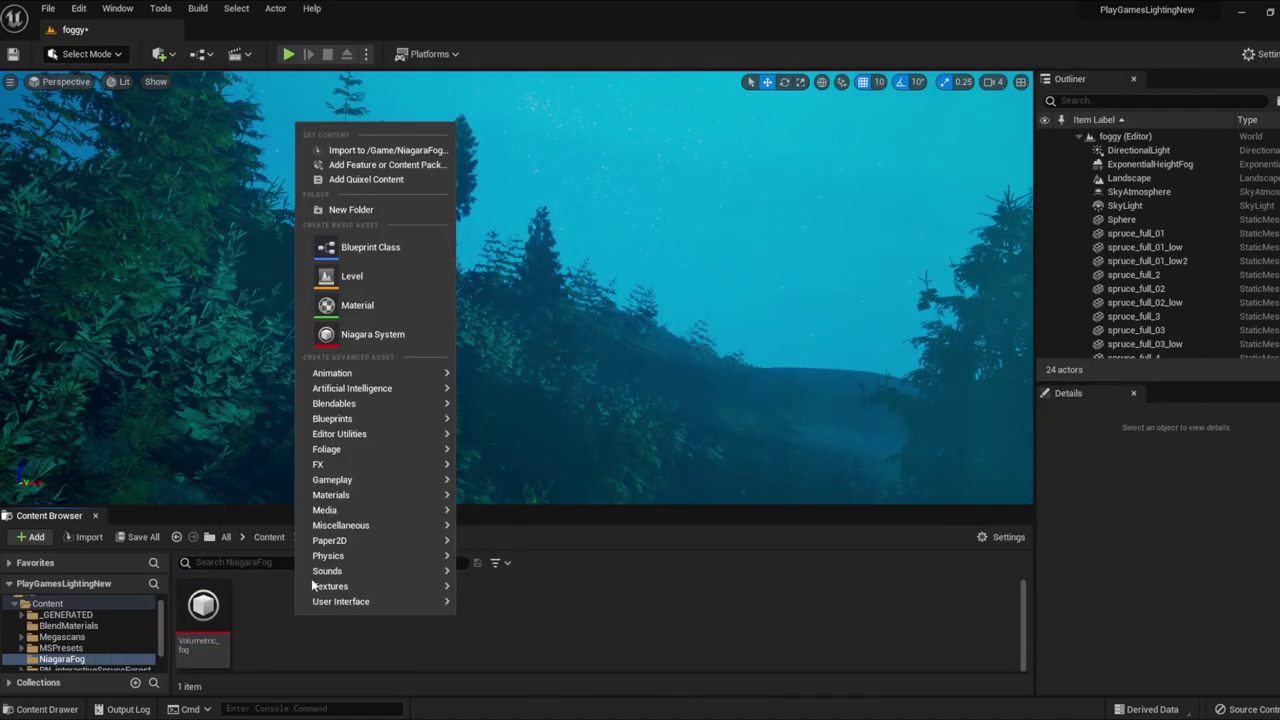
click(357, 305)
text(_fog_mat)
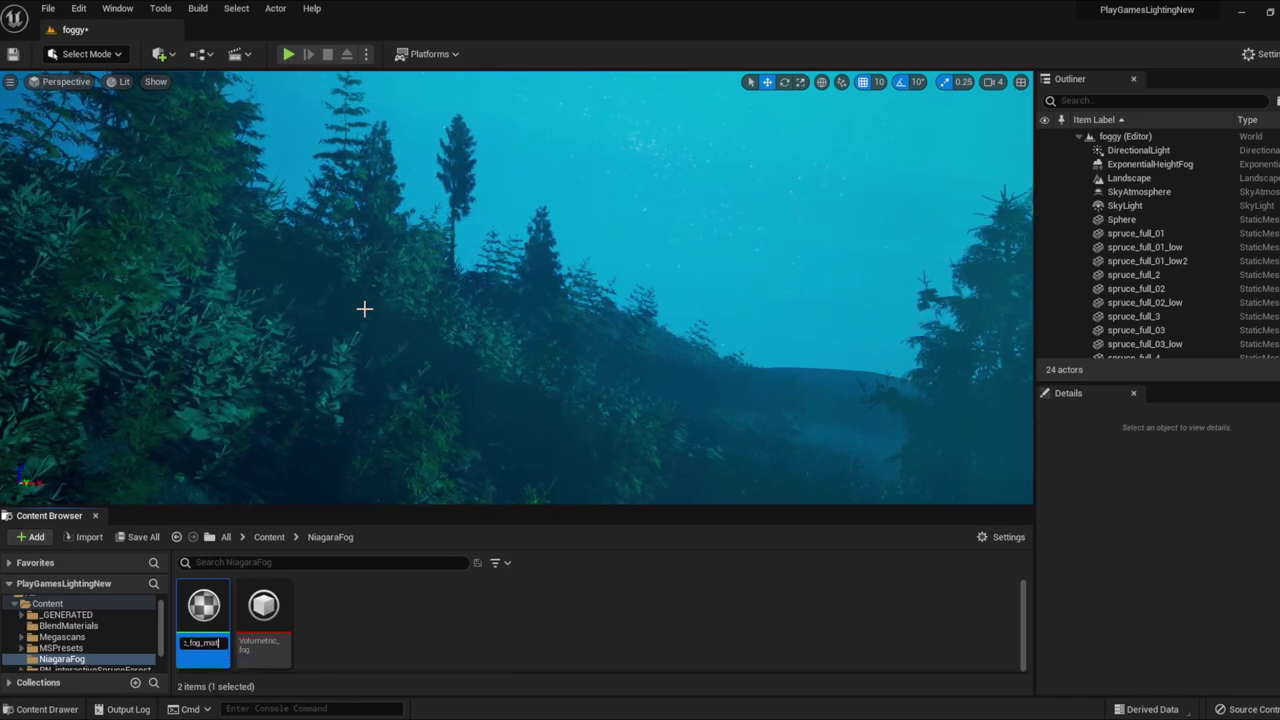
key(Return)
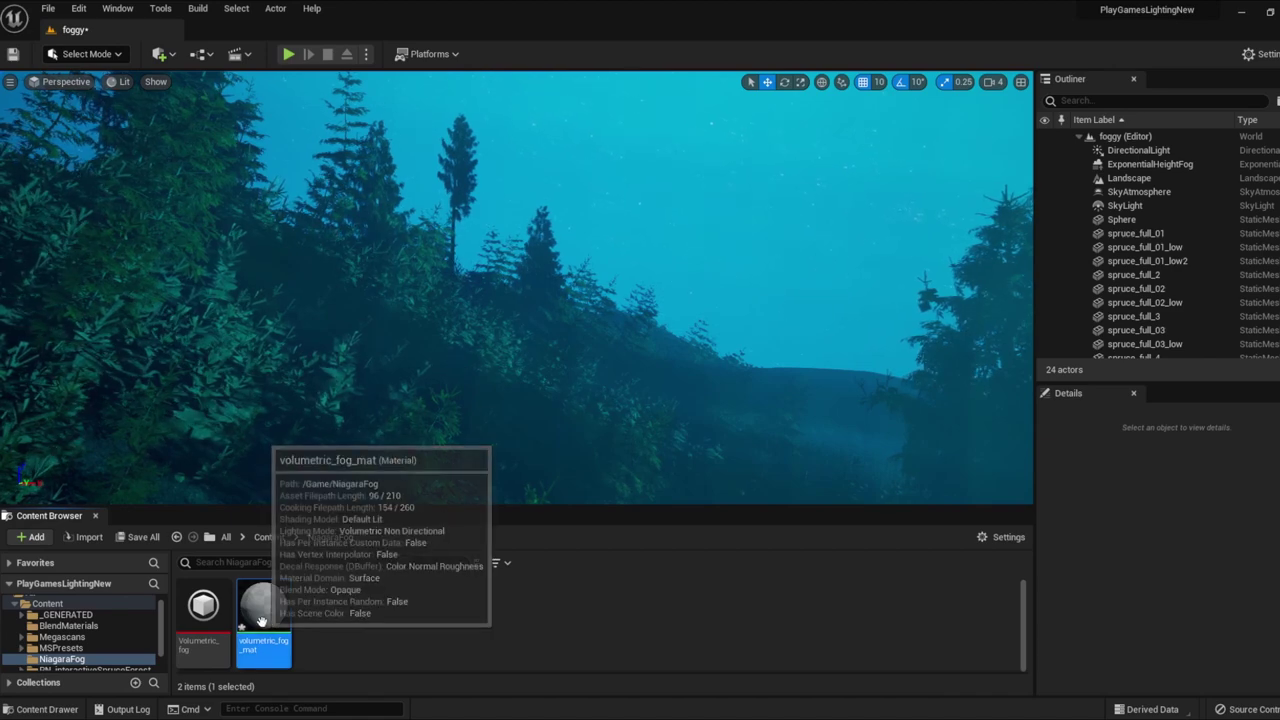
double_click(263, 612)
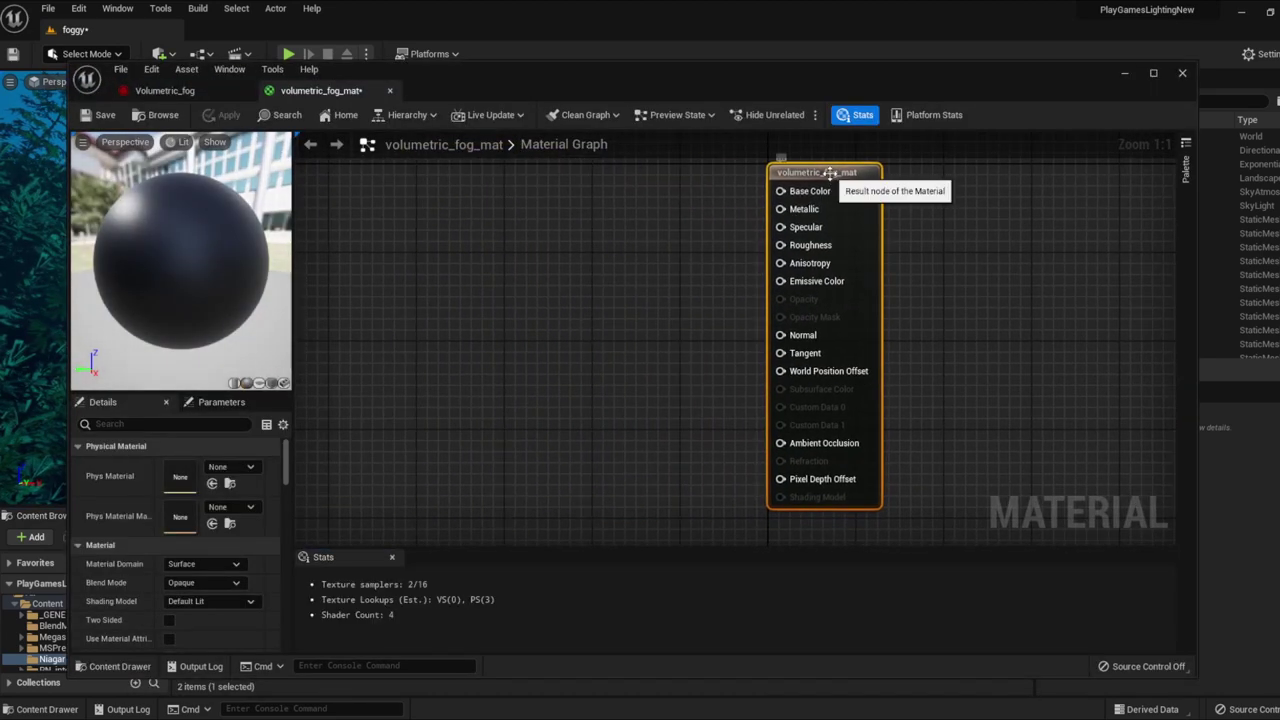
Set the material's domain to Volume and its blend mode to Additive
click(225, 565)
click(213, 617)
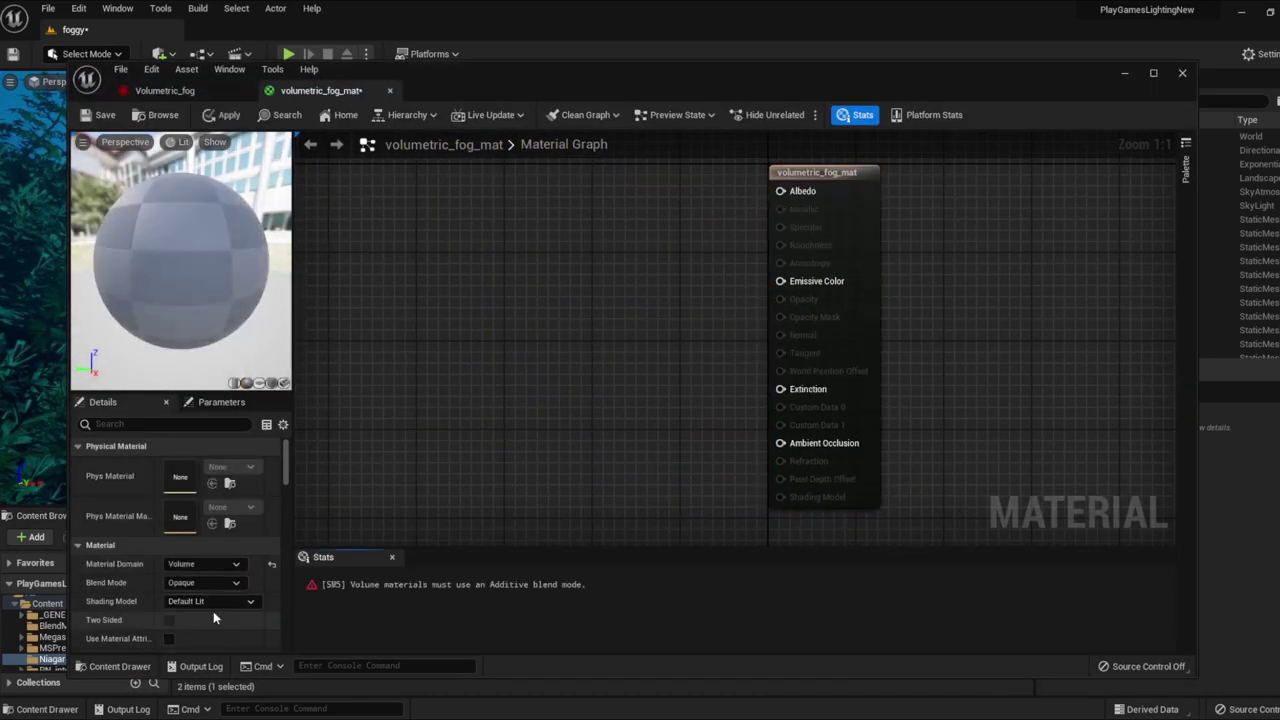
click(210, 583)
click(211, 635)
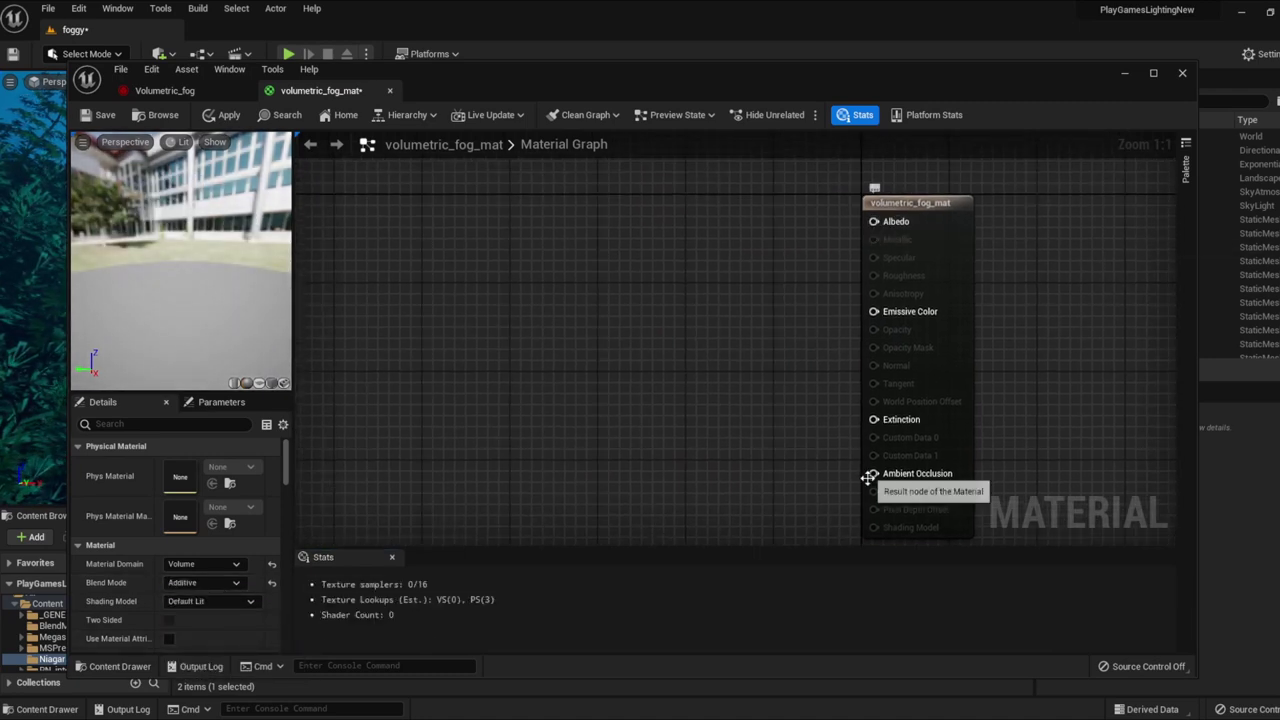
Add a Particle Color node and wire its RGB output into Albedo
right_click(547, 232)
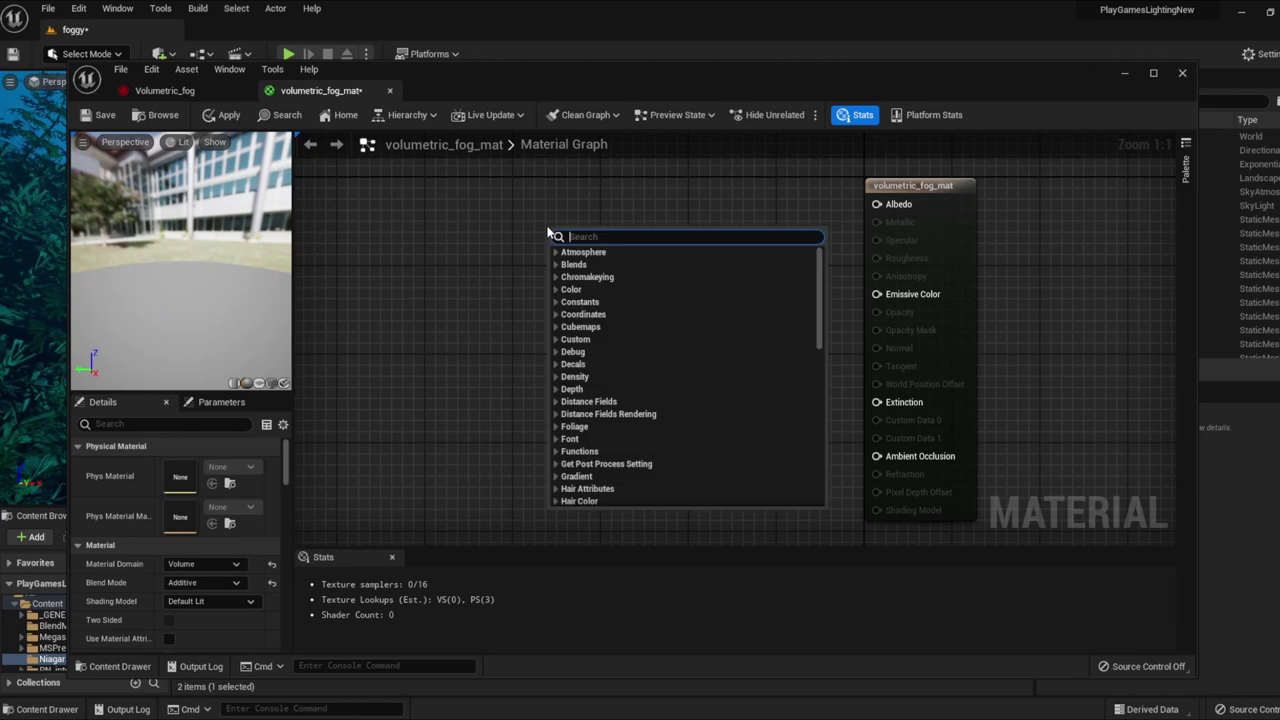
text(particle)
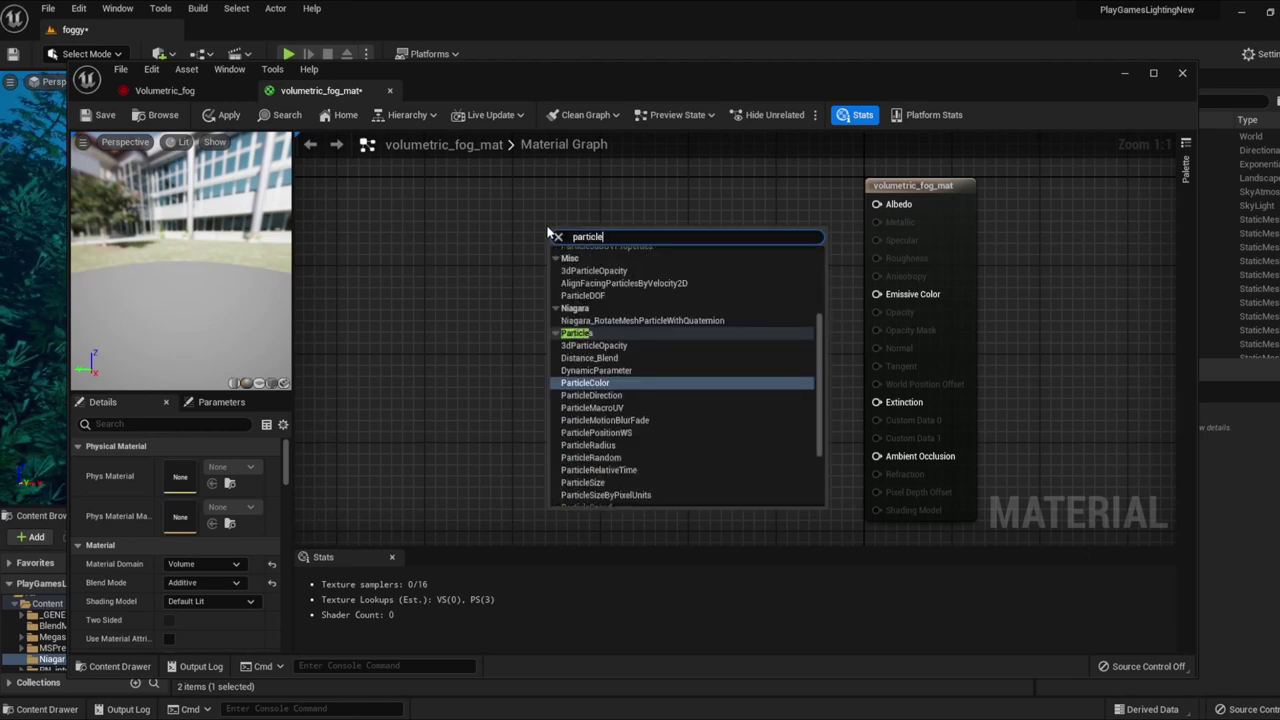
key(Return)
mouse_move(600, 335)
mouse_down()
mouse_move(602, 240)
mouse_move(869, 318)
mouse_move(905, 306)
mouse_up()
right_drag(591, 428, 703, 331)
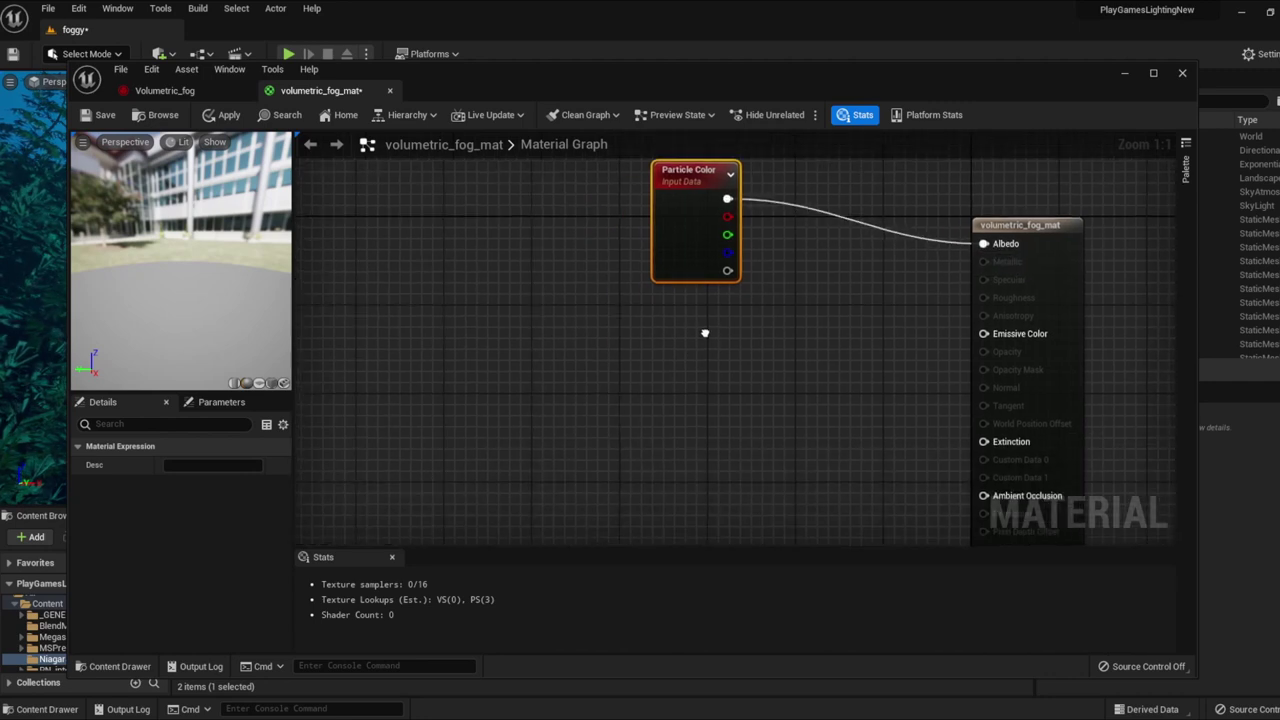
Add Absolute World Position and Particle Position nodes stacked on the left of the graph
right_click(609, 374)
text(wo)
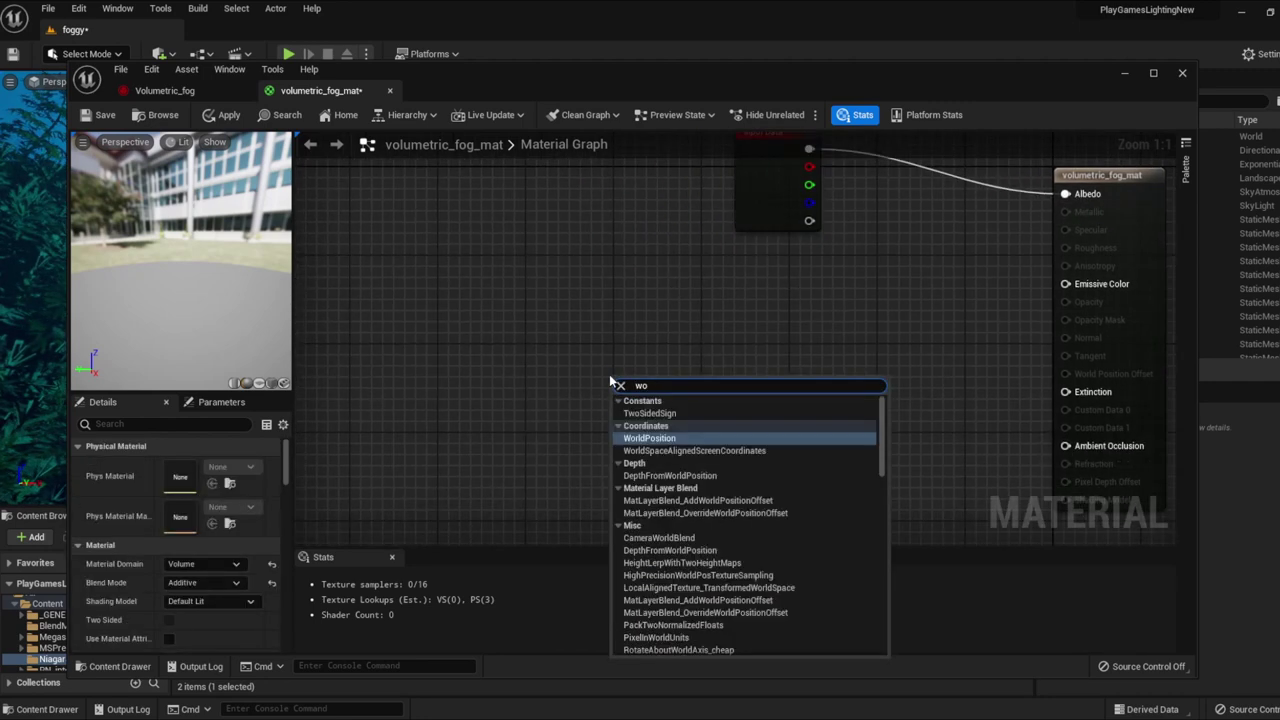
text(rld pos)
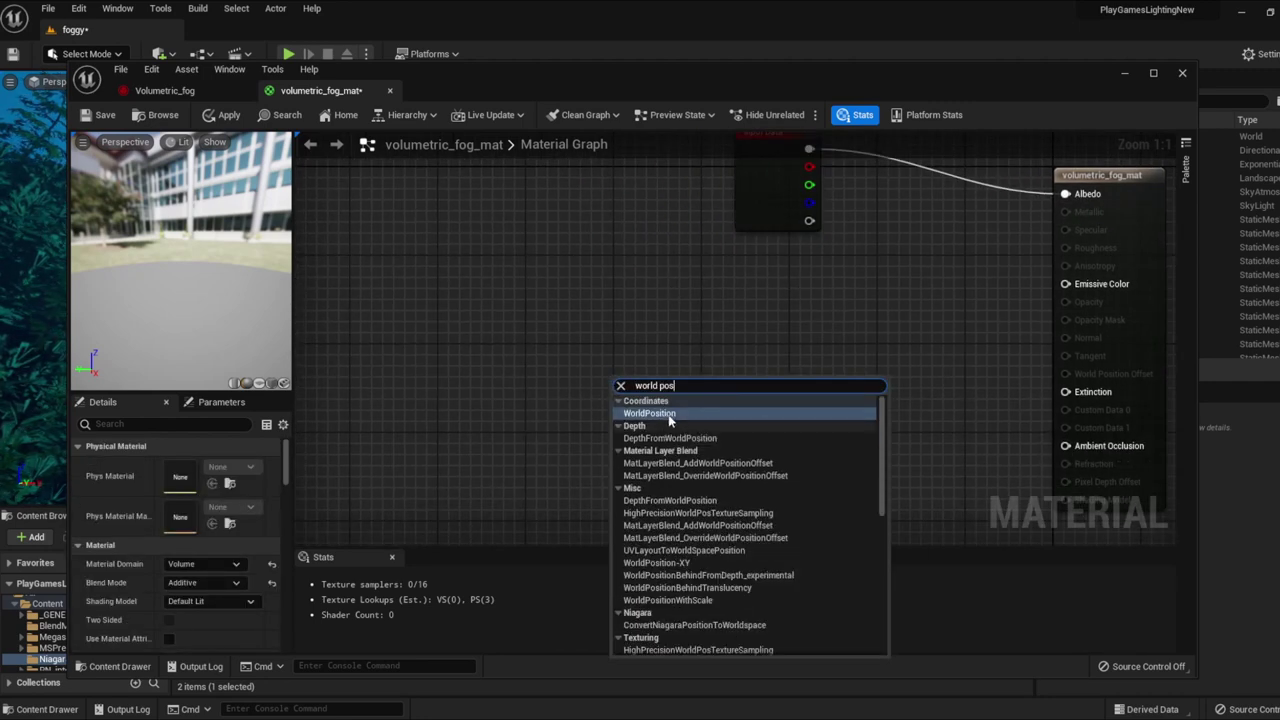
click(669, 414)
drag(669, 414, 464, 378)
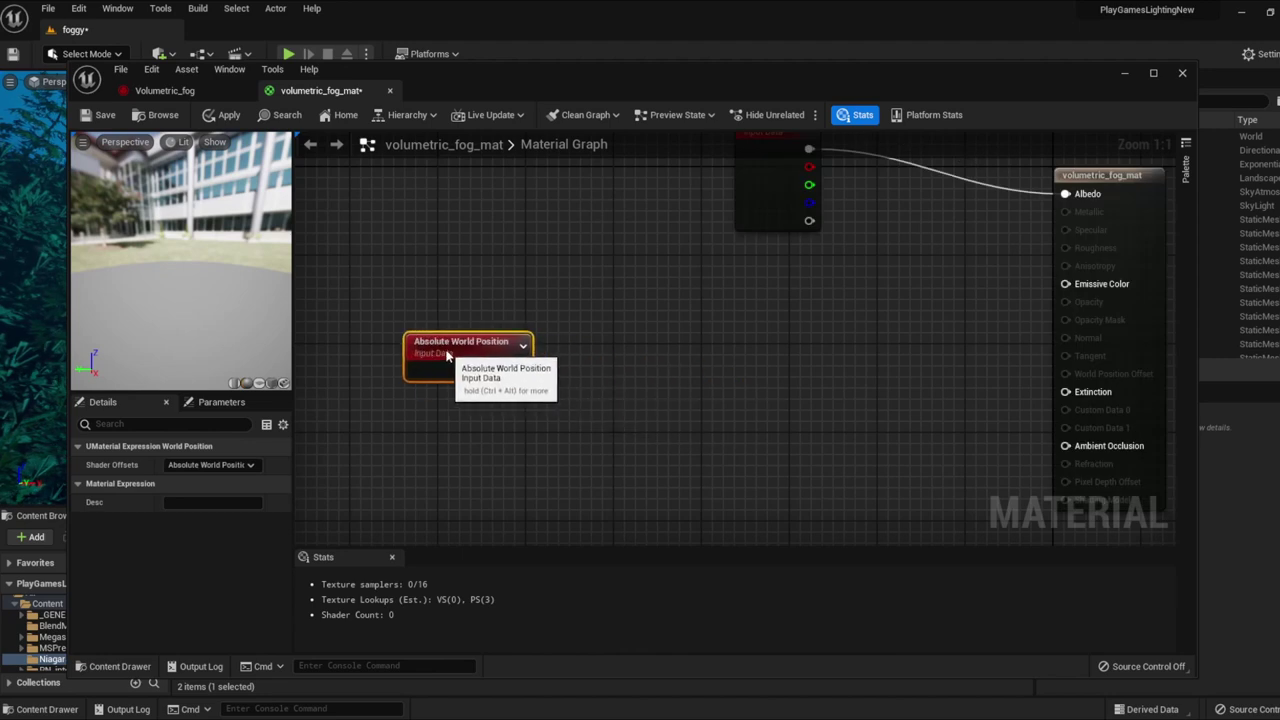
right_click(586, 400)
text(parti)
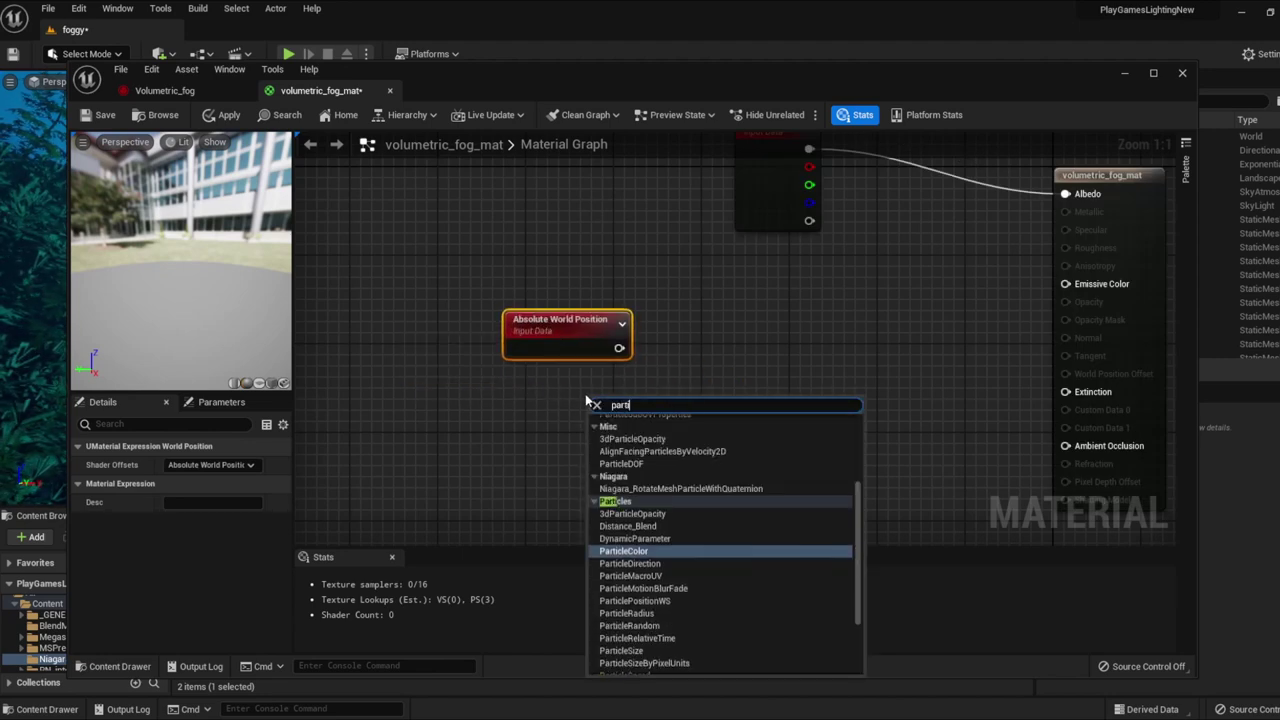
click(687, 601)
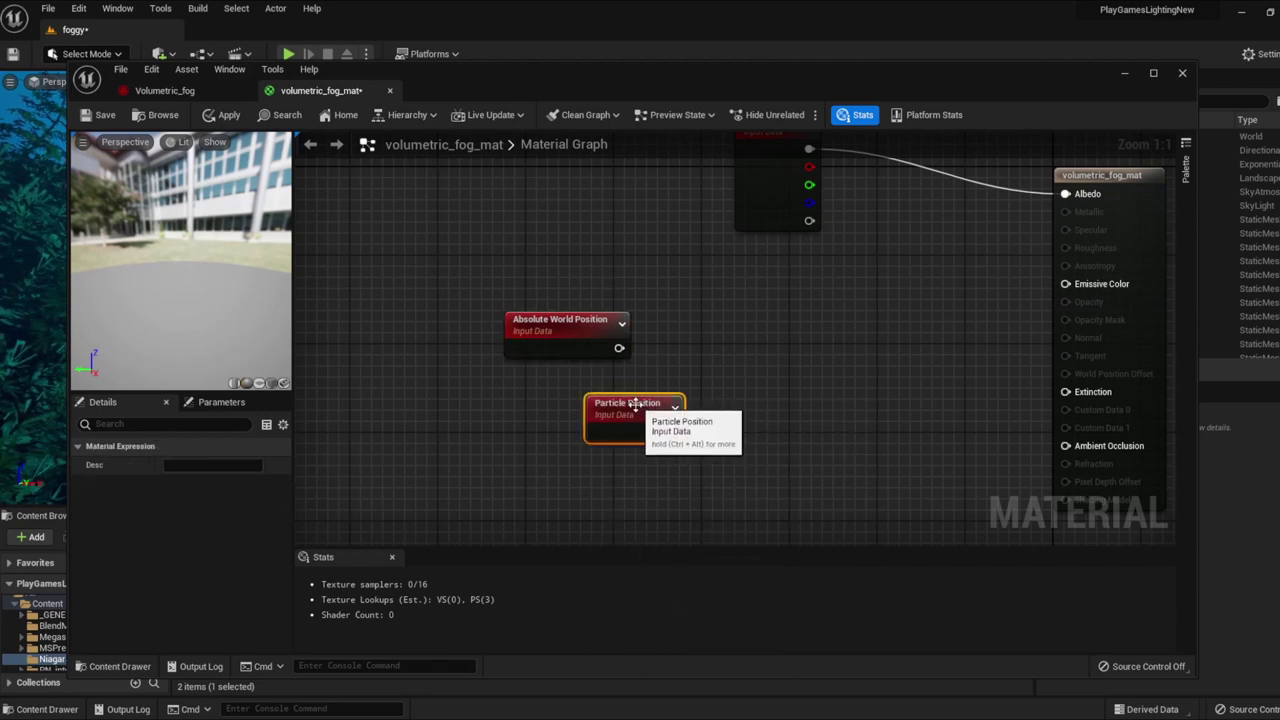
drag(652, 420, 585, 416)
Add a Particle Radius node below Particle Position, then search for a SphereMask node
right_click(658, 440)
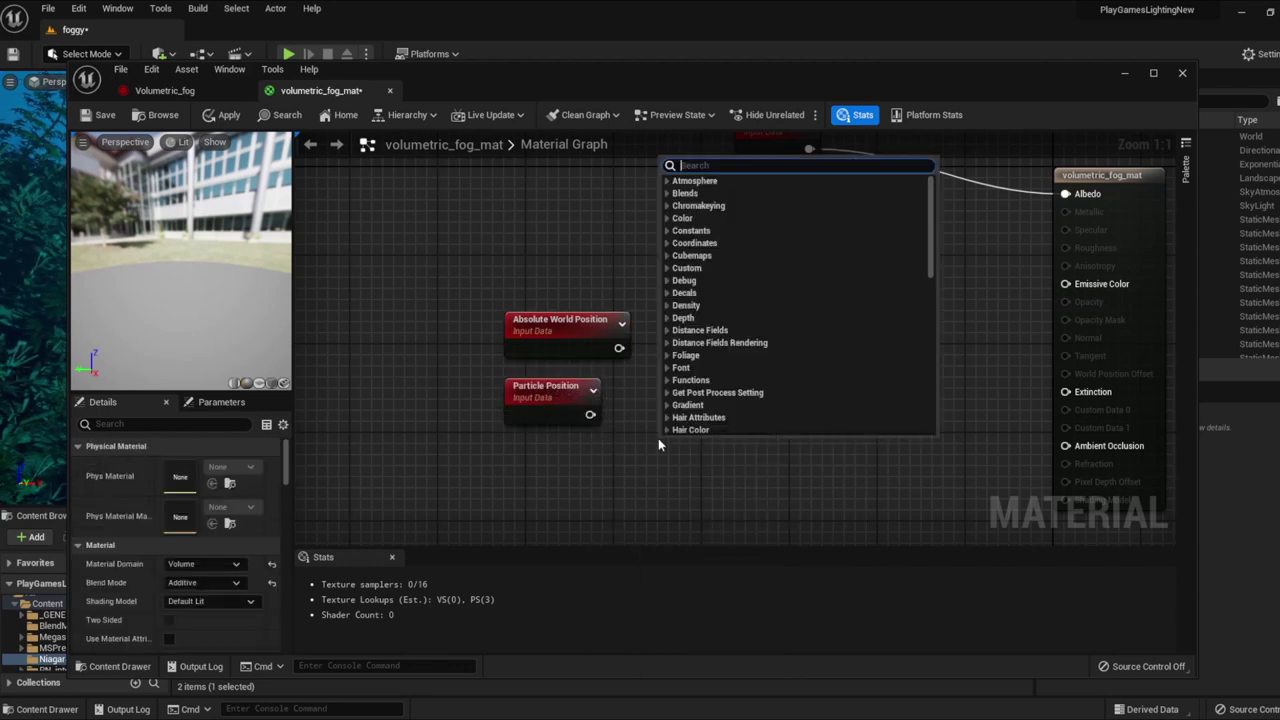
text(particle)
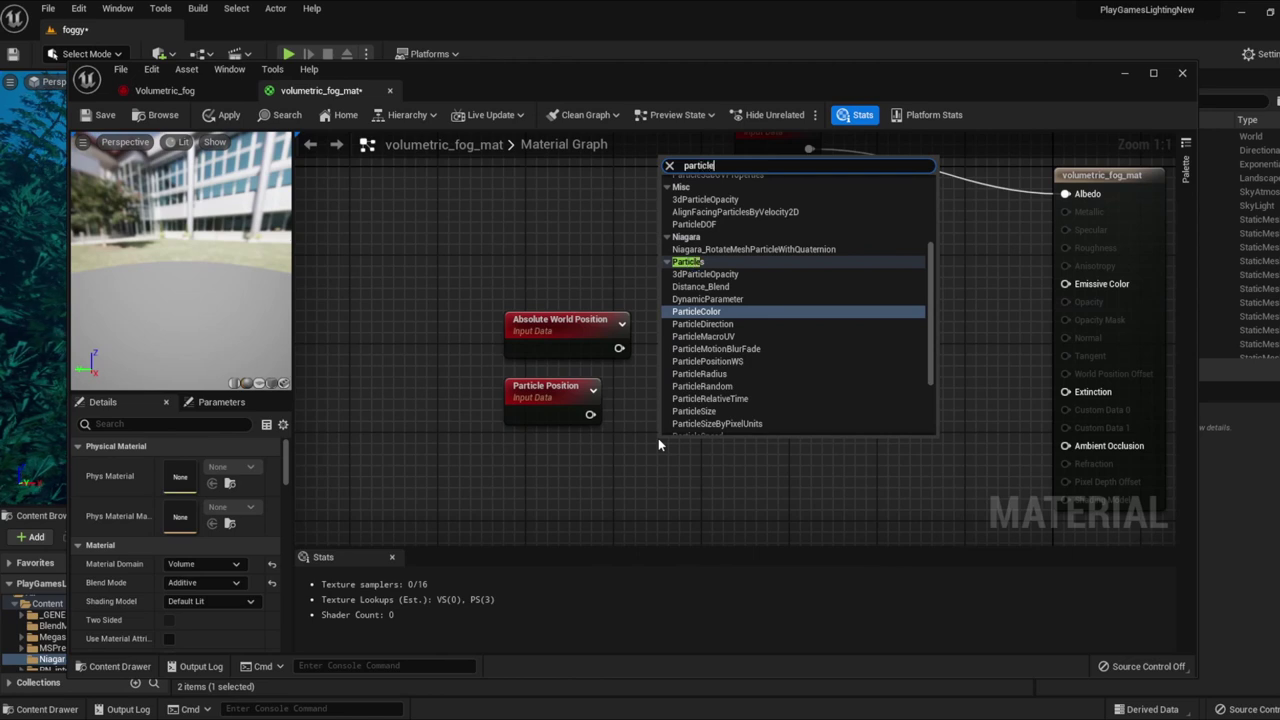
text(sra)
key(BackSpace)
key(BackSpace)
key(BackSpace)
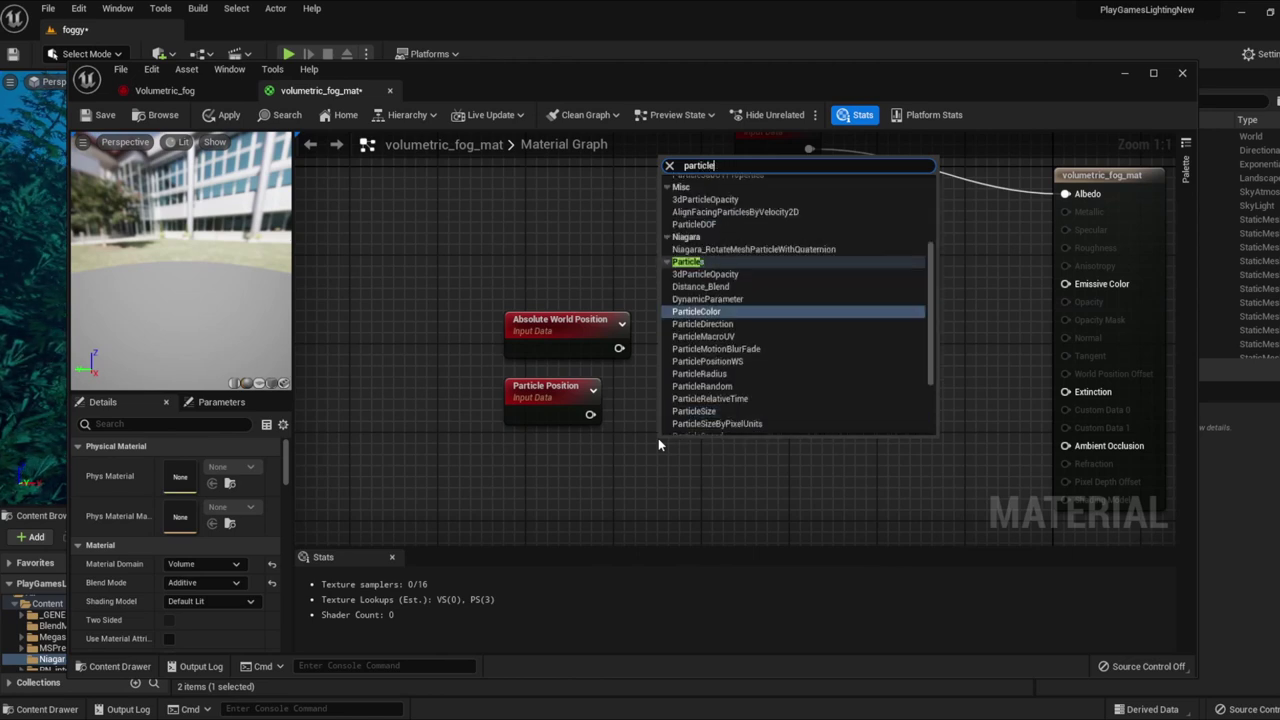
text(r)
key(Down)
key(Return)
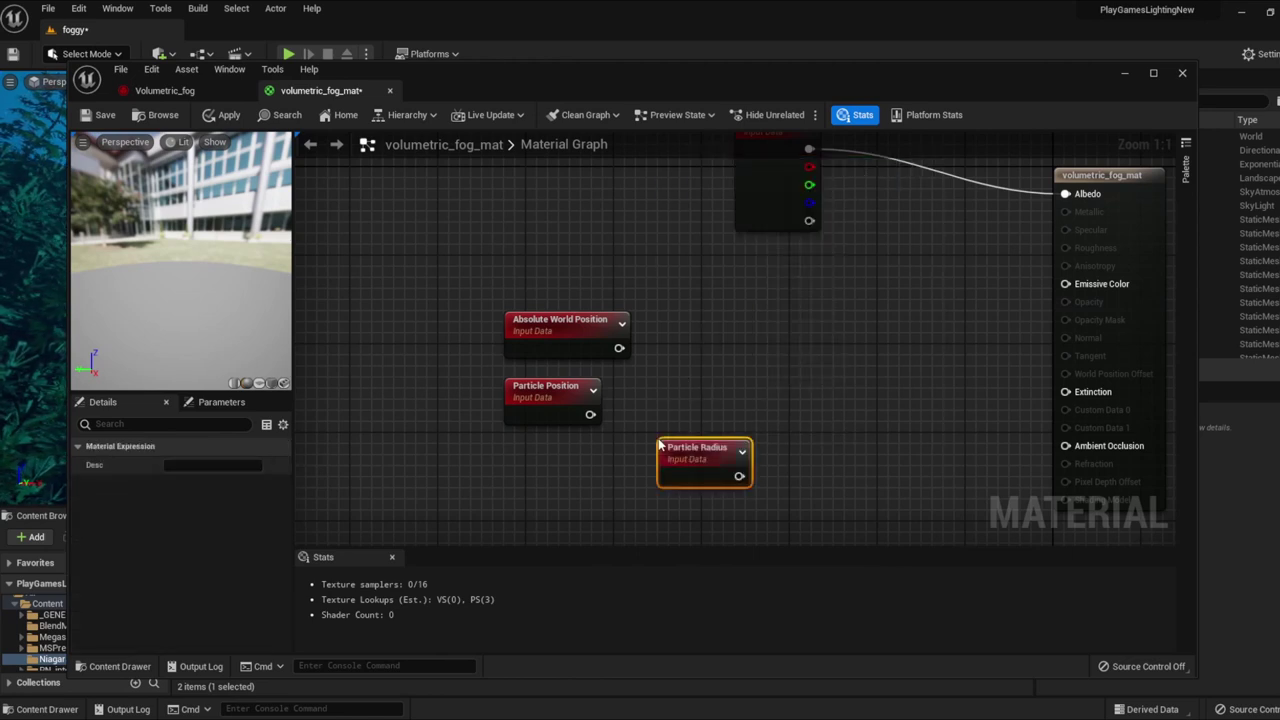
drag(687, 447, 533, 452)
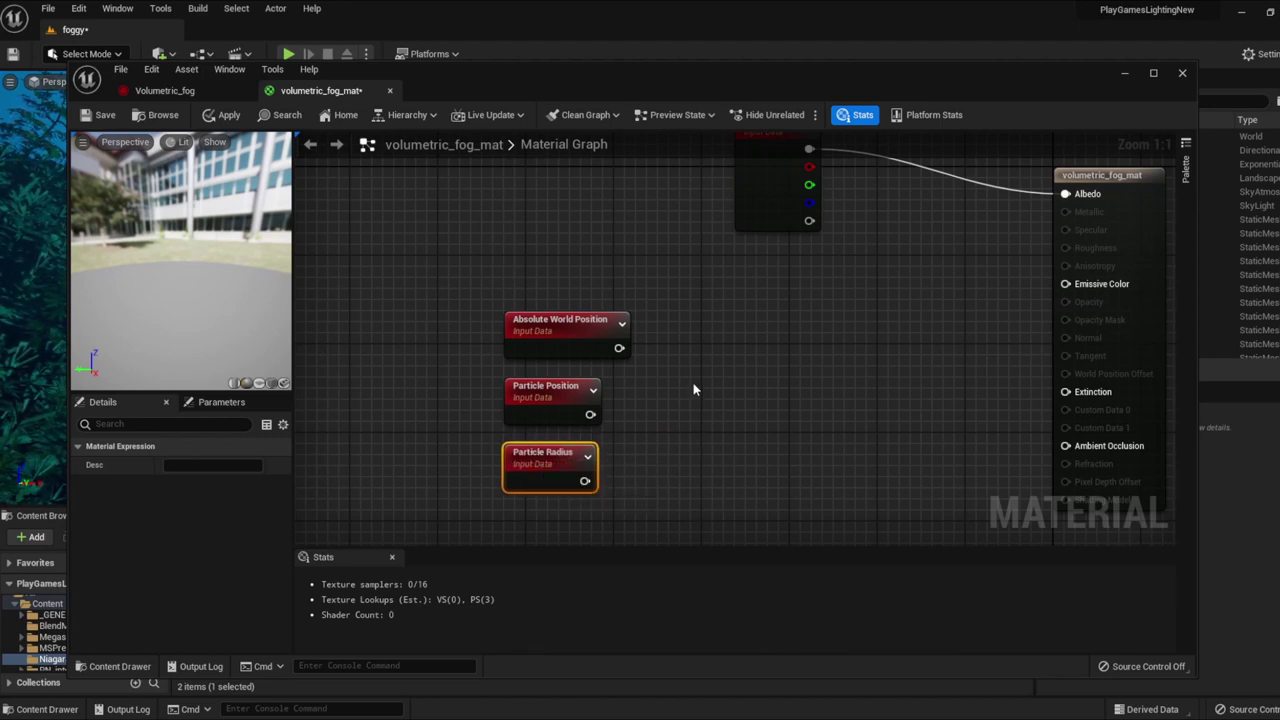
right_drag(692, 381, 733, 406)
click(587, 458)
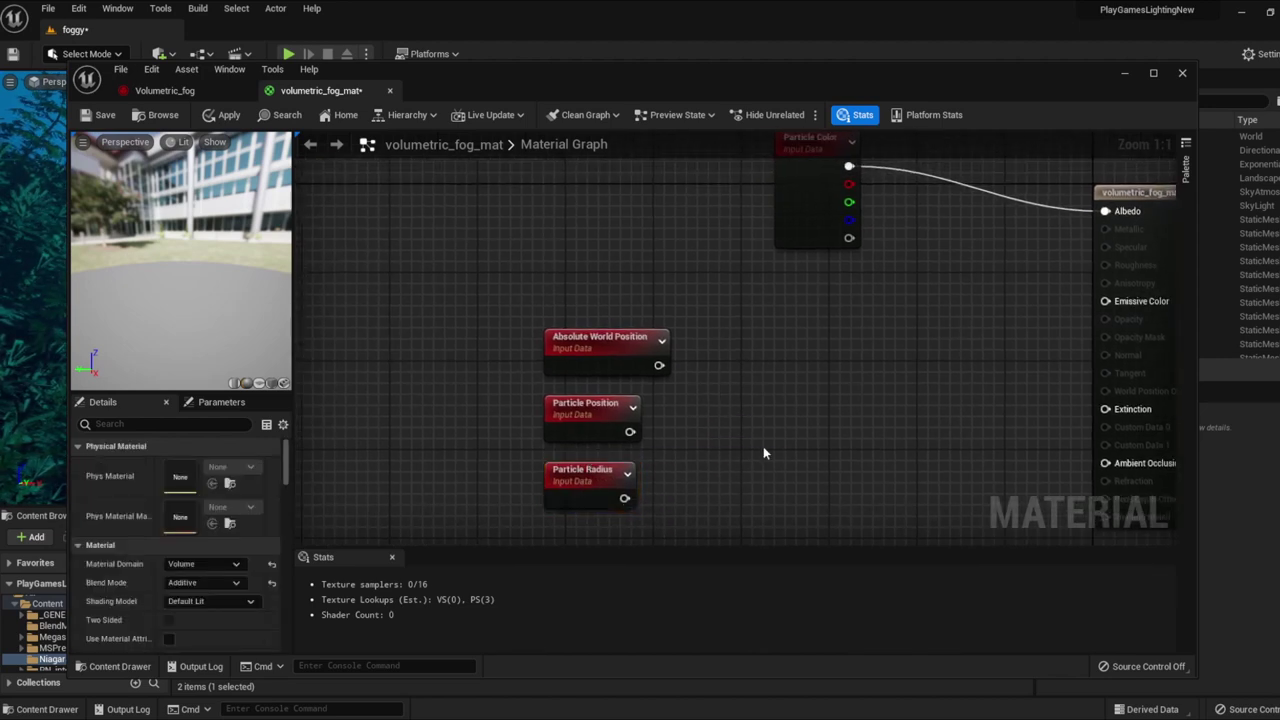
right_click(805, 365)
text(here)
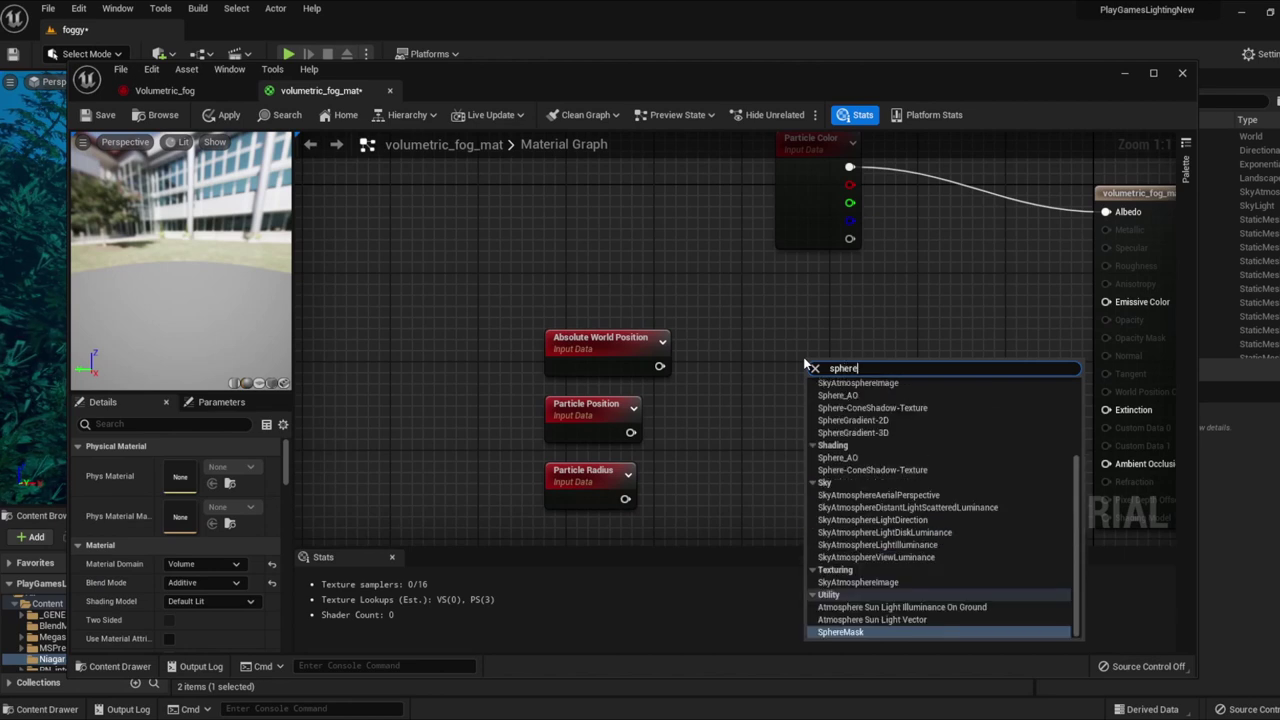
text(mask\)
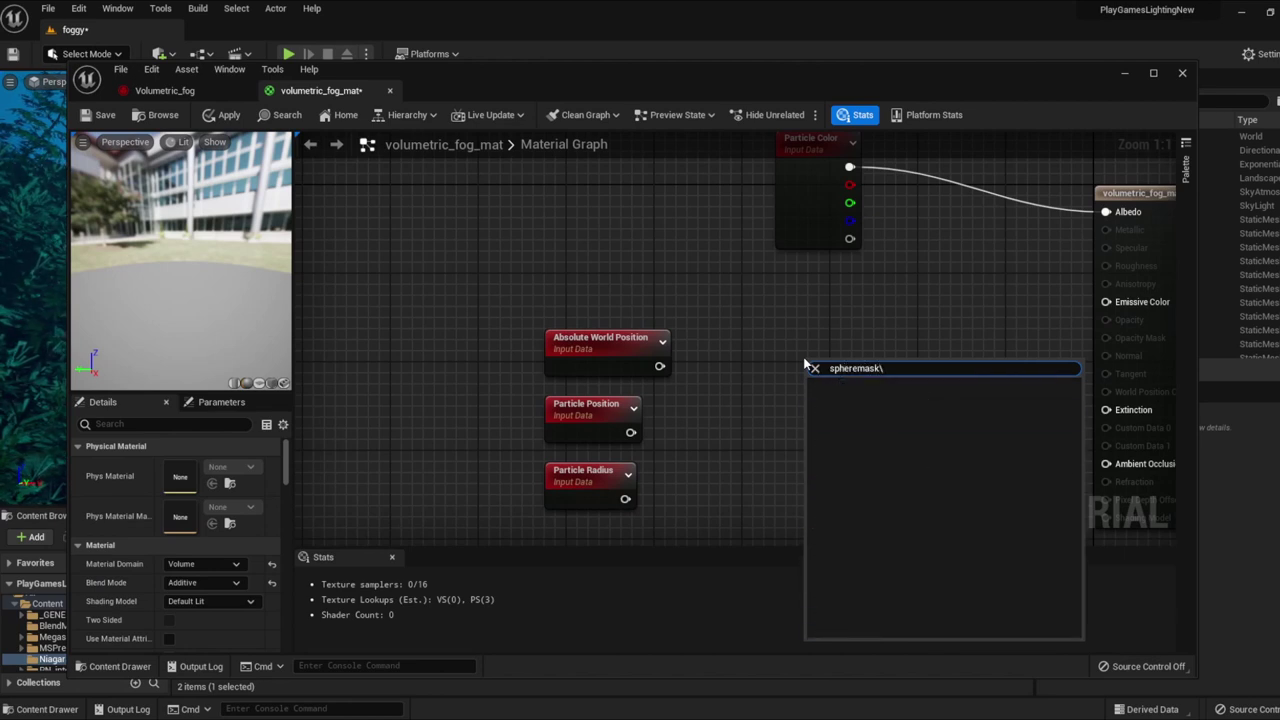
Add a SphereMask fed by Absolute World Position (A), Particle Position (B) and Particle Radius (Radius)
key(BackSpace)
key(Return)
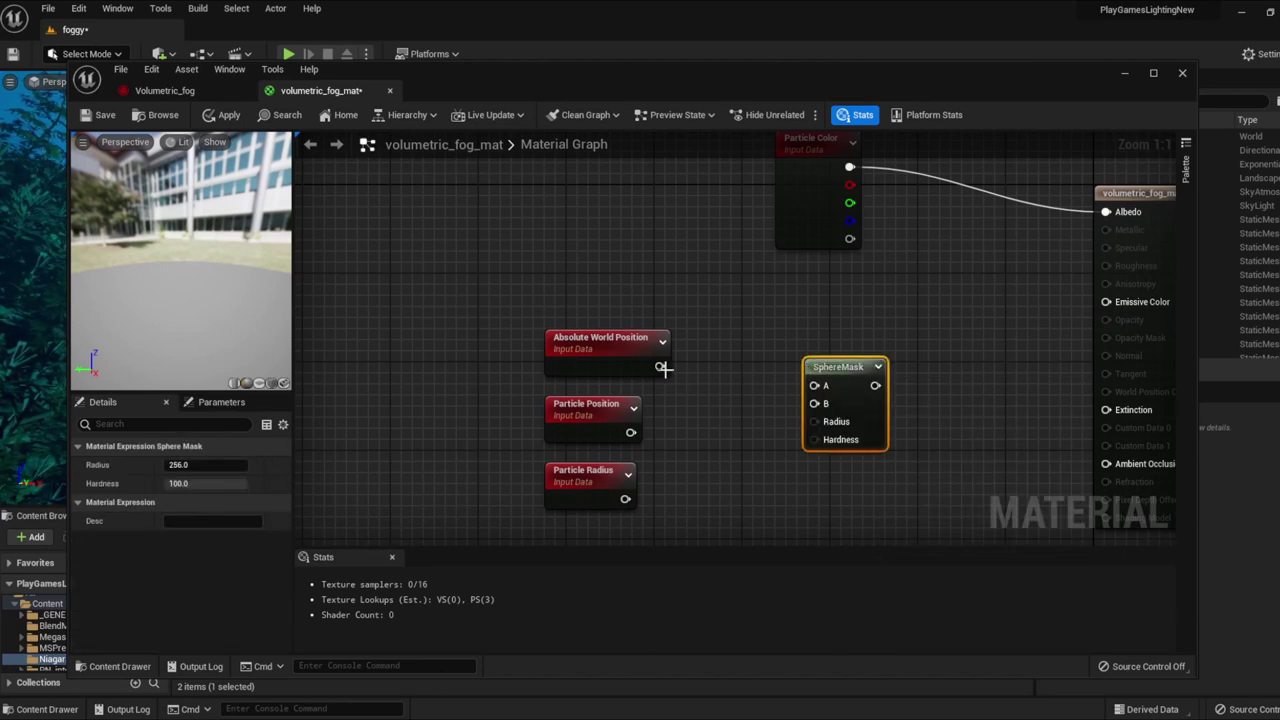
drag(661, 368, 815, 386)
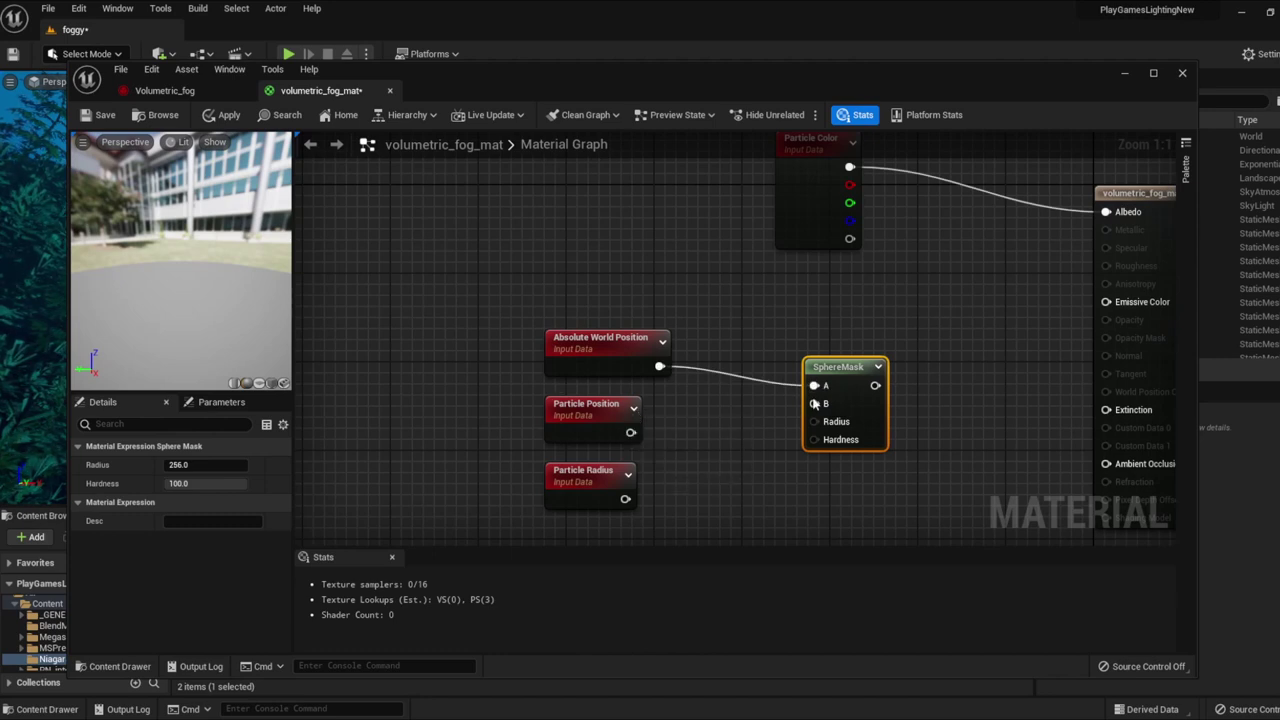
drag(630, 432, 815, 403)
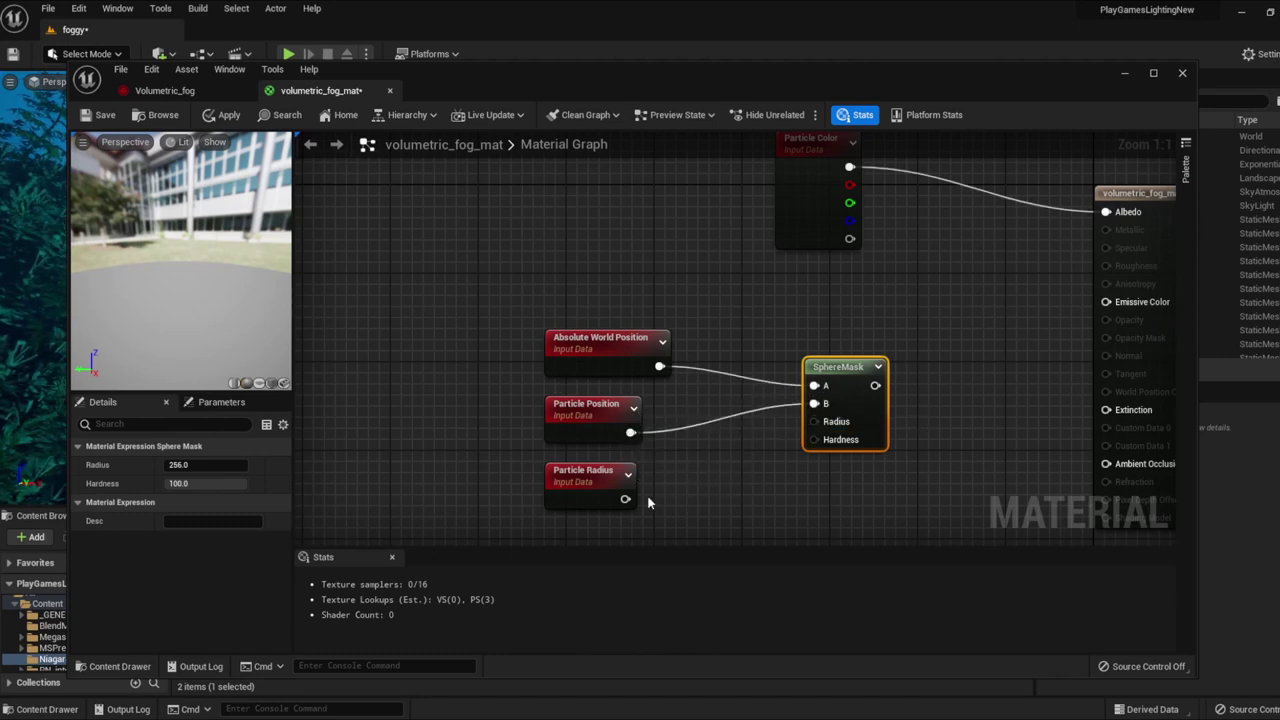
drag(625, 499, 815, 421)
Move the three input nodes up to tidy the graph
drag(595, 344, 605, 287)
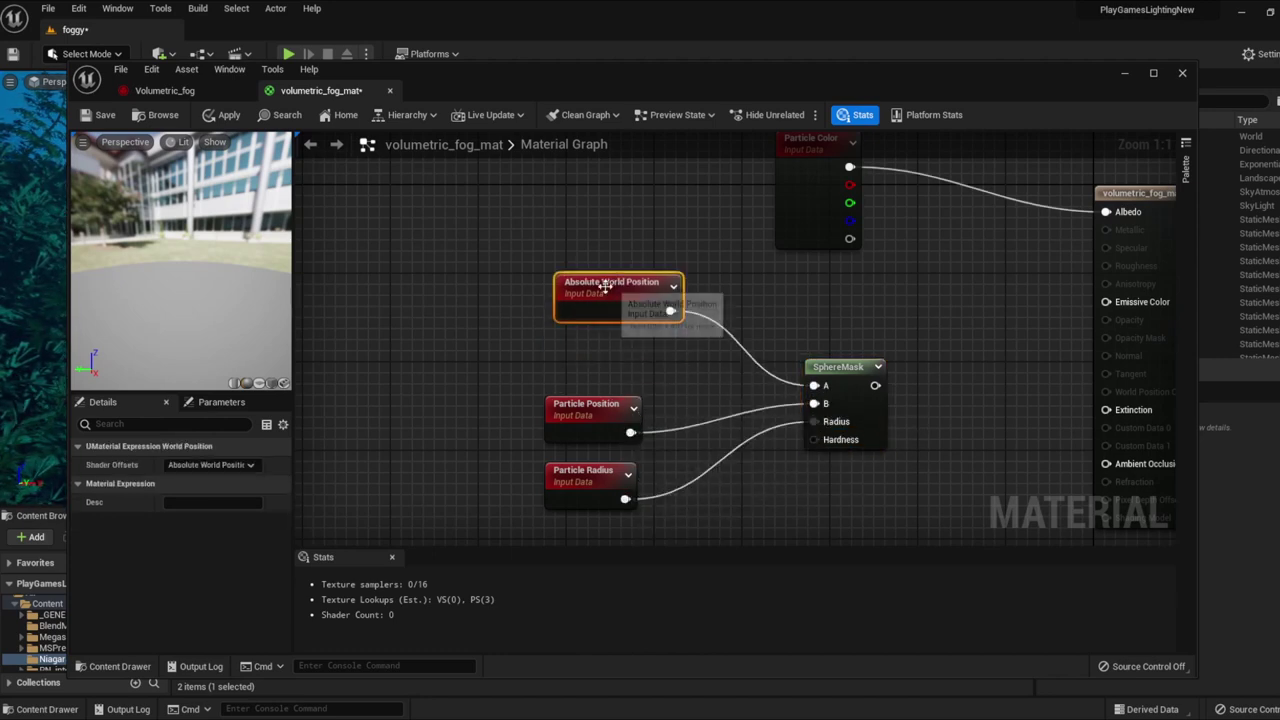
drag(590, 404, 600, 349)
drag(585, 473, 596, 417)
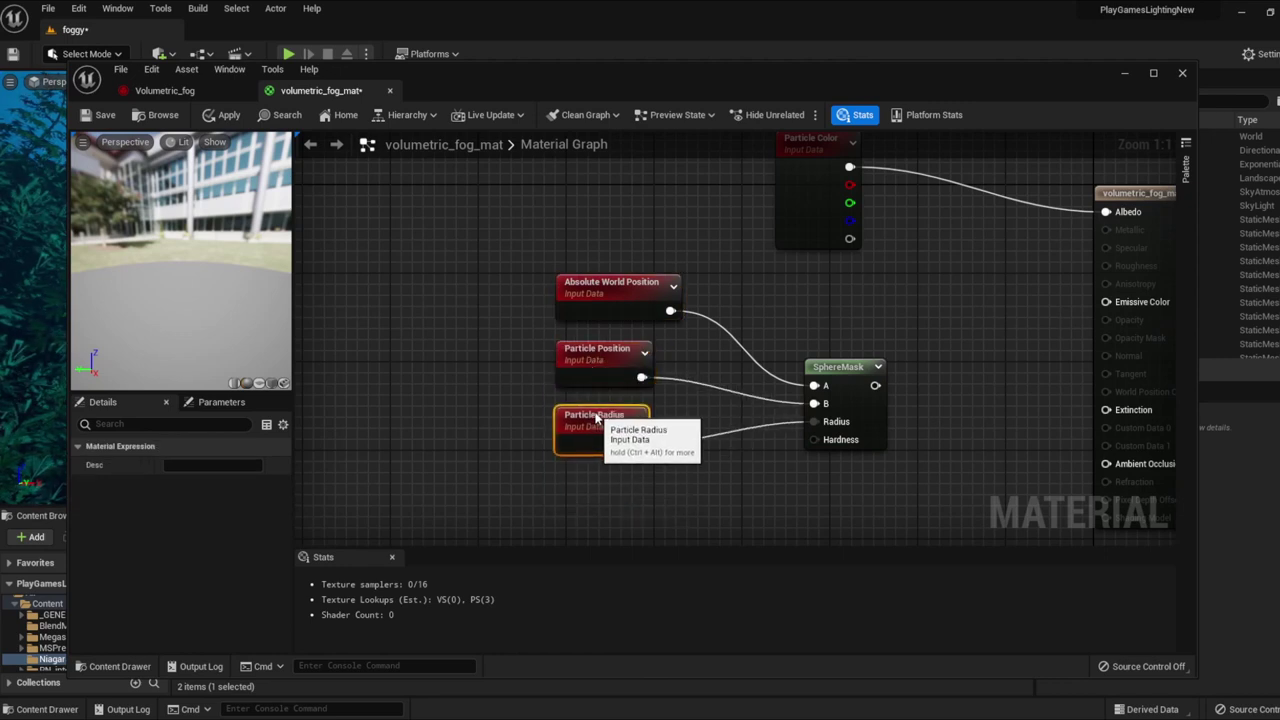
click(690, 486)
right_drag(695, 487, 708, 470)
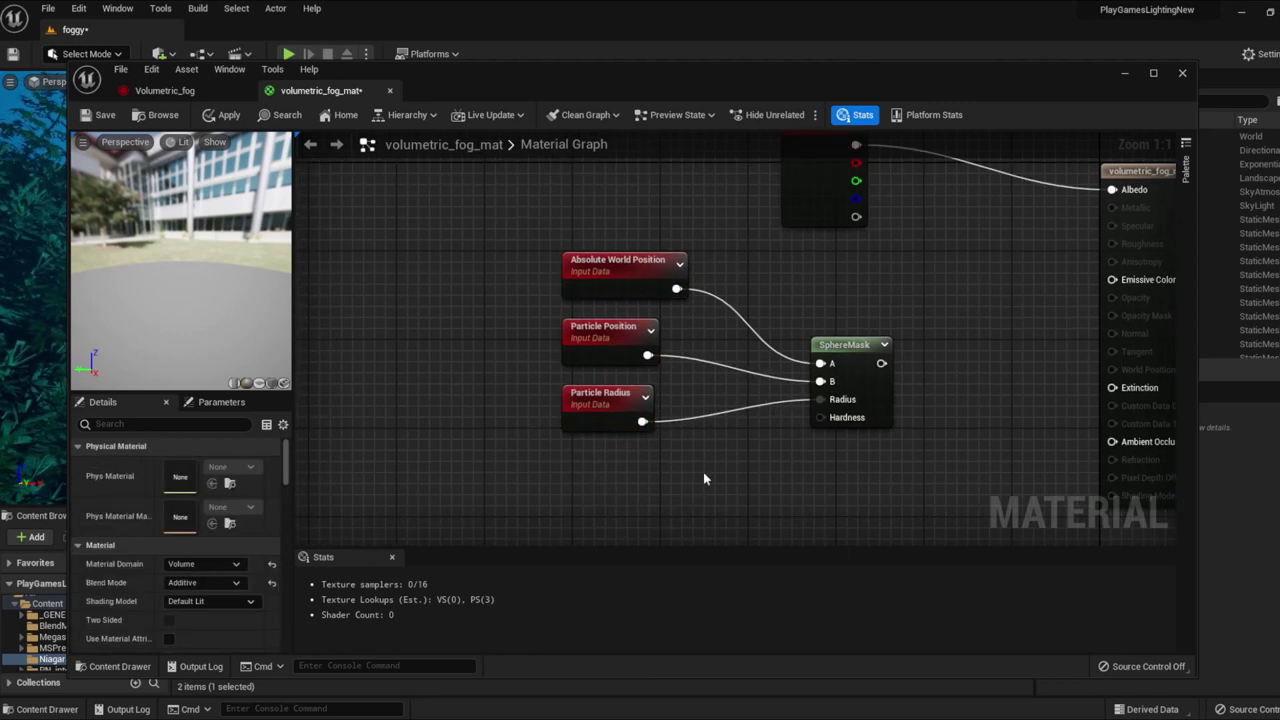
Wire a 0.3 constant into SphereMask Hardness and add a second constant node
click(632, 478)
drag(640, 485, 641, 472)
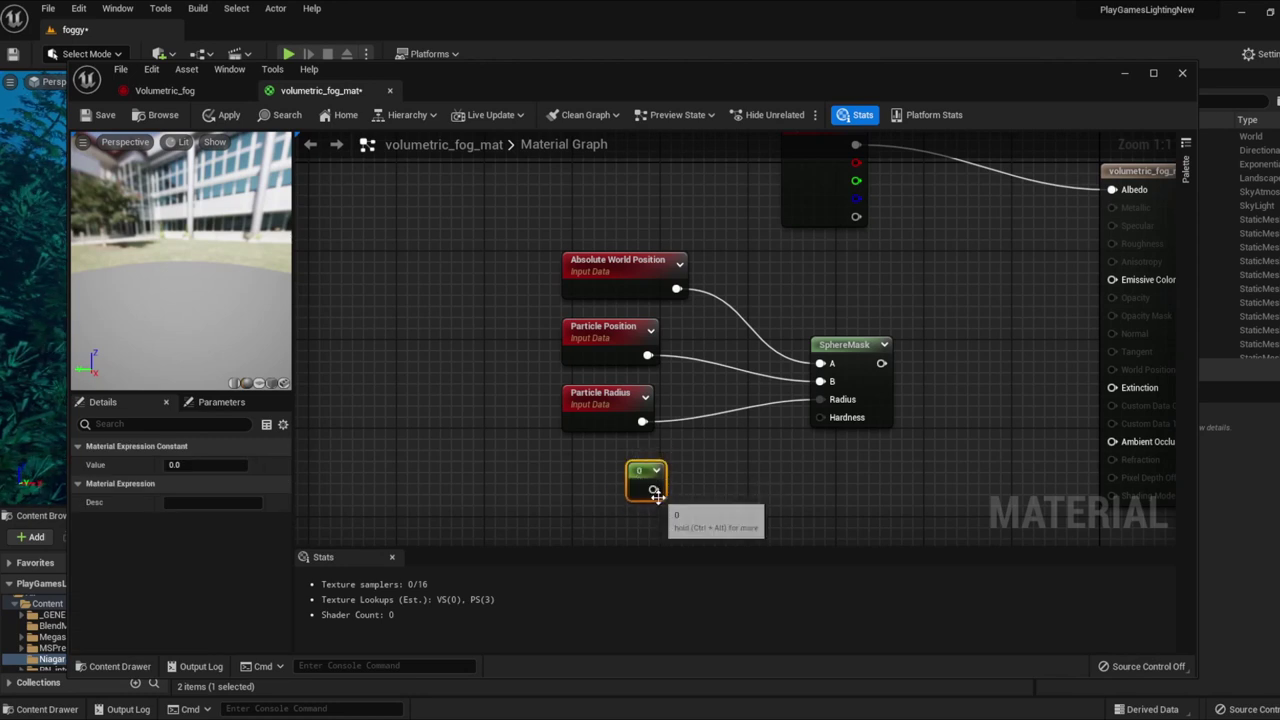
drag(654, 490, 821, 417)
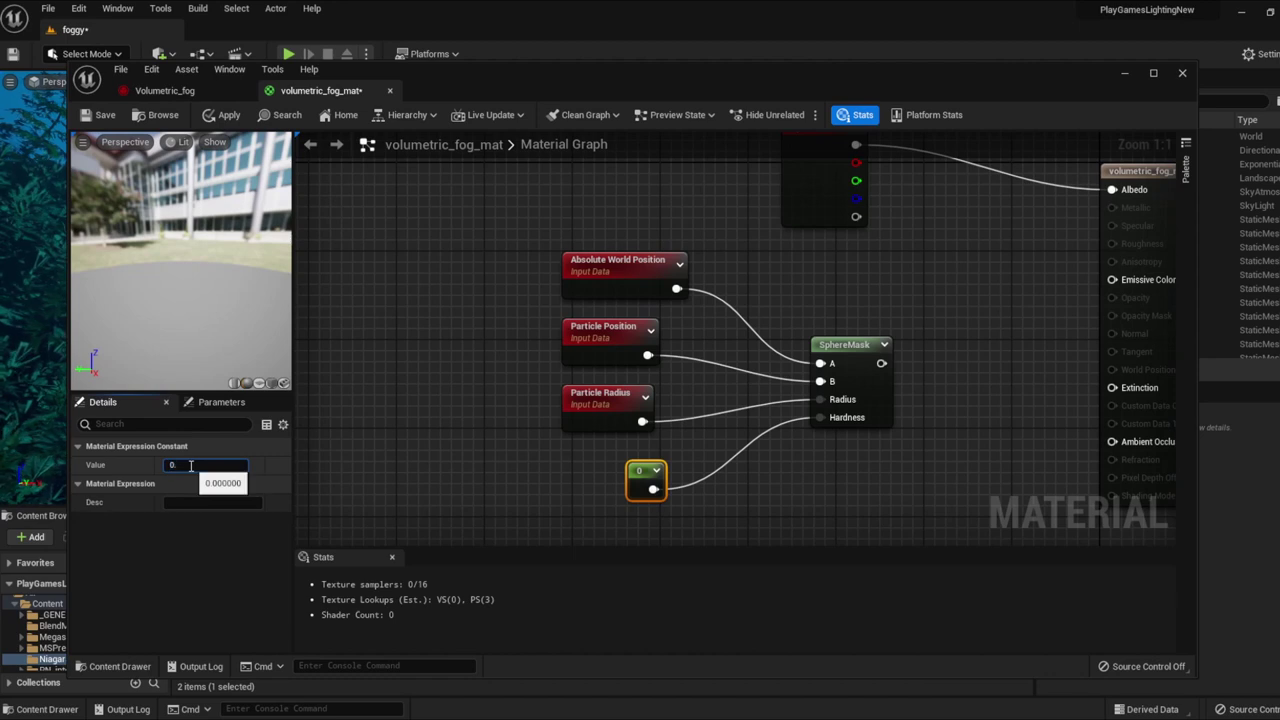
click(244, 468)
text(3)
click(776, 512)
right_drag(776, 512, 669, 463)
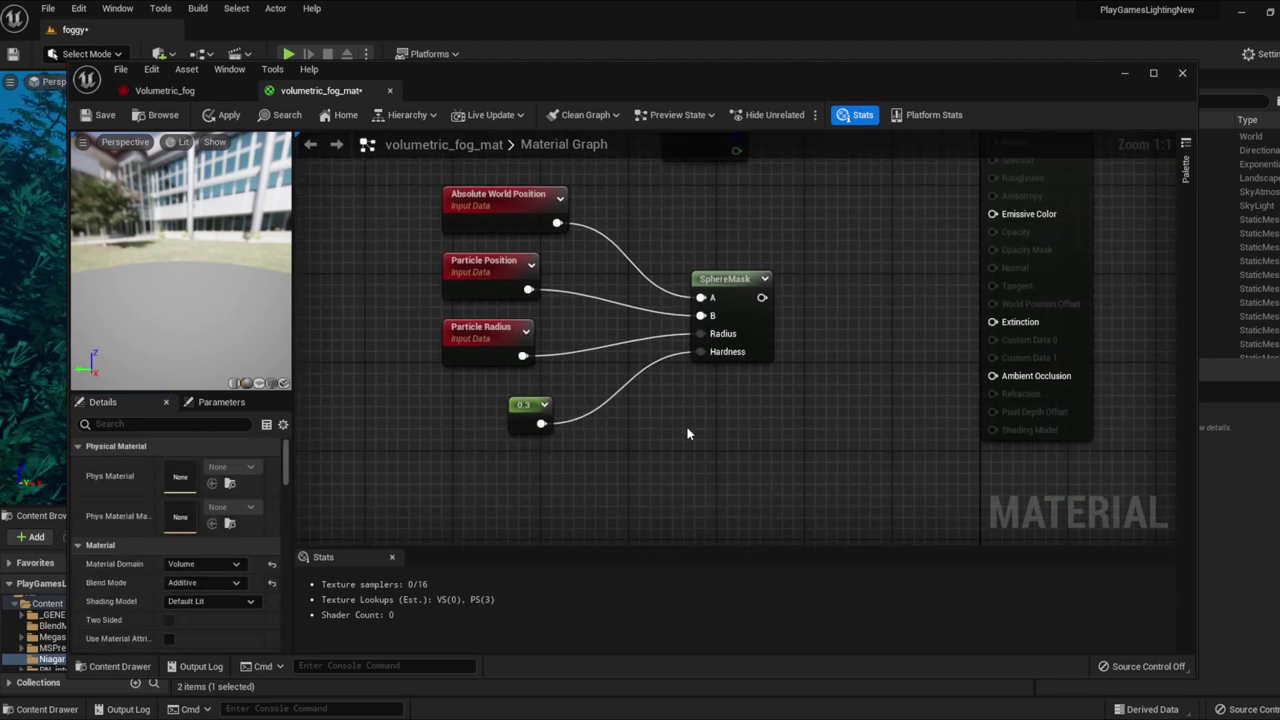
click(686, 425)
mouse_move(686, 428)
mouse_down()
mouse_move(610, 452)
mouse_move(833, 372)
mouse_up()
Add a Multiply node taking the SphereMask output as A and the constant as B
click(671, 419)
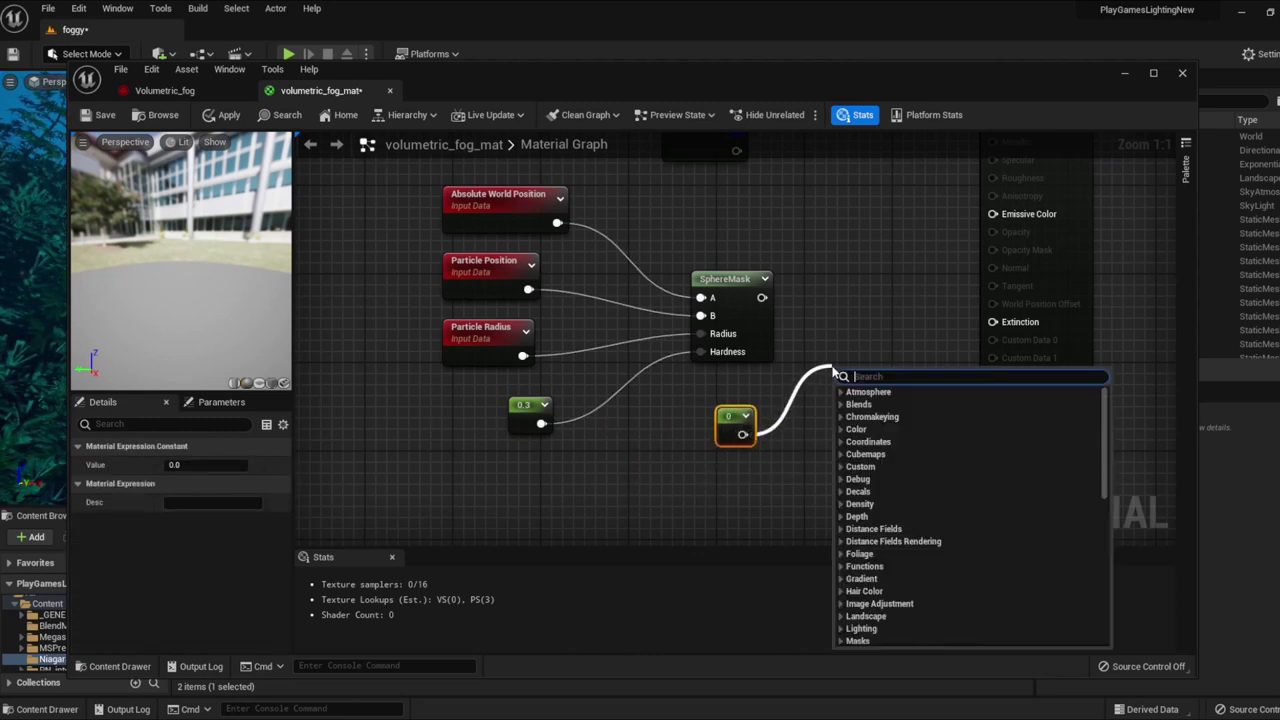
text(mul)
click(858, 478)
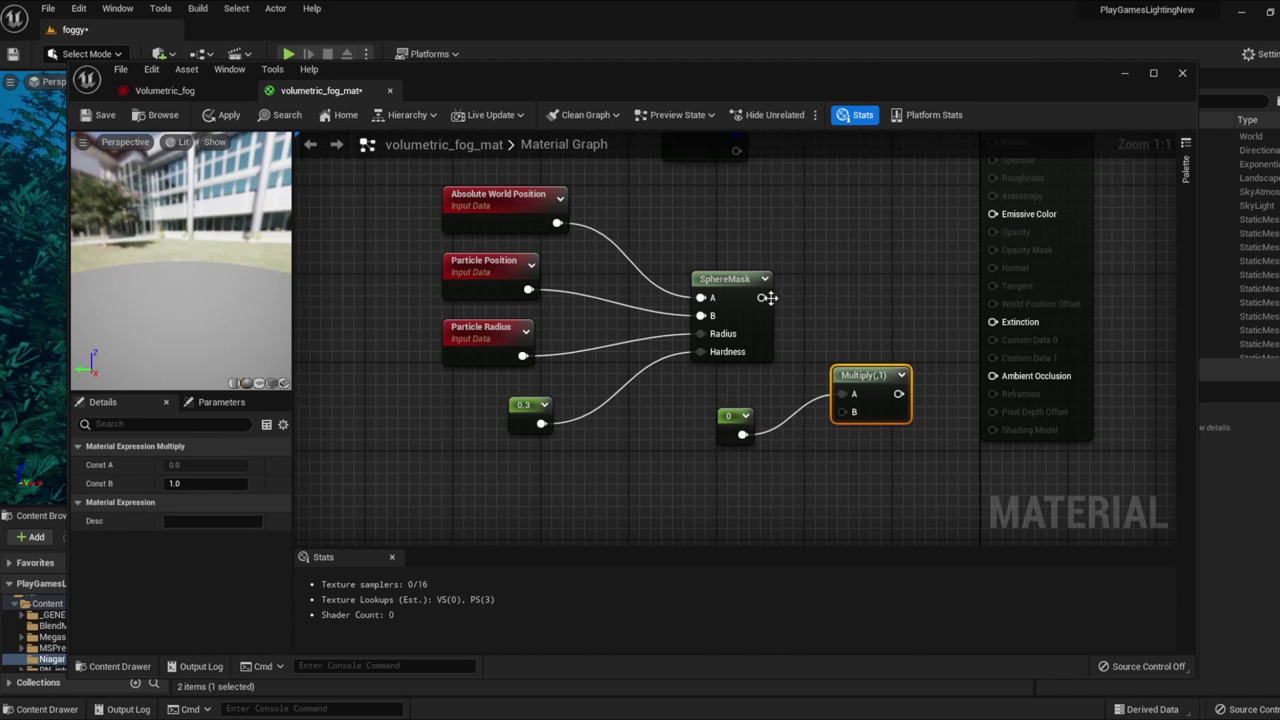
drag(767, 297, 838, 394)
mouse_move(742, 434)
mouse_down()
mouse_move(853, 412)
mouse_move(838, 305)
mouse_up()
Set the constant to 0.6, connect the Multiply to Extinction, and save the material
click(733, 427)
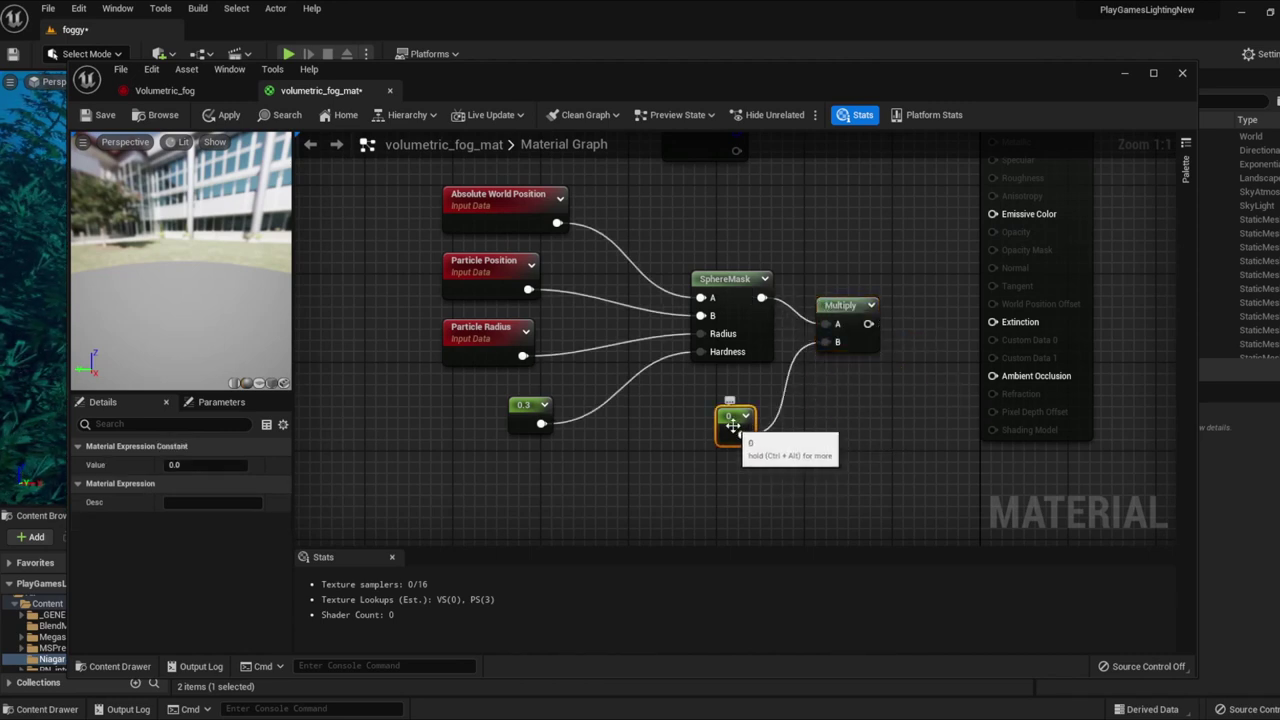
click(197, 465)
text(0.5)
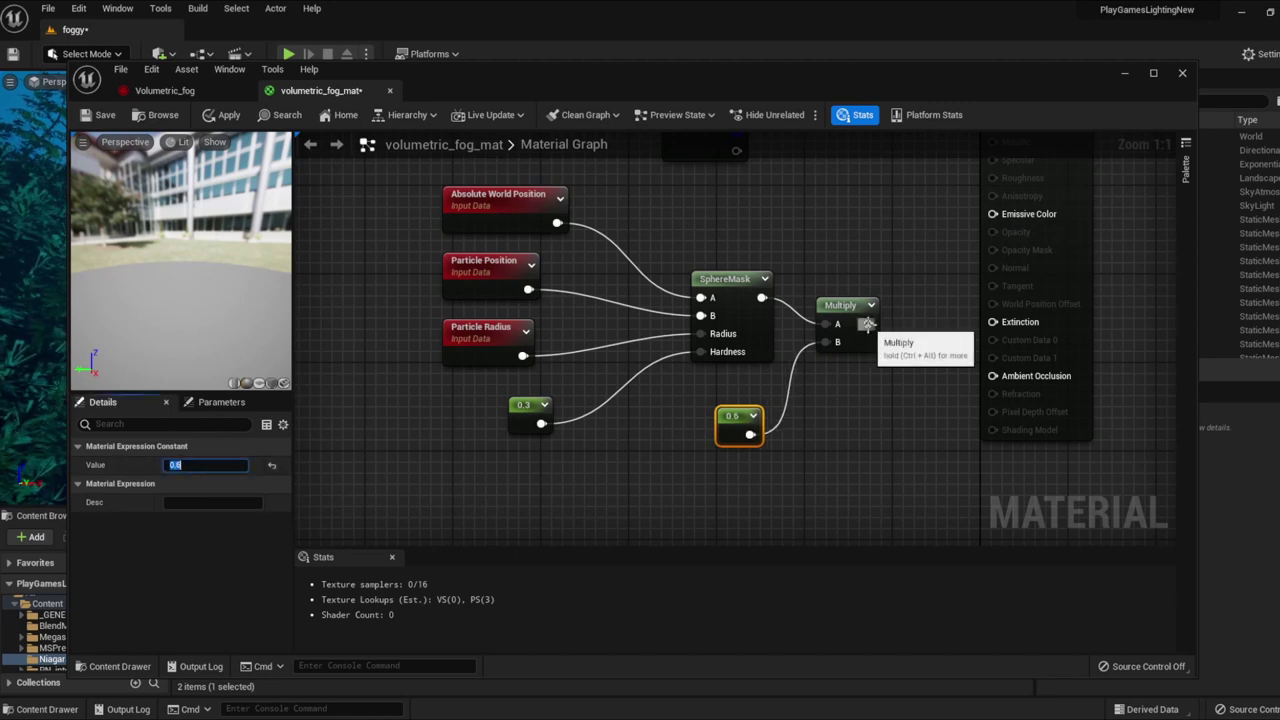
drag(868, 323, 992, 321)
right_drag(912, 265, 898, 360)
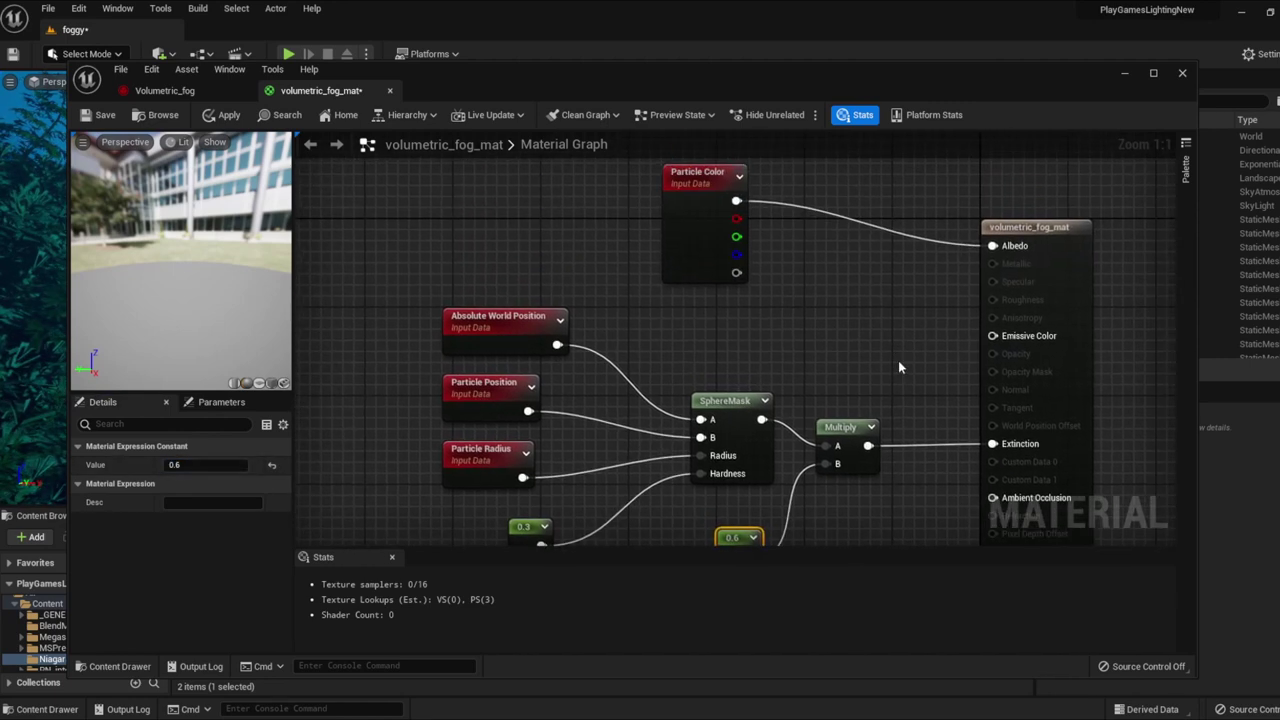
click(100, 114)
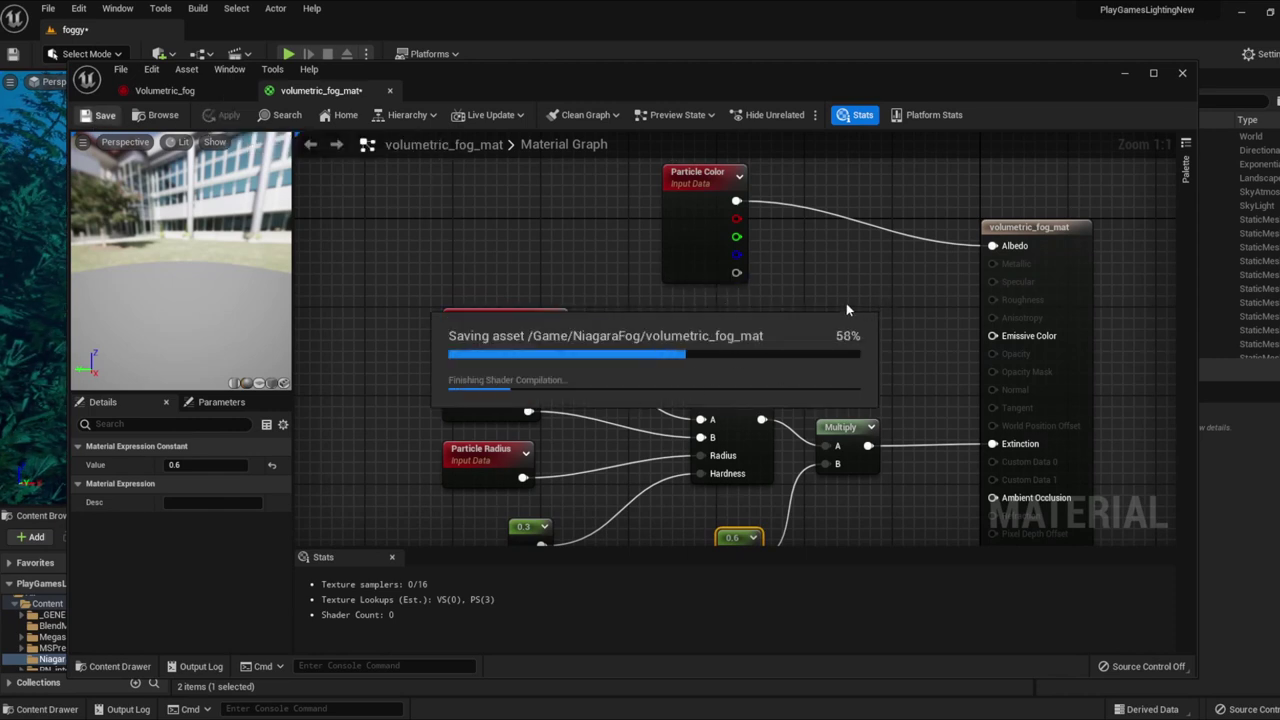
Create the volumetric_fog_mat_Inst material instance from volumetric_fog_mat
click(390, 90)
click(1124, 75)
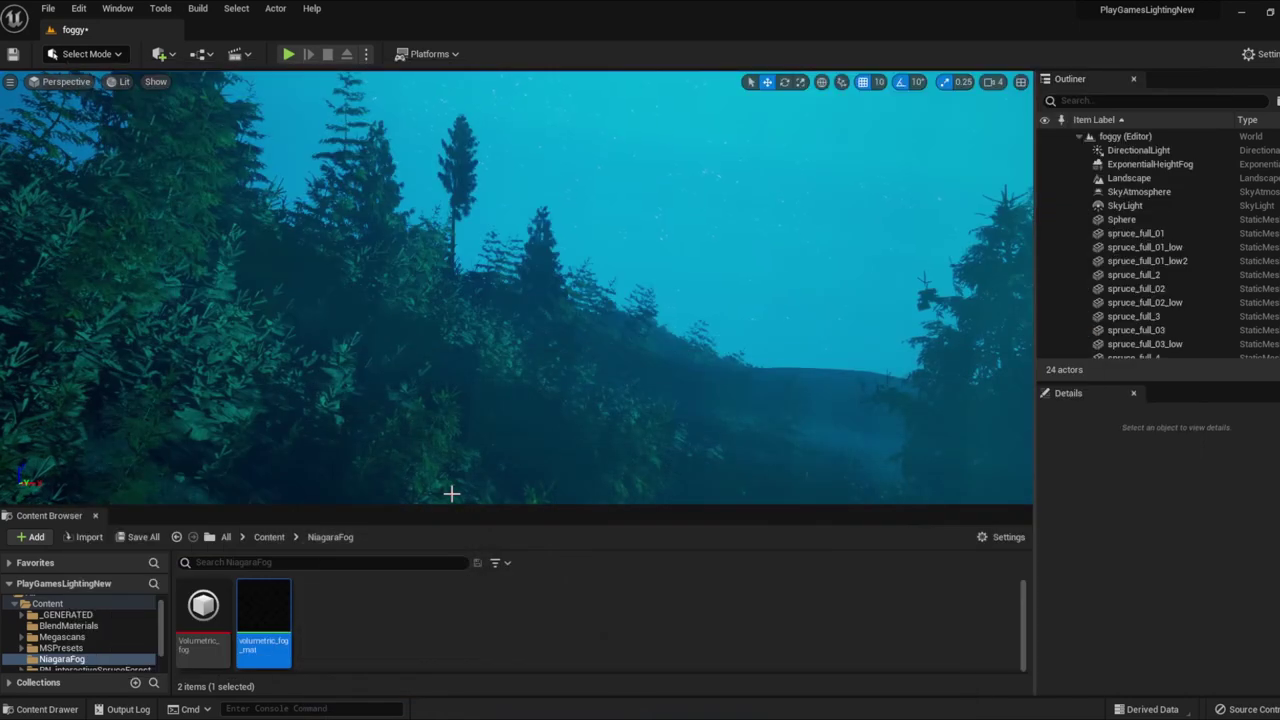
right_click(257, 604)
click(339, 291)
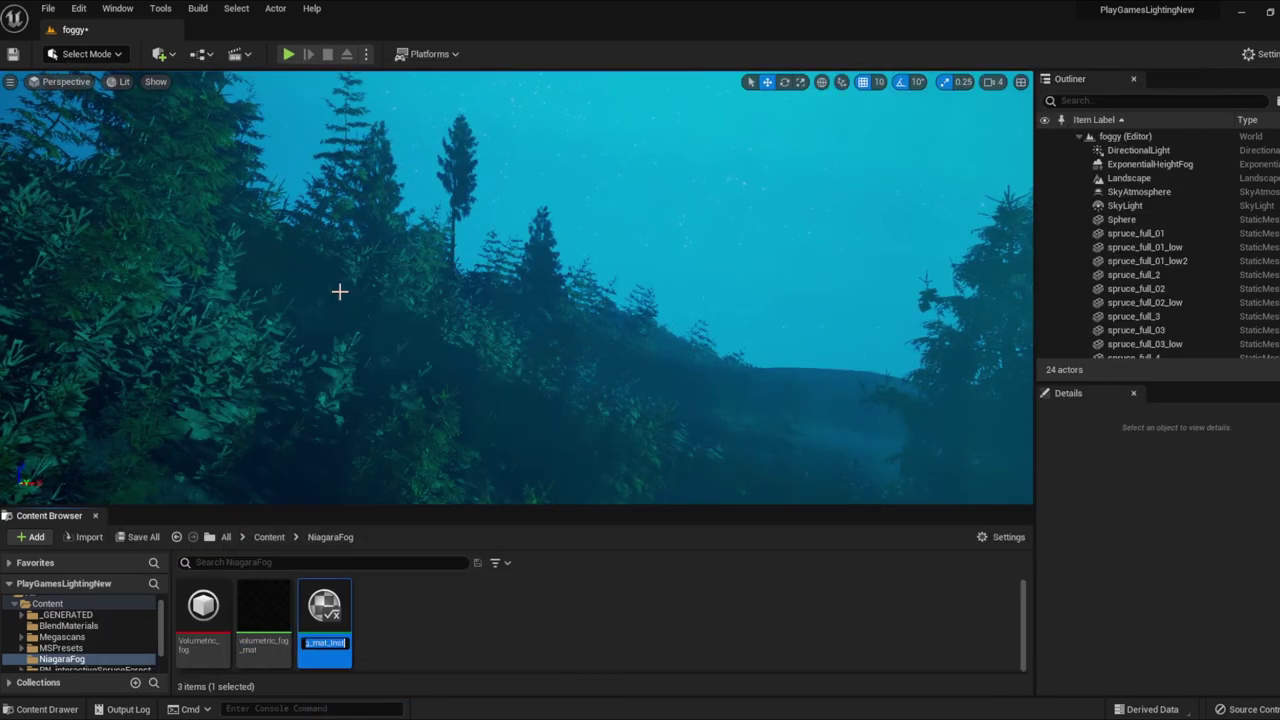
key(Return)
Assign volumetric_fog_mat_Inst to the Volumetric_fog Sprite Renderer material, then save and close the system
key(alt+Tab)
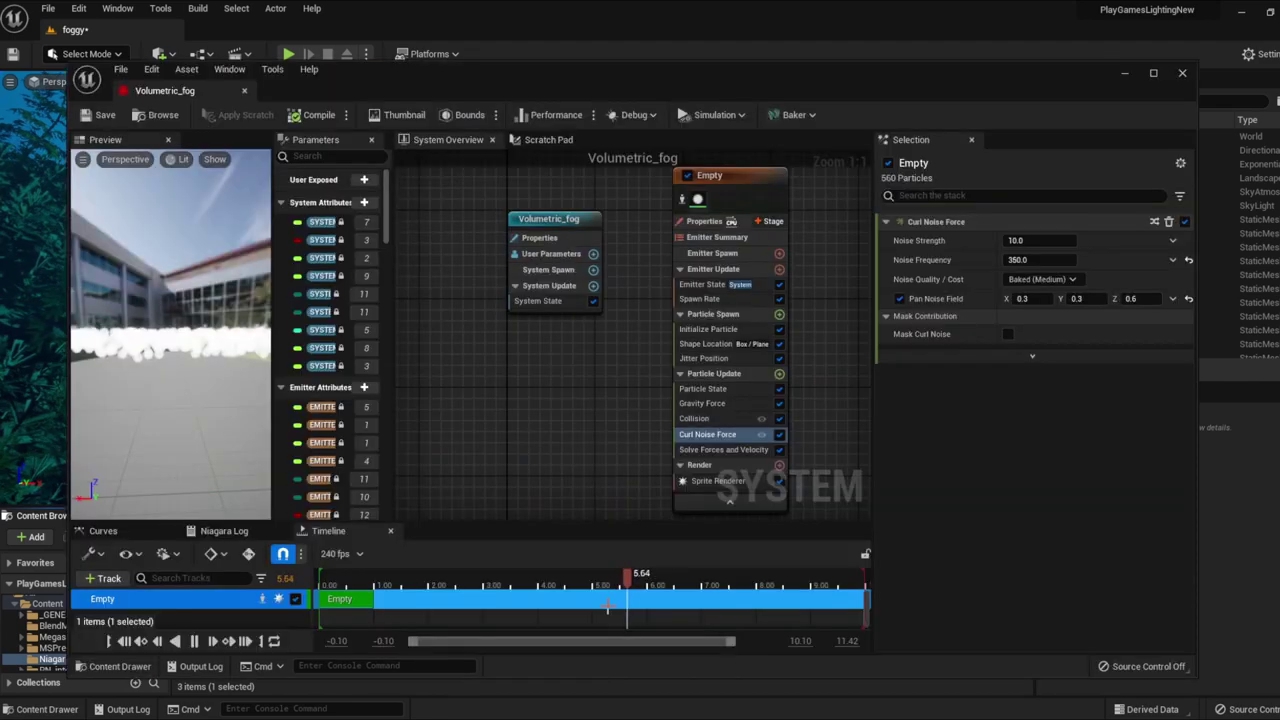
drag(454, 91, 466, 89)
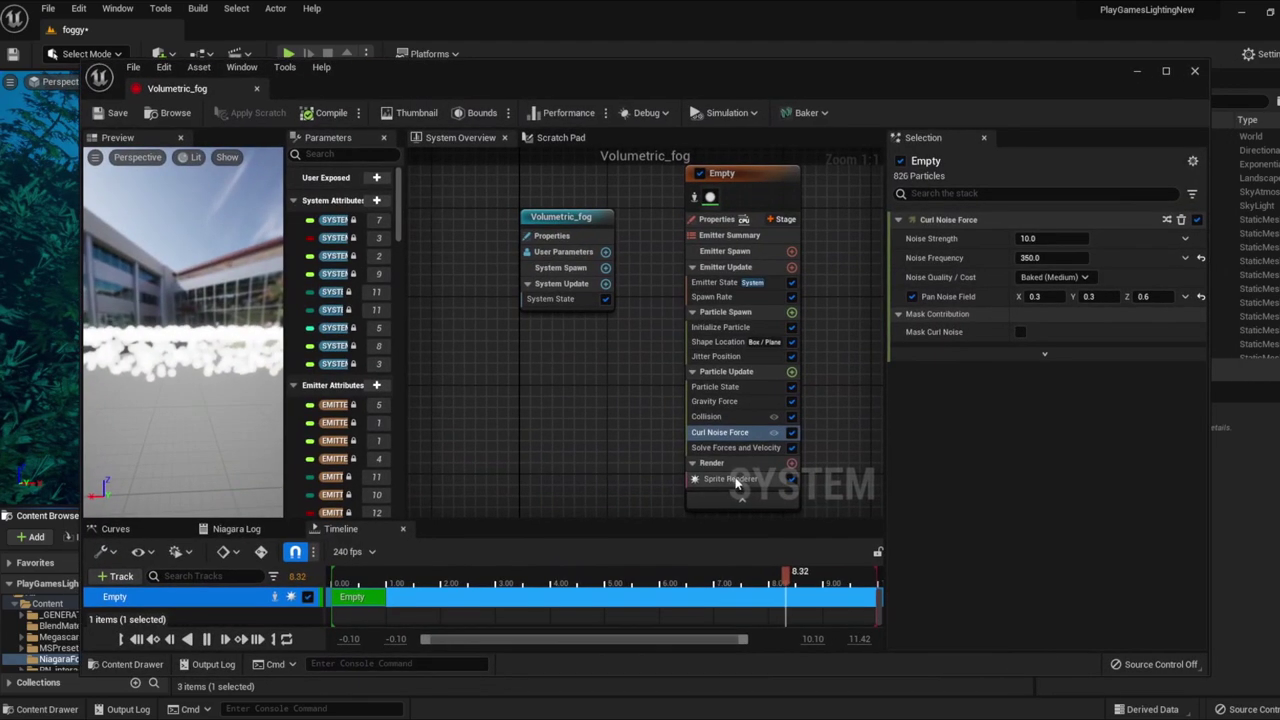
click(730, 479)
drag(417, 81, 371, 46)
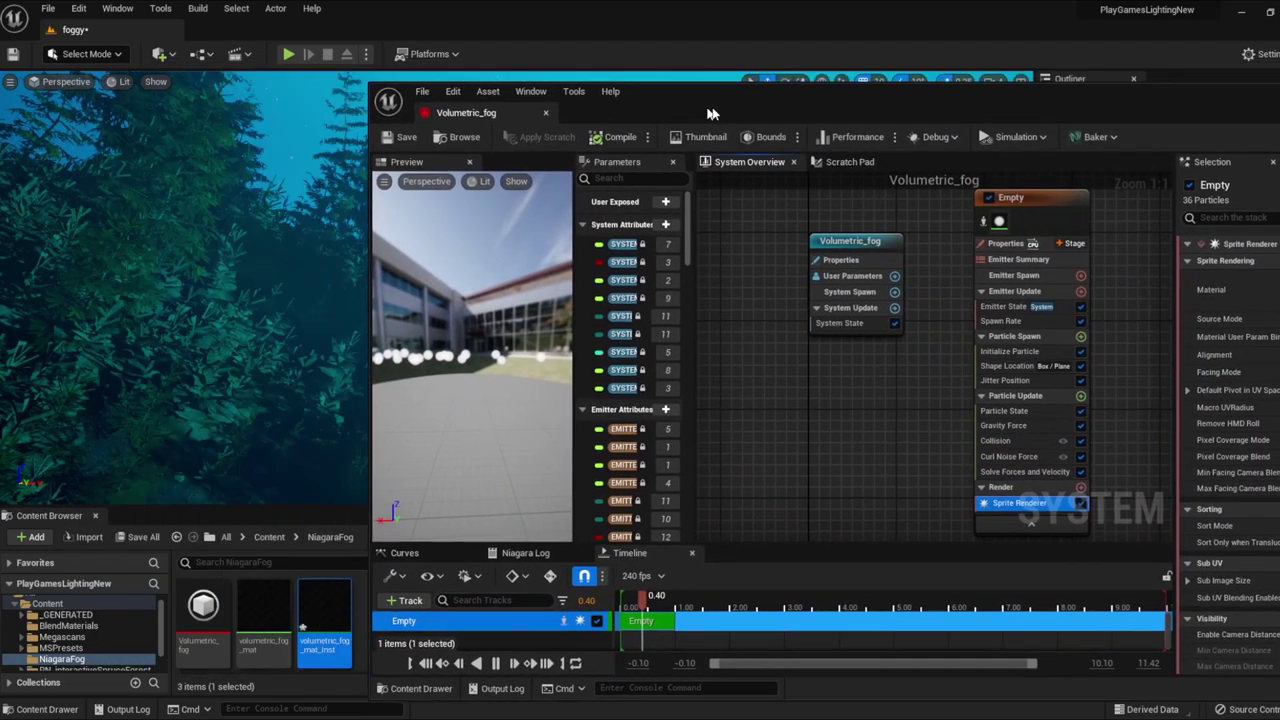
drag(326, 656, 980, 231)
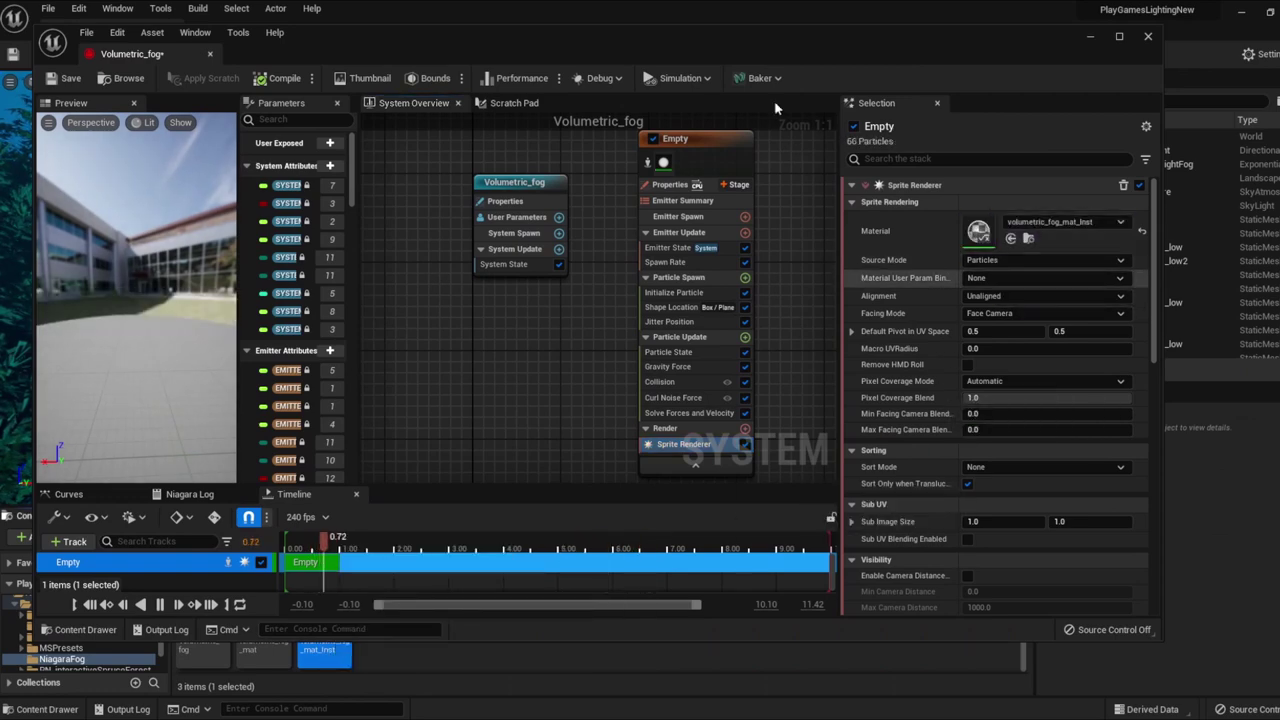
drag(633, 47, 636, 124)
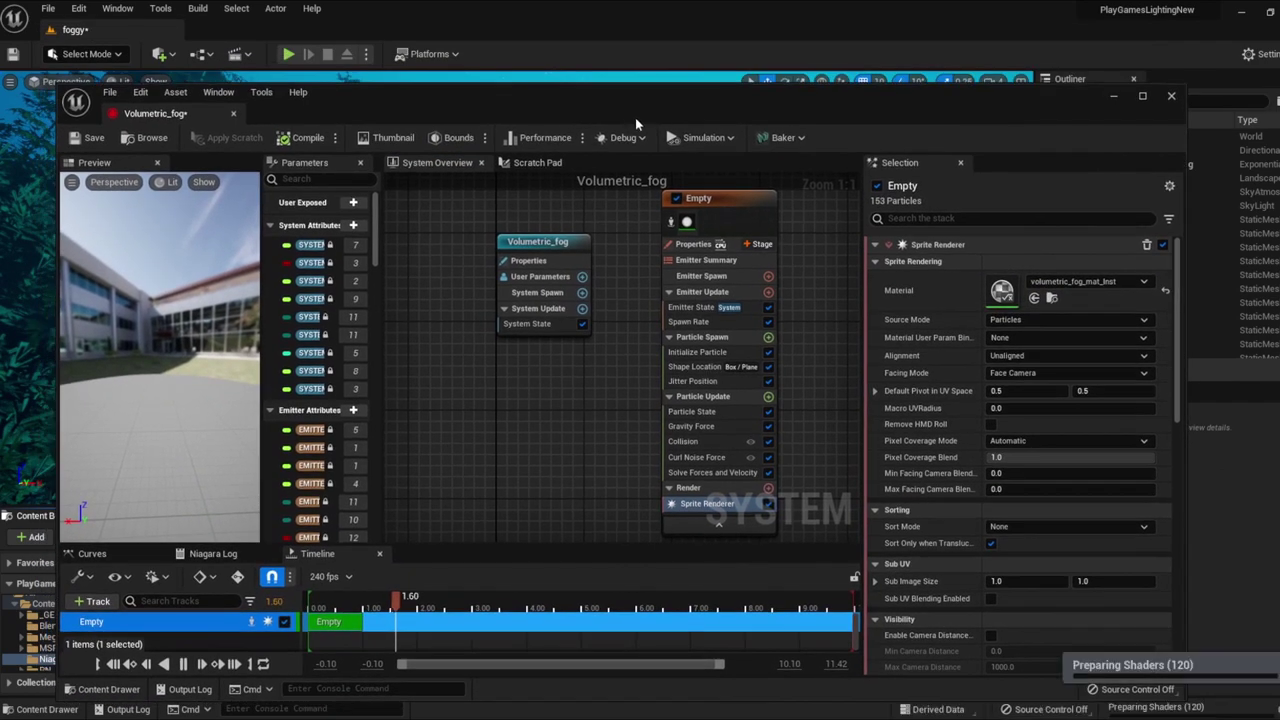
click(305, 138)
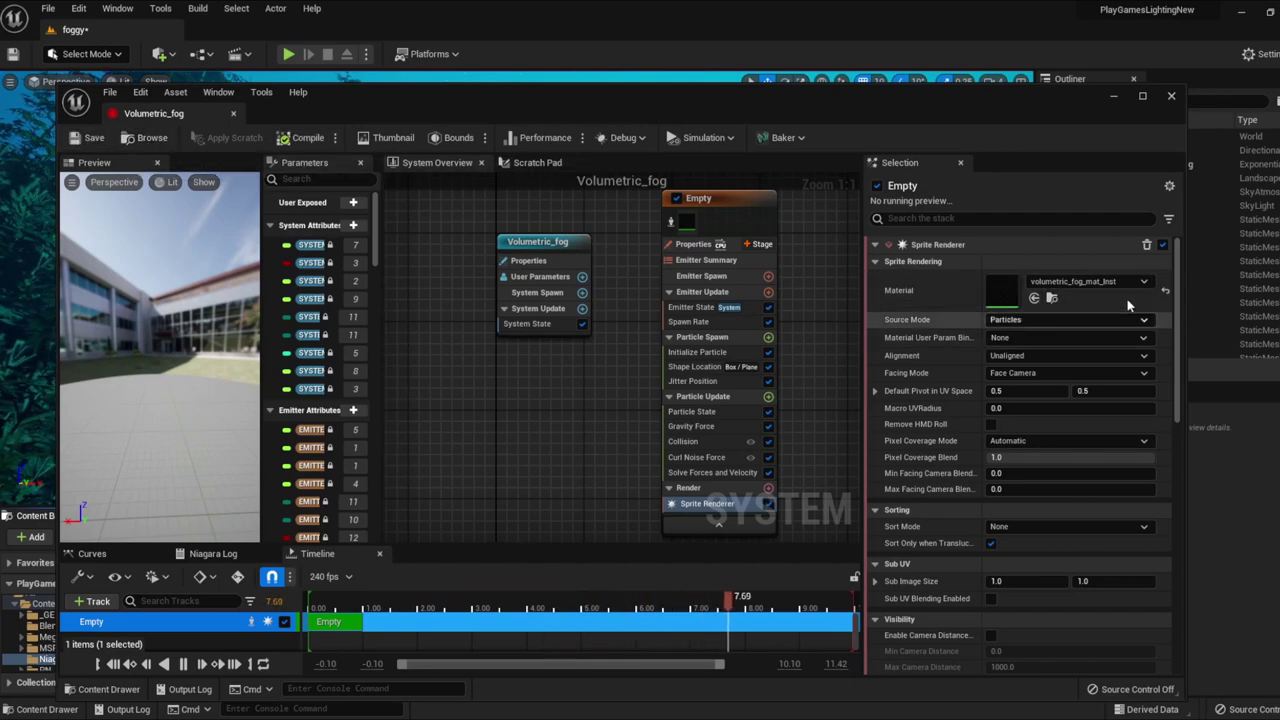
click(1171, 98)
Drop Volumetric_fog into the forest and tick Volumetric Fog on the ExponentialHeightFog actor
right_drag(639, 329, 640, 380)
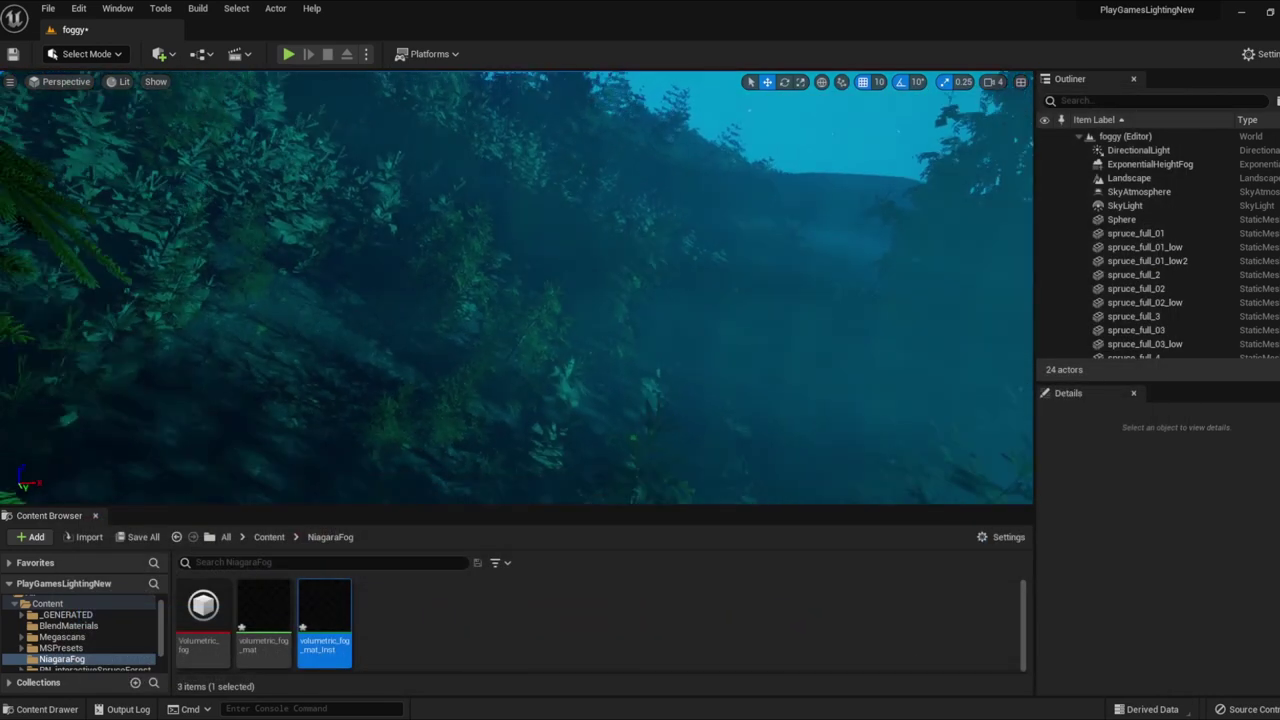
mouse_move(203, 615)
mouse_down()
mouse_move(456, 309)
mouse_move(420, 254)
mouse_up()
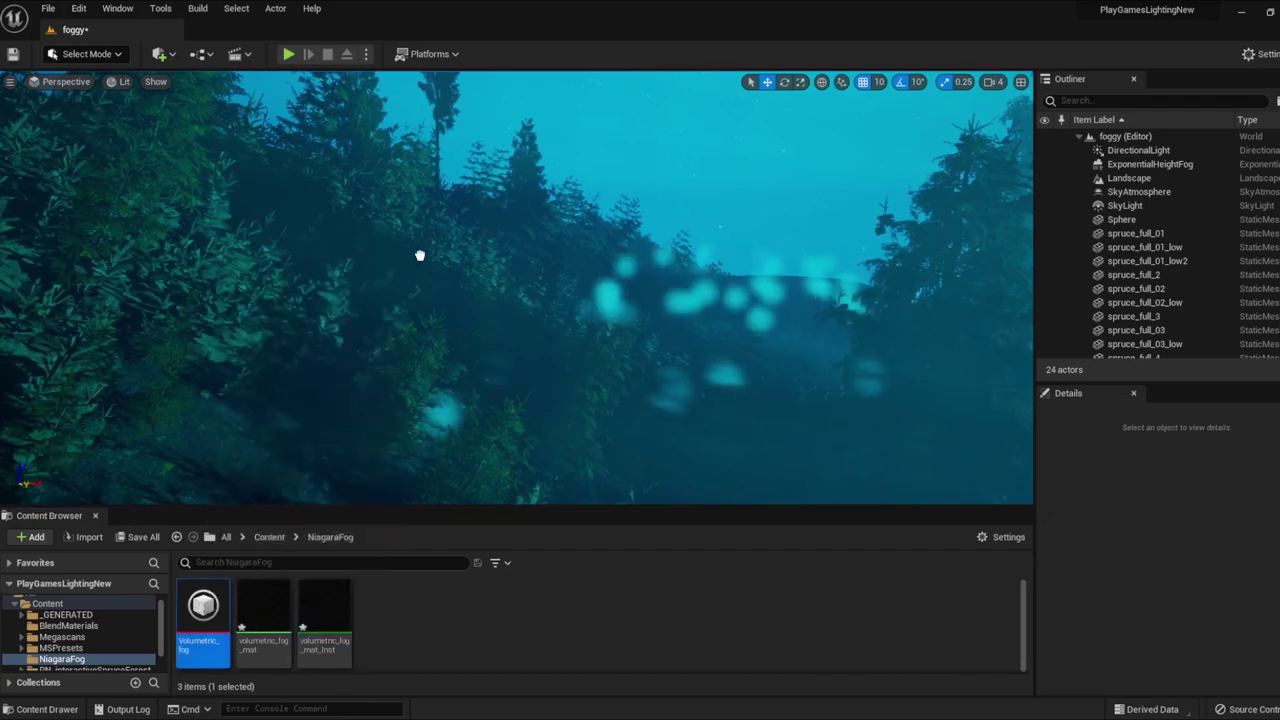
click(1150, 164)
click(1134, 482)
text(fog)
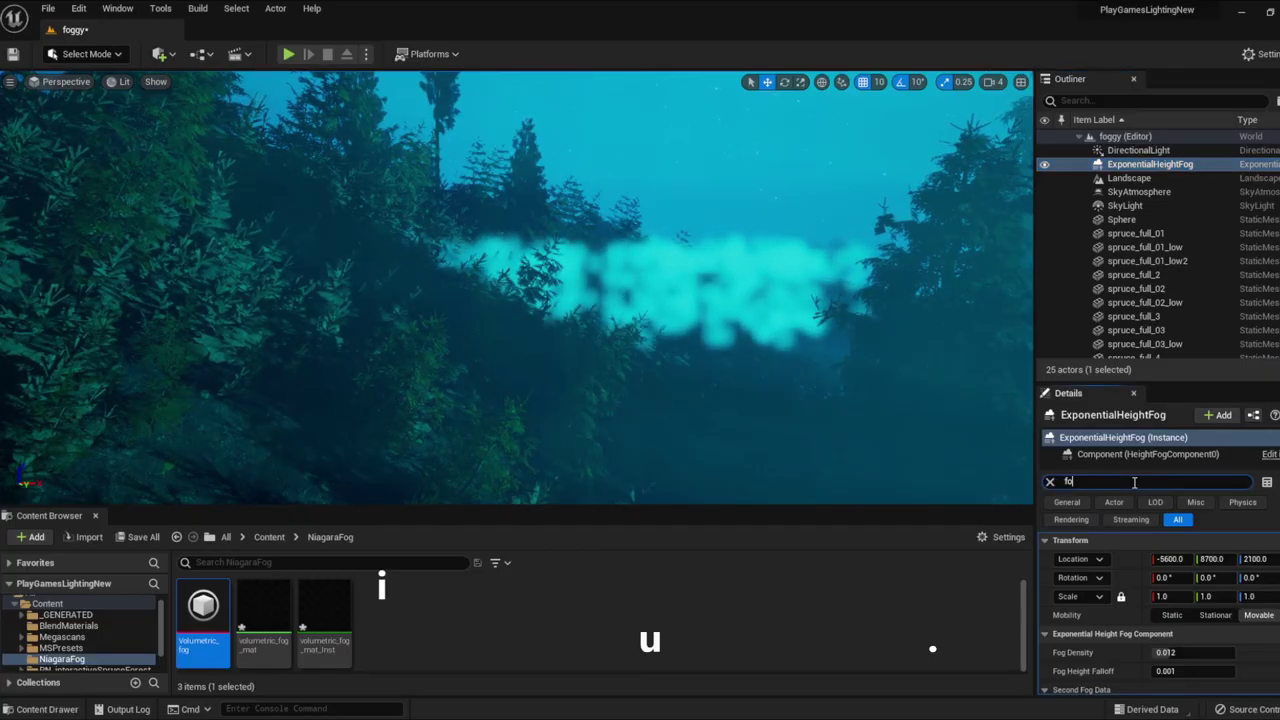
scroll(1100, 600, down, 3)
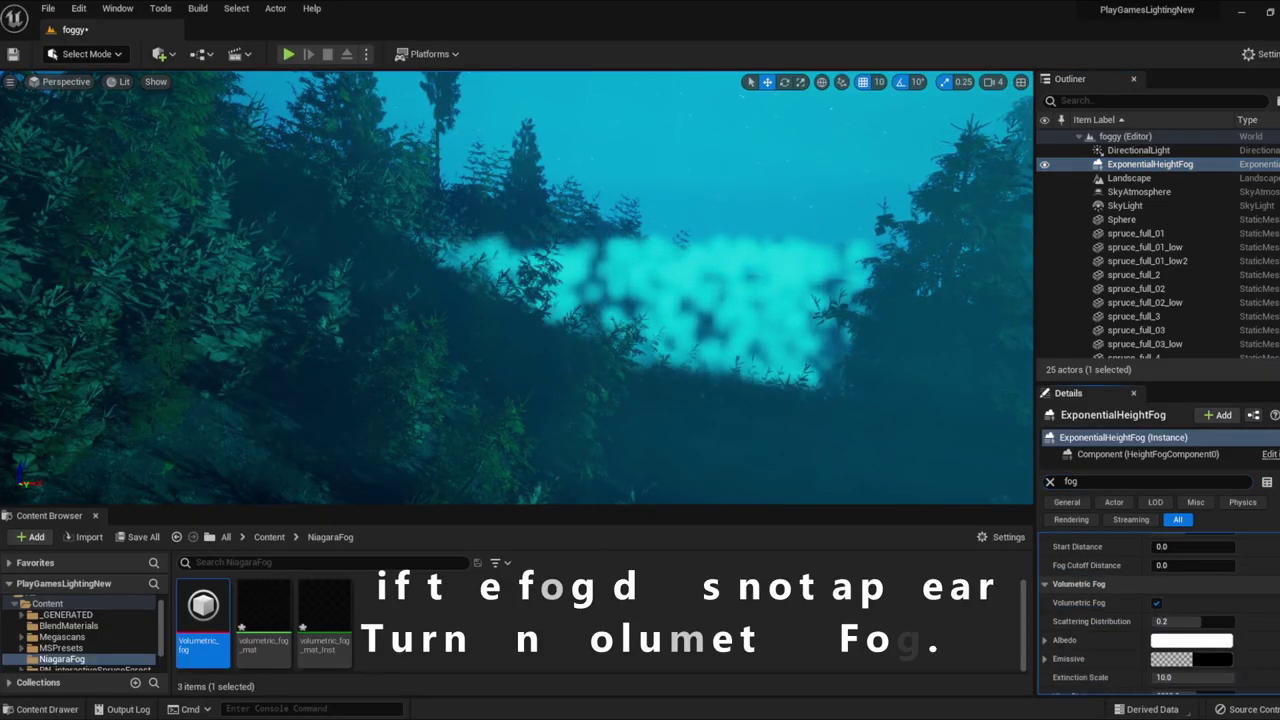
scroll(1093, 561, down, 3)
click(1157, 576)
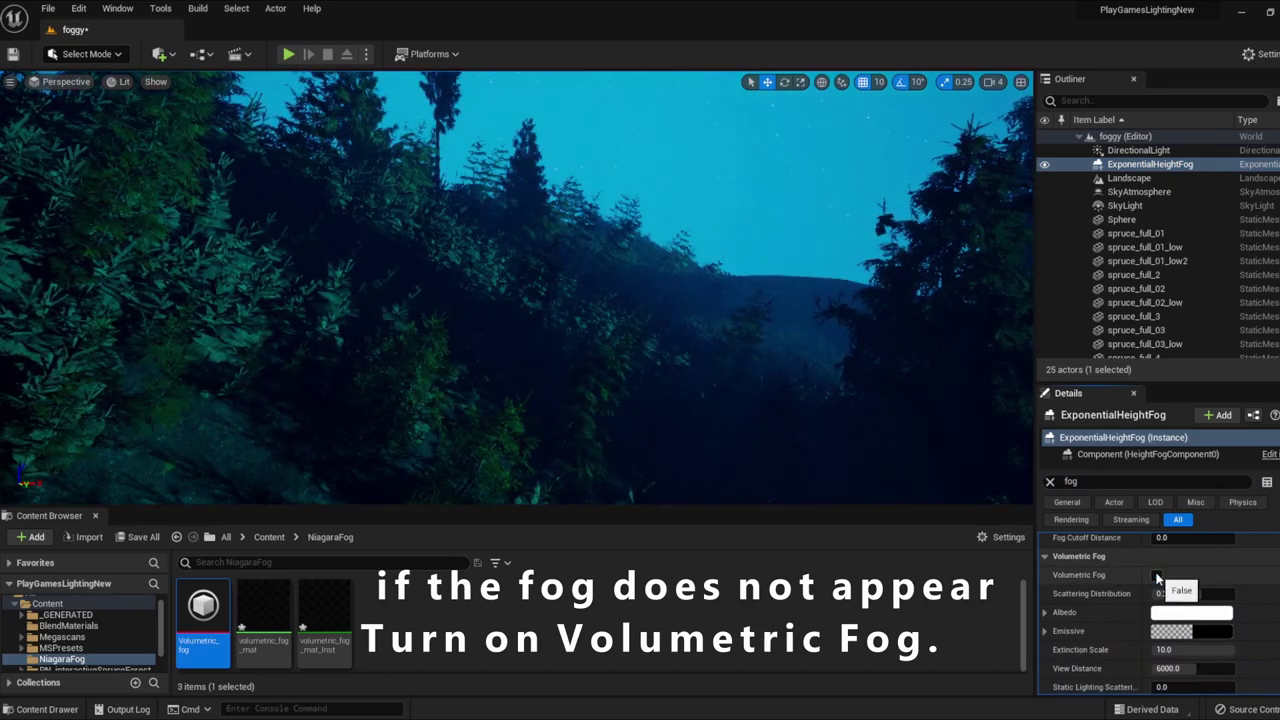
click(1157, 578)
scroll(1157, 586, up, 3)
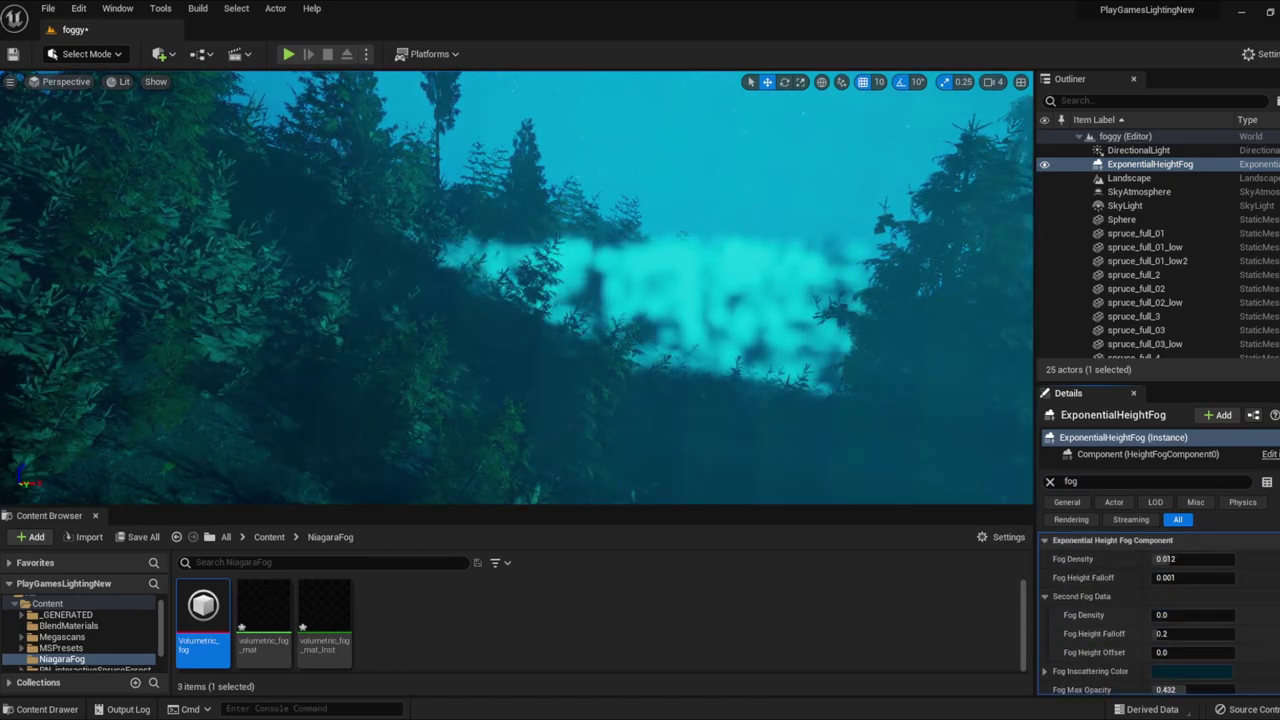
click(1138, 150)
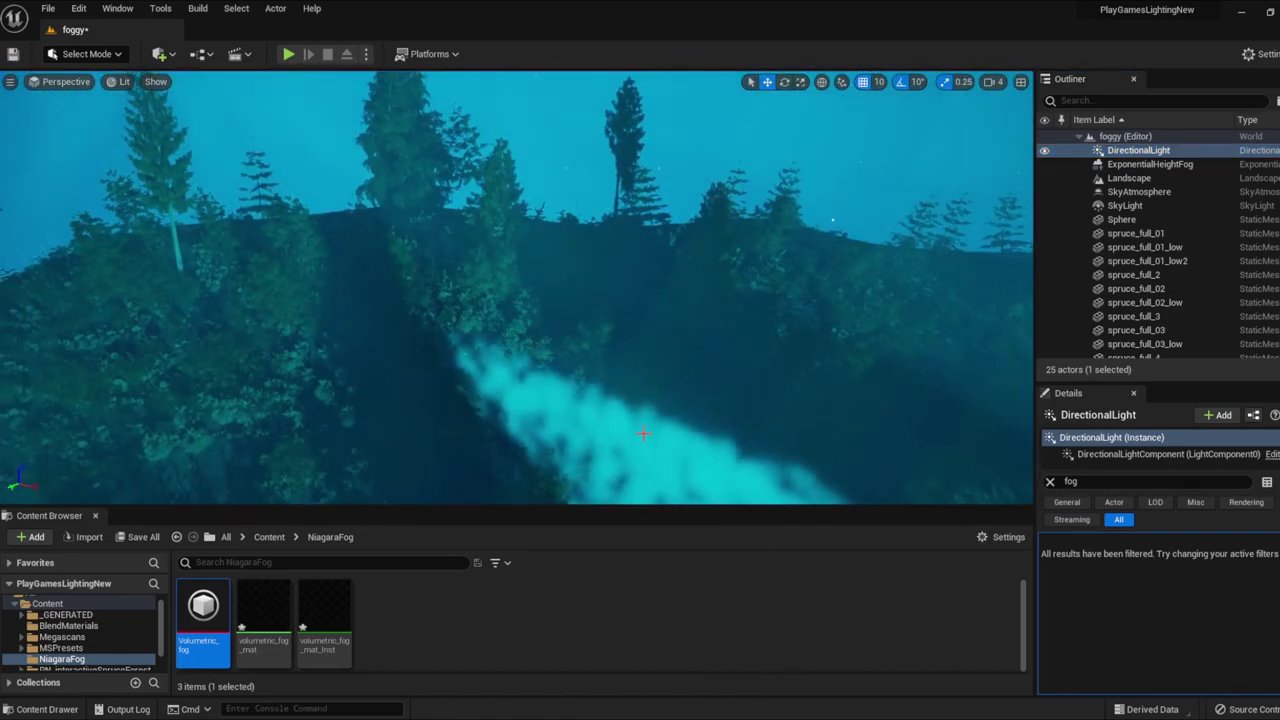
Rotate the Volumetric_fog actor about -10 degrees and view the cyan fog from several angles
click(600, 430)
click(784, 81)
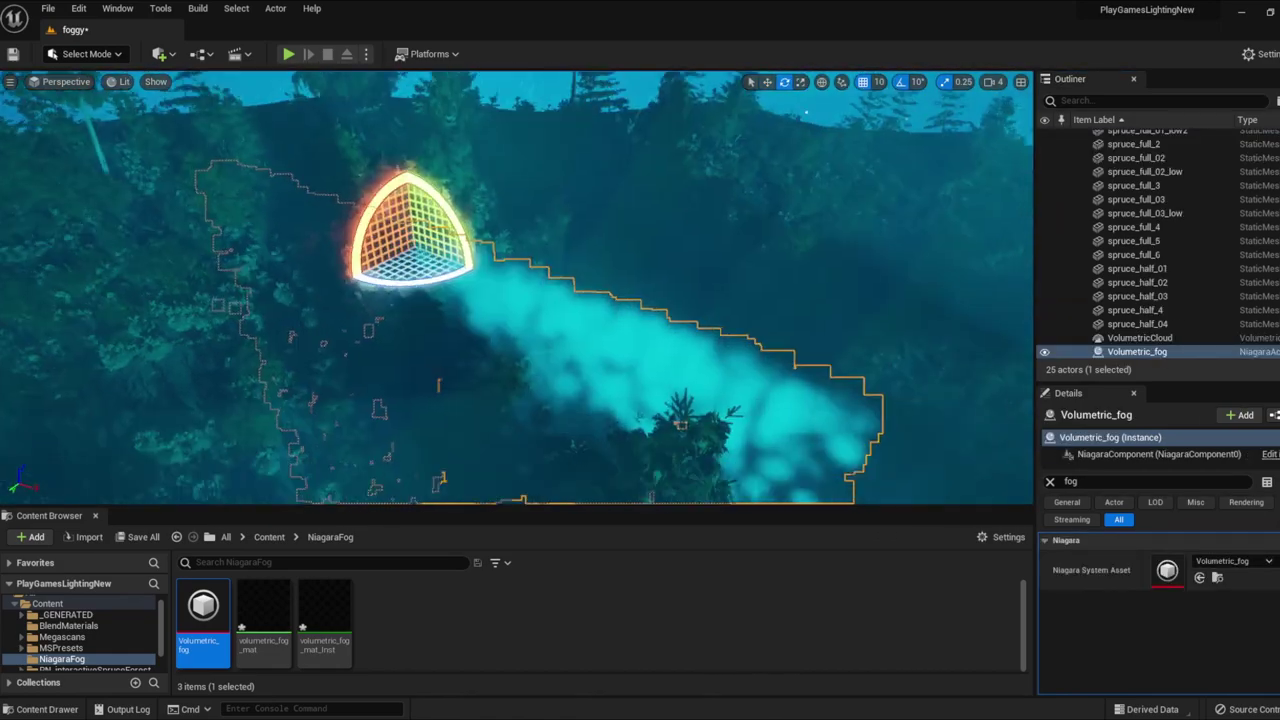
right_drag(460, 350, 460, 200)
drag(420, 150, 452, 147)
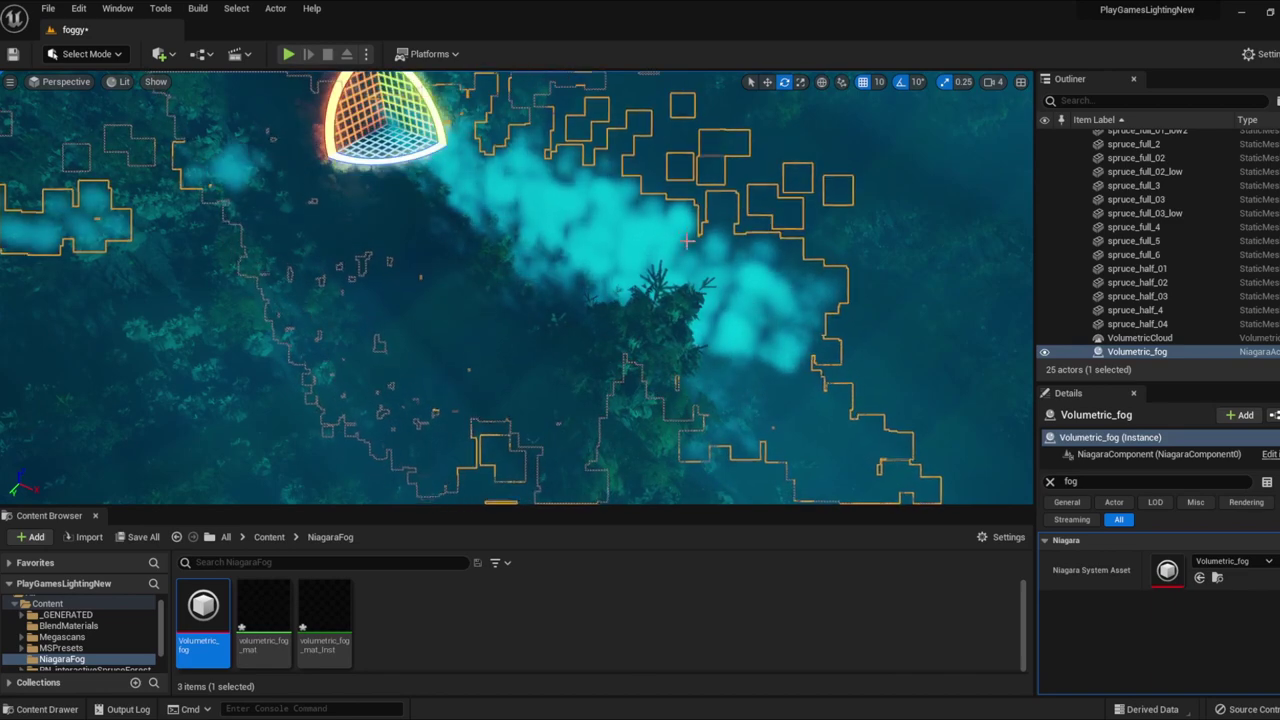
right_drag(452, 147, 452, 300)
click(767, 81)
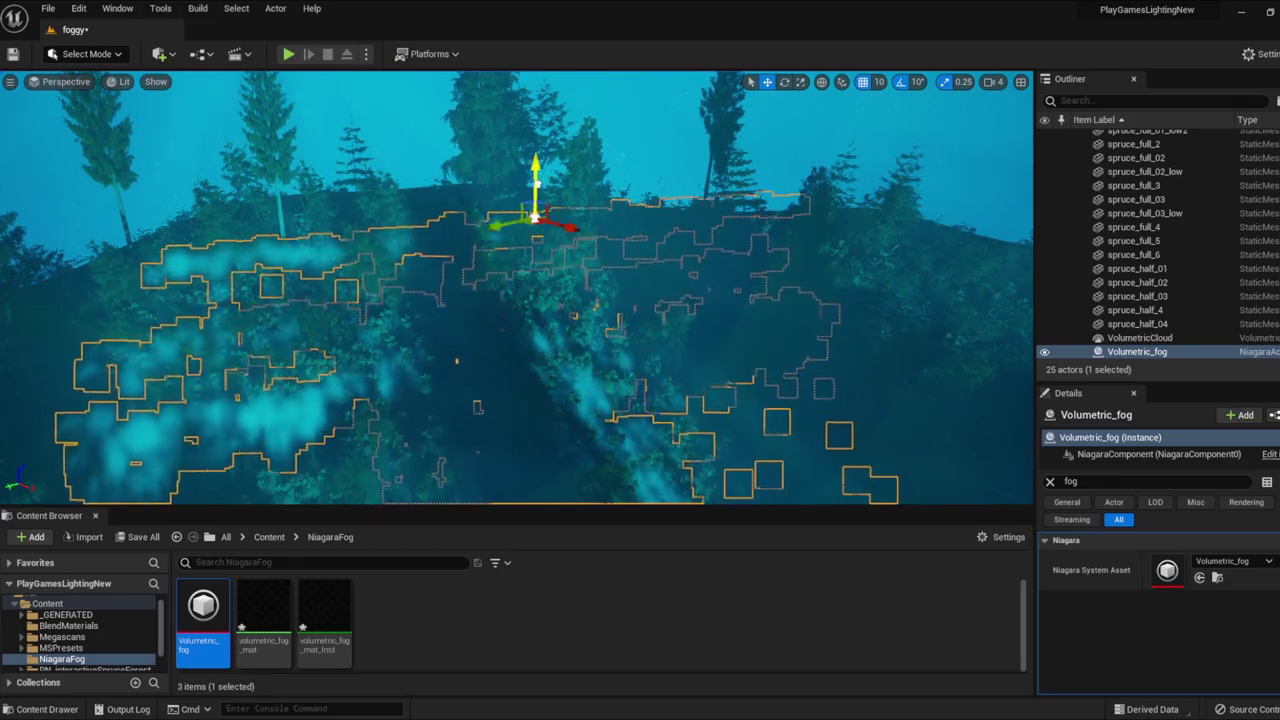
mouse_move(537, 171)
right_down()
mouse_move(460, 120)
mouse_move(500, 160)
mouse_move(490, 130)
mouse_move(465, 155)
mouse_move(476, 120)
mouse_move(484, 140)
right_up()
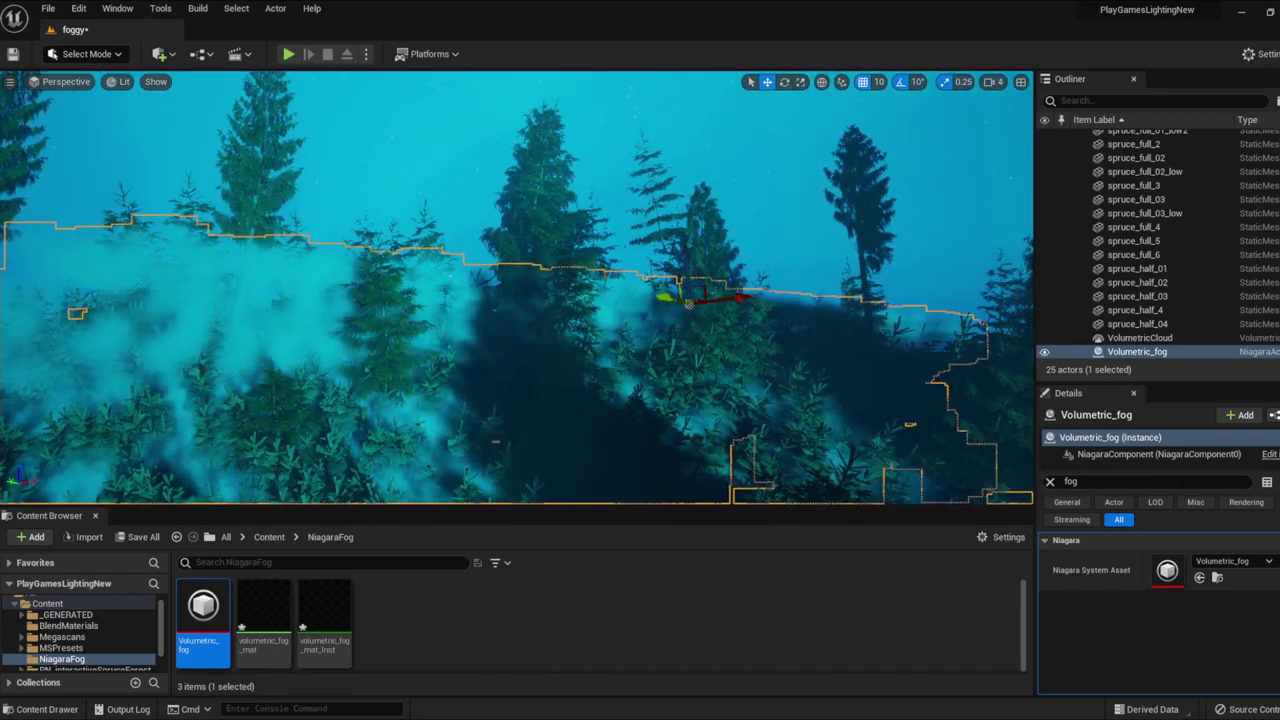
click(1121, 219)
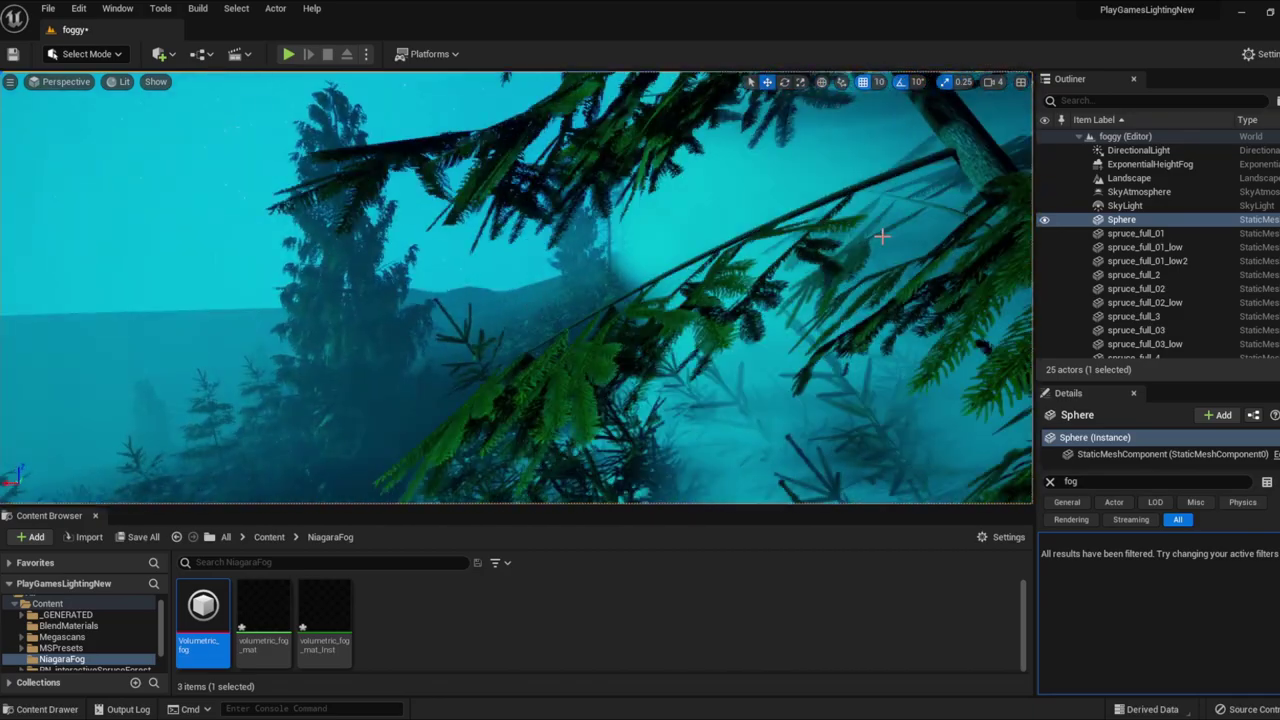